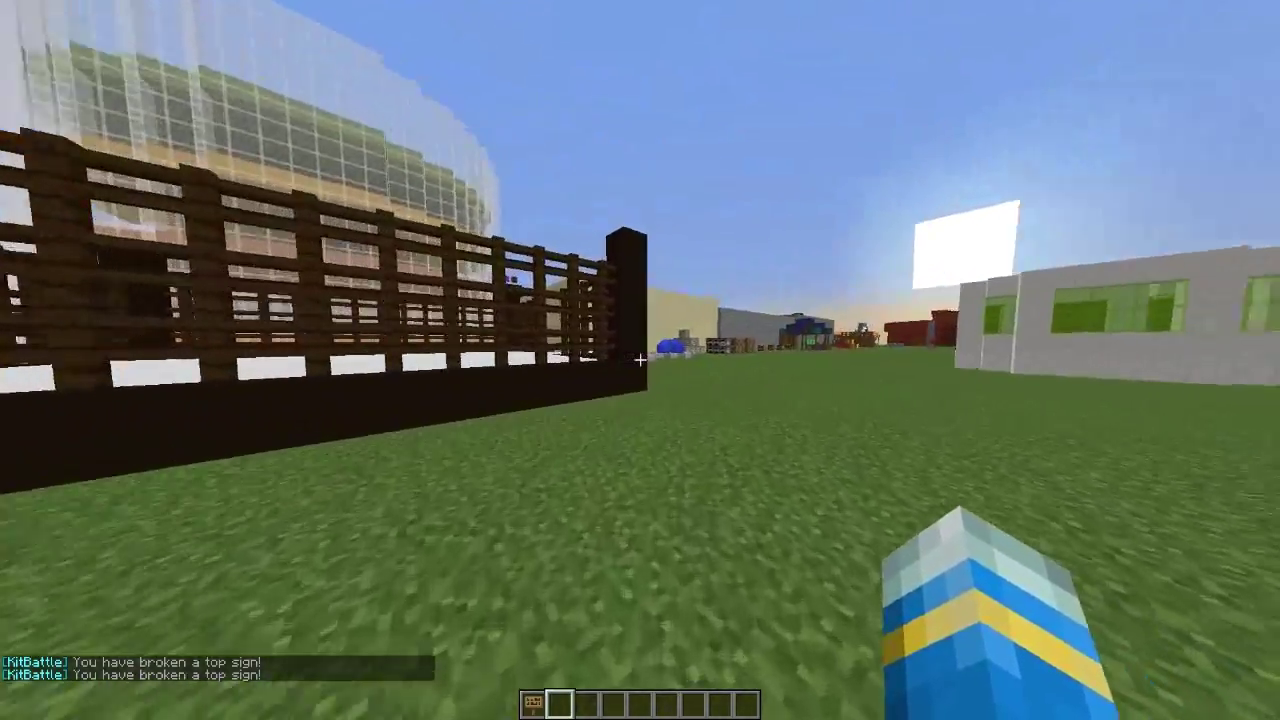
Place a KitBattle leave sign on the white wall, one row above the existing leave sign, with [kb] as its first line.
key("w")
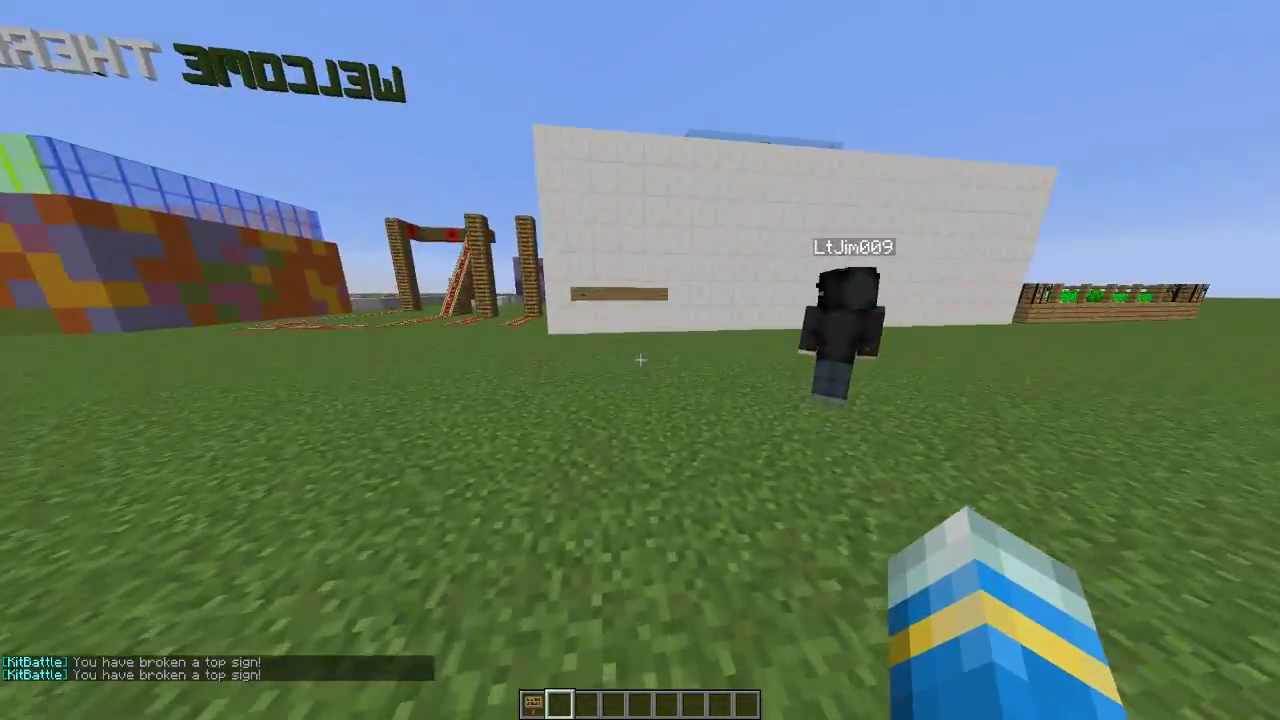
key("w")
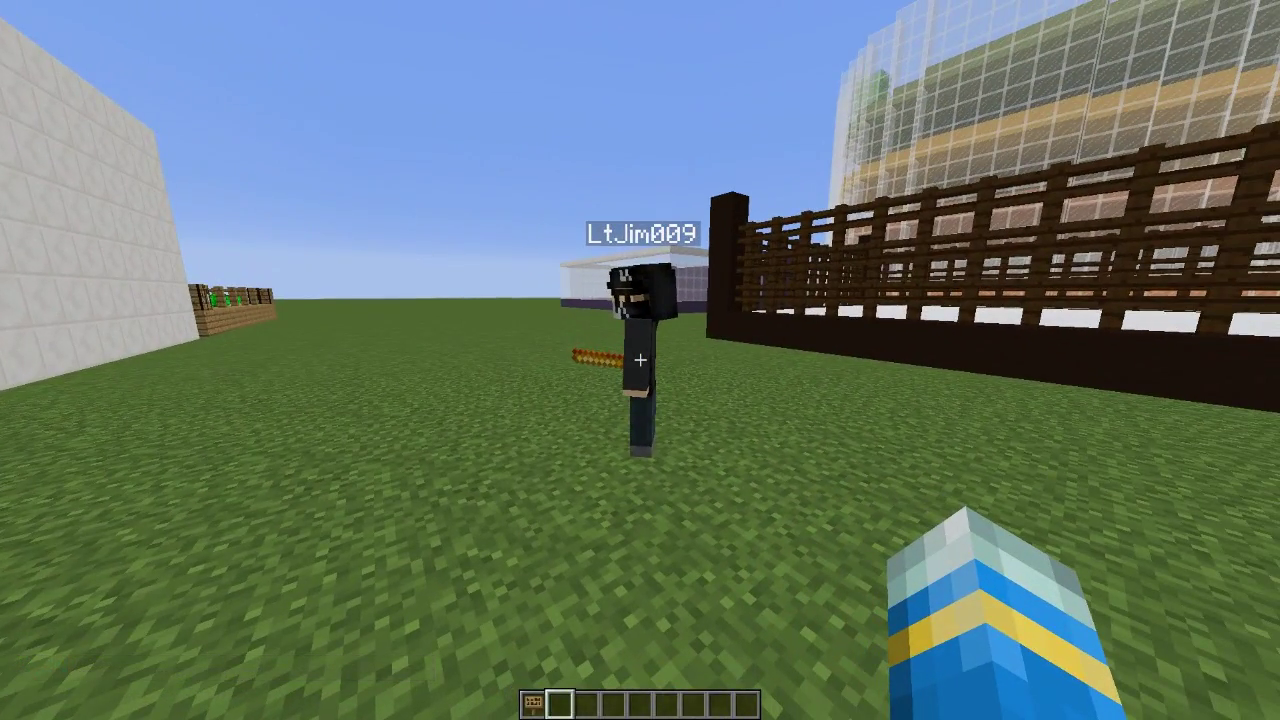
key("1")
key("w")
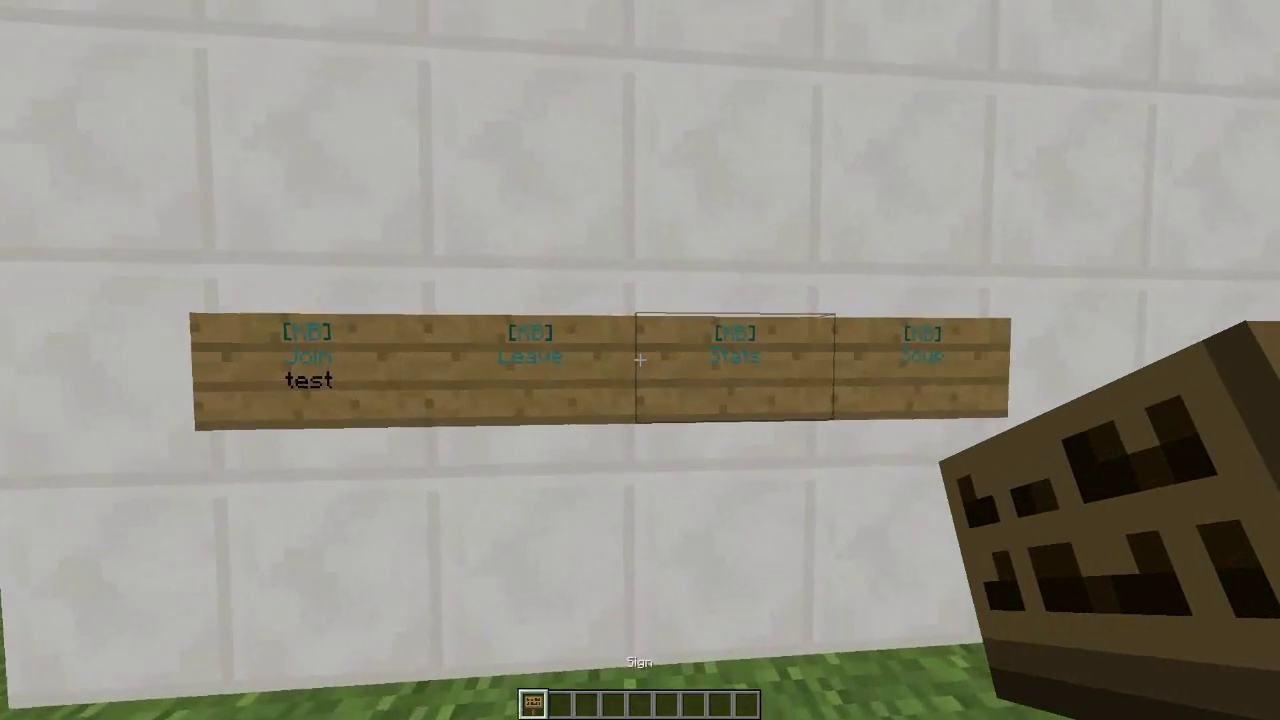
key("s")
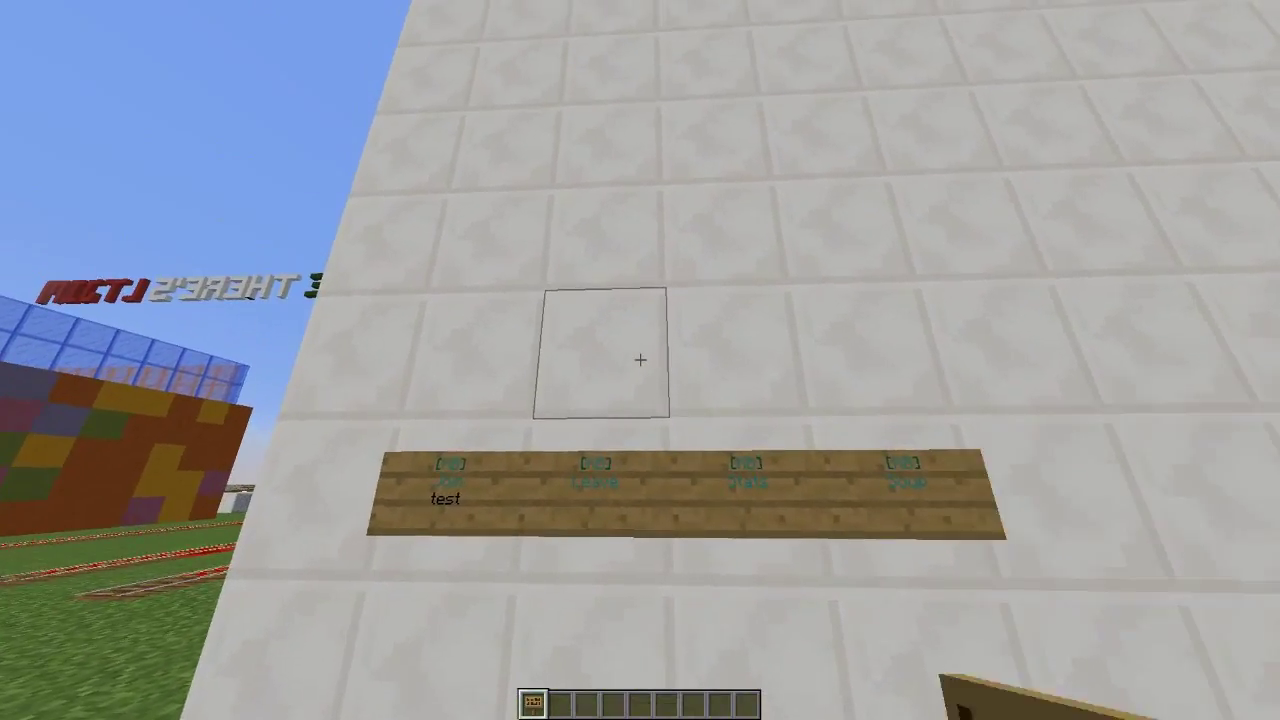
right_click(640, 360)
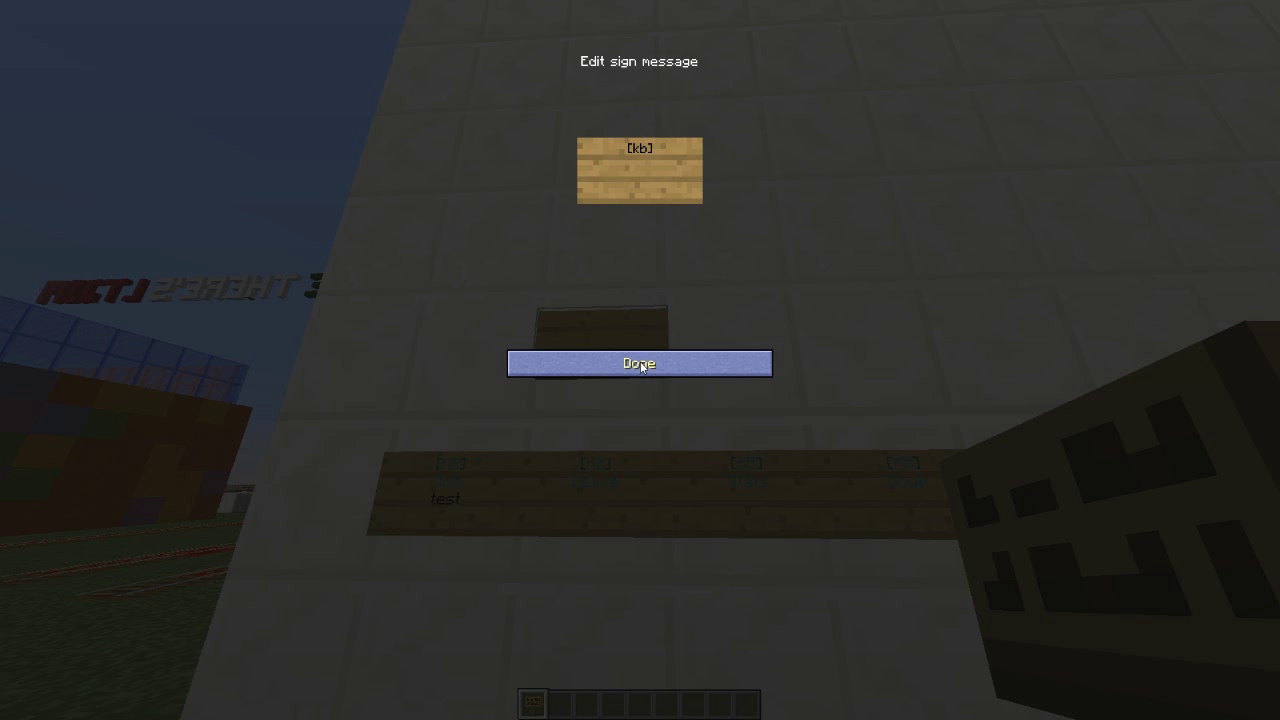
left_click(640, 363)
Place two more signs beside the new leave sign, one reading [kb] and stats, the other [kb] and soup.
key("d")
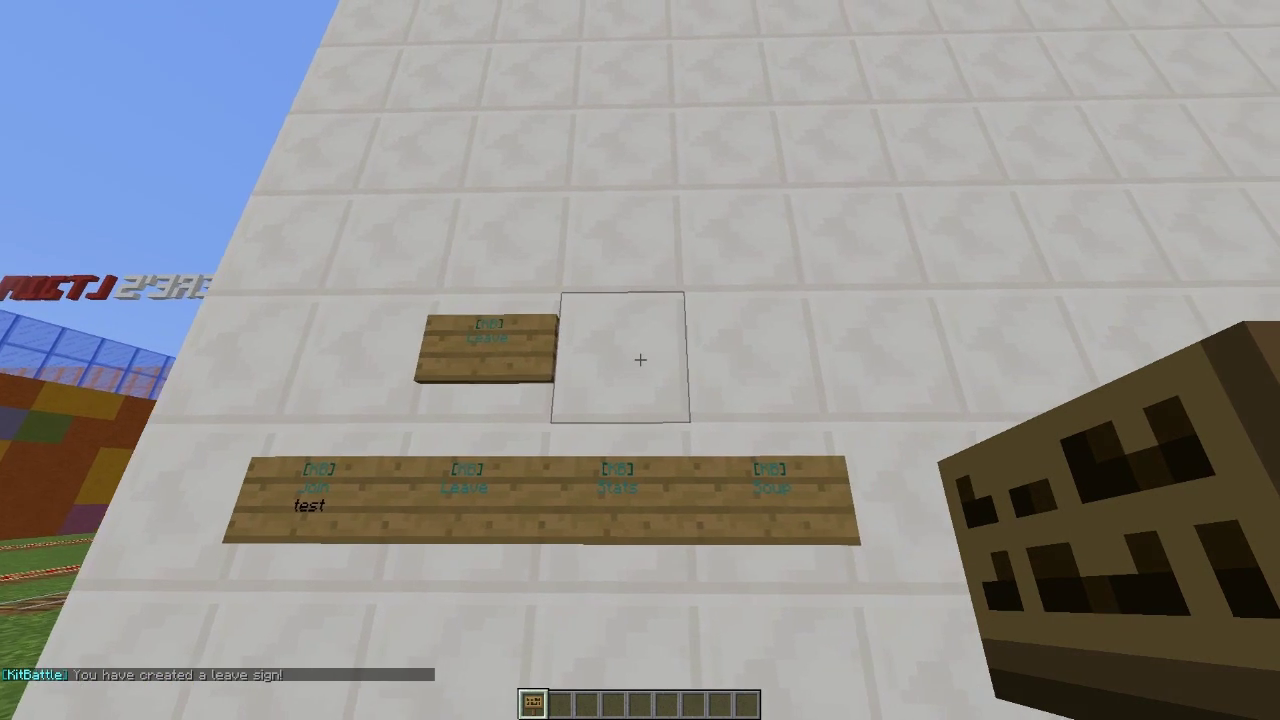
right_click(640, 360)
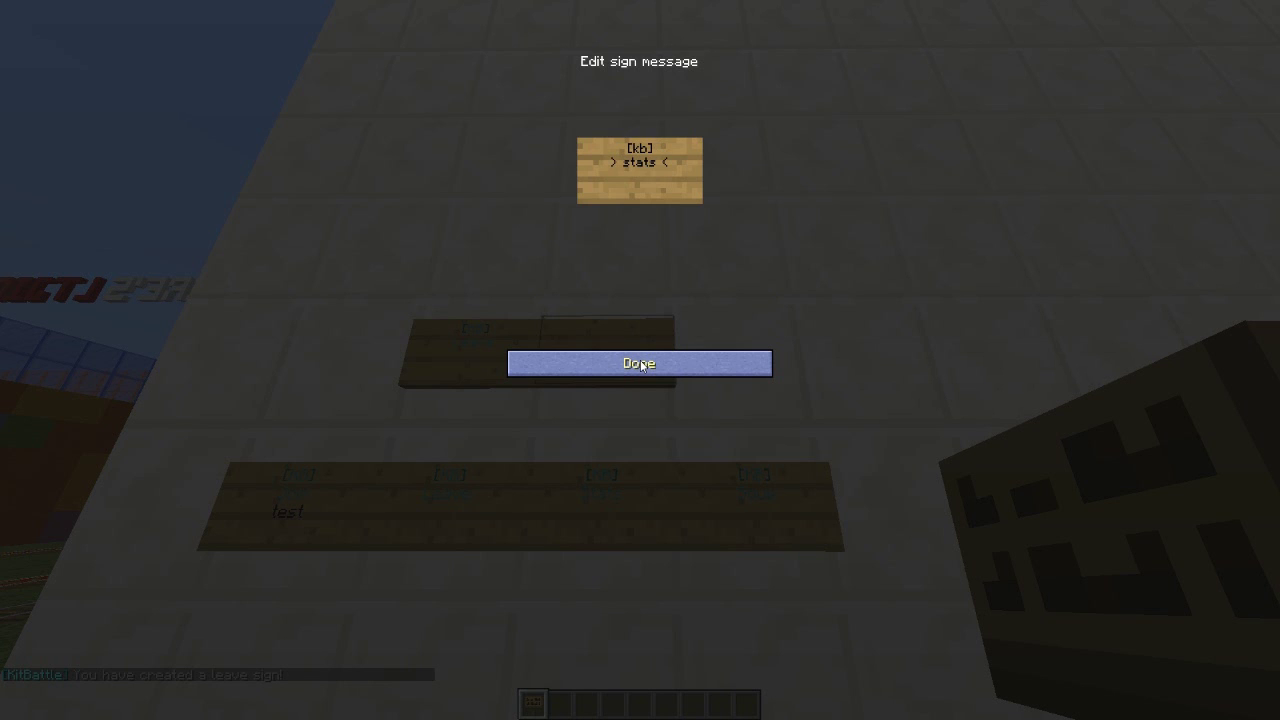
left_click(640, 363)
key("d")
right_click(640, 360)
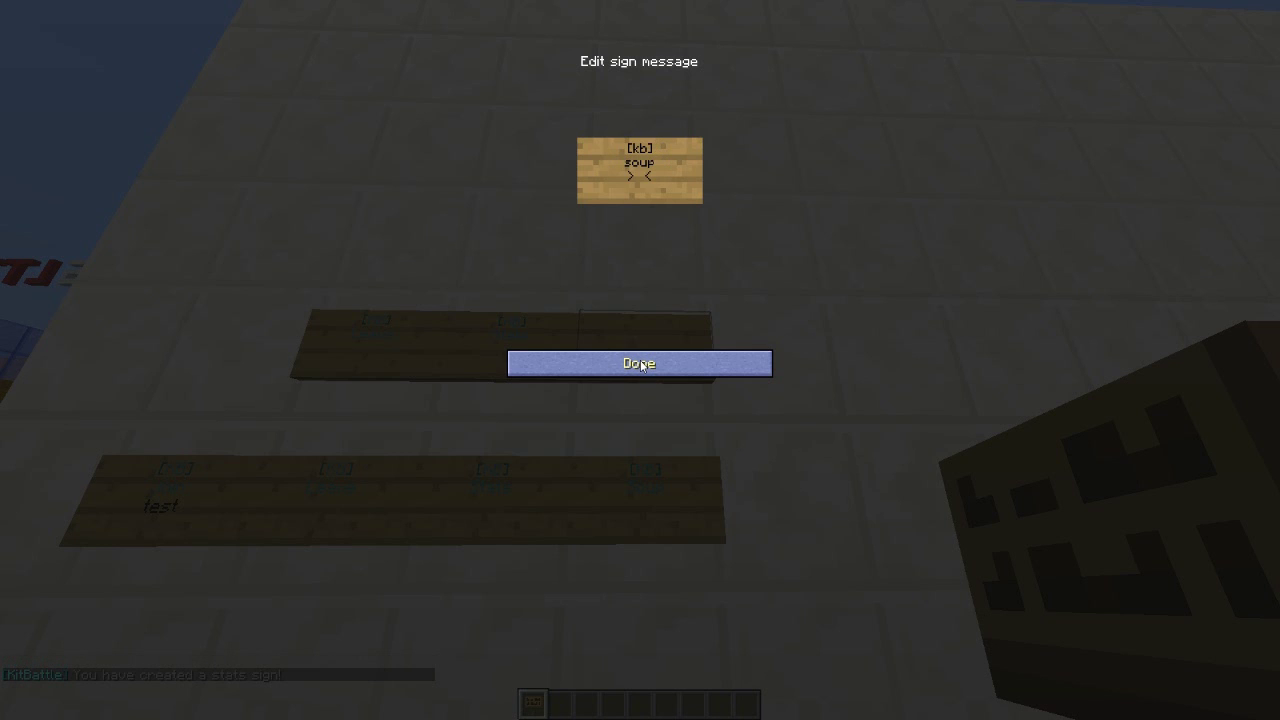
left_click(661, 362)
Try using the soup sign on the wall with an empty hand.
scroll(640, 360, "down", 2)
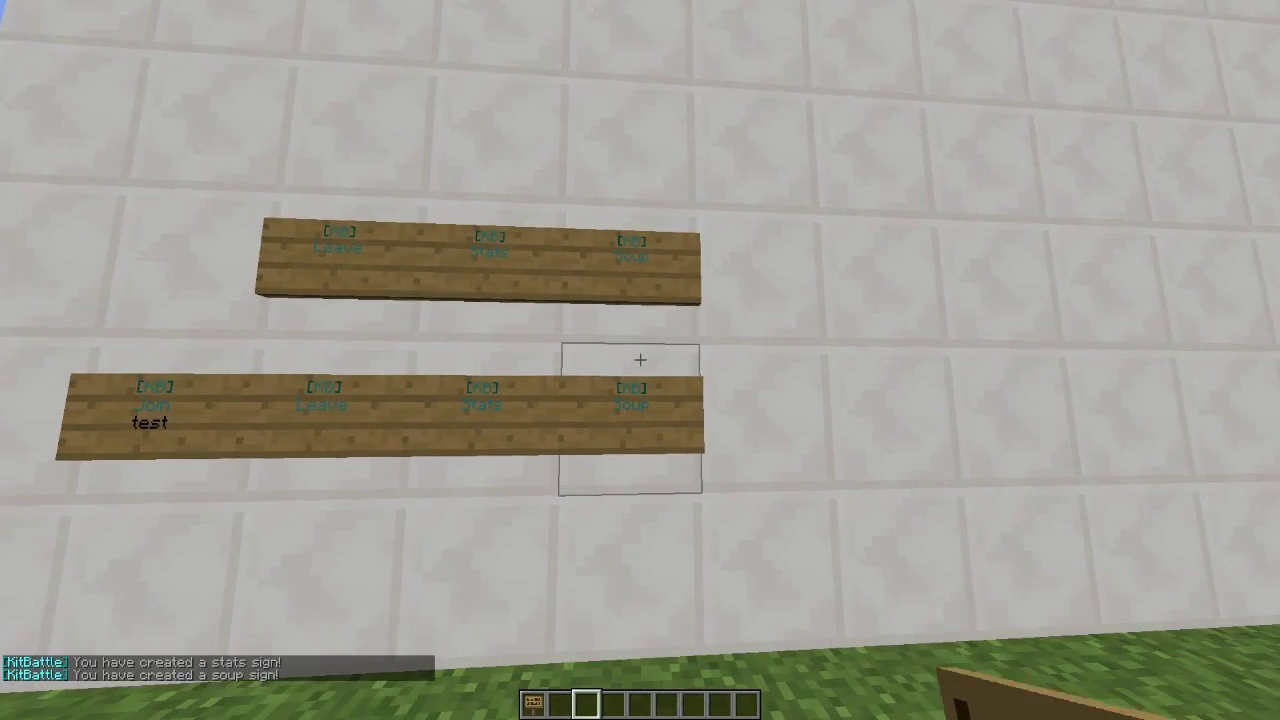
right_click(640, 360)
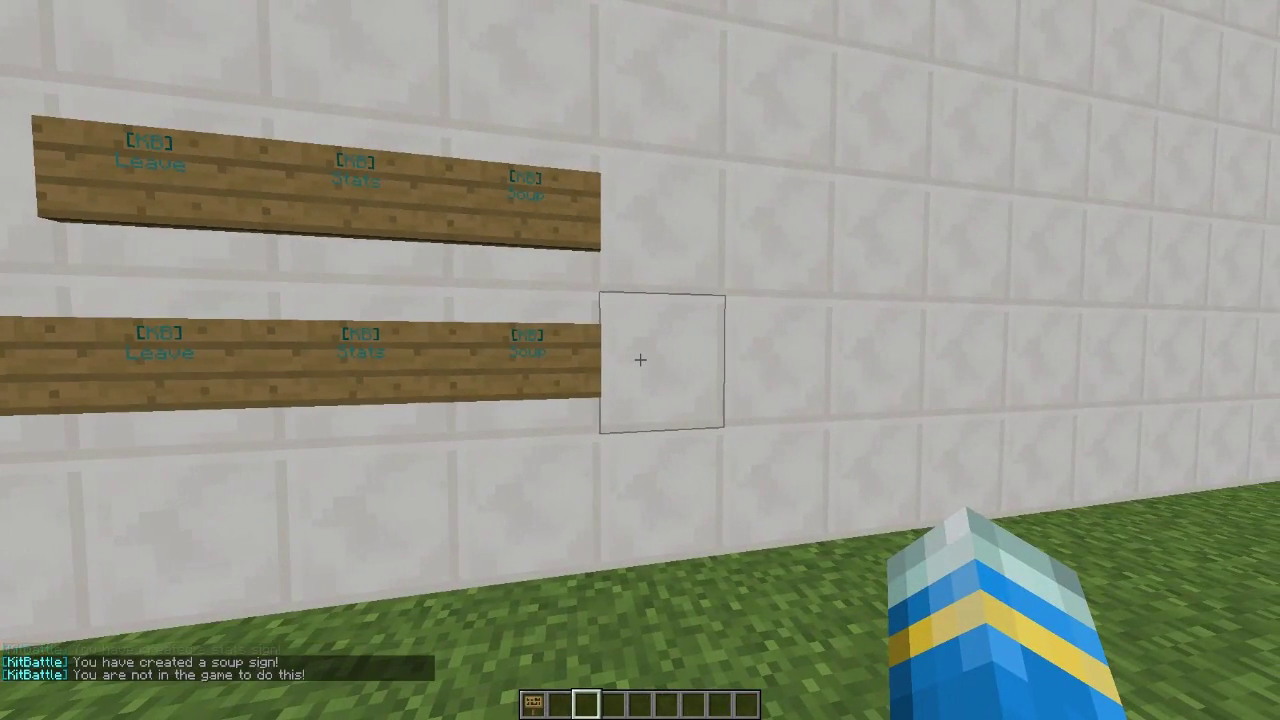
key("s")
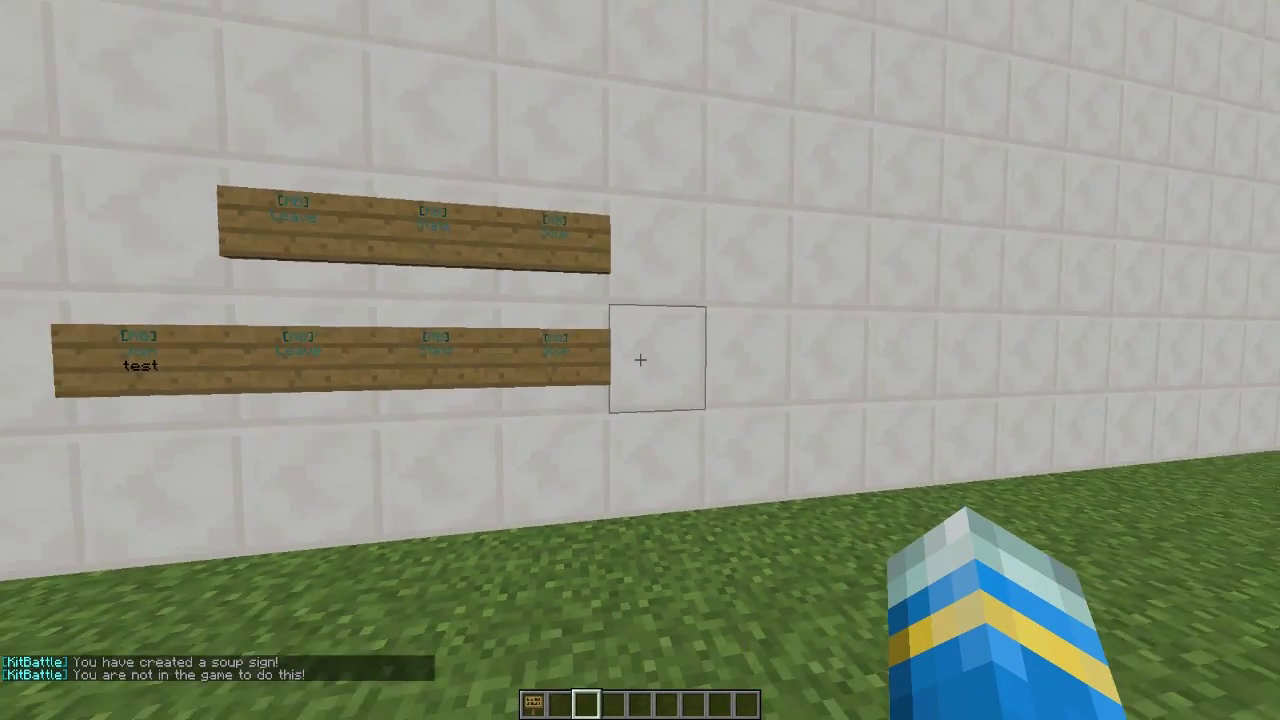
Place a sign at the end of the lower row reading [kb], top and 1.
scroll(640, 360, "up", 2)
key("w")
key("s")
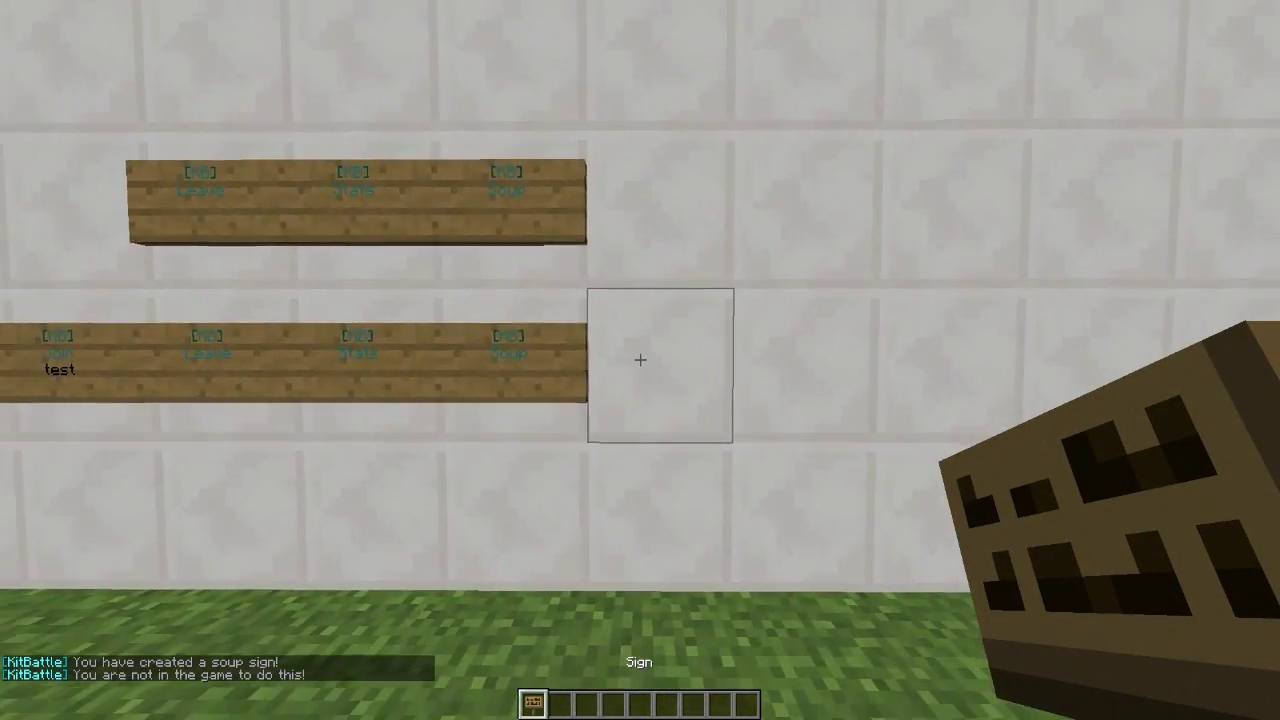
key("w")
right_click(640, 360)
type("[kb")
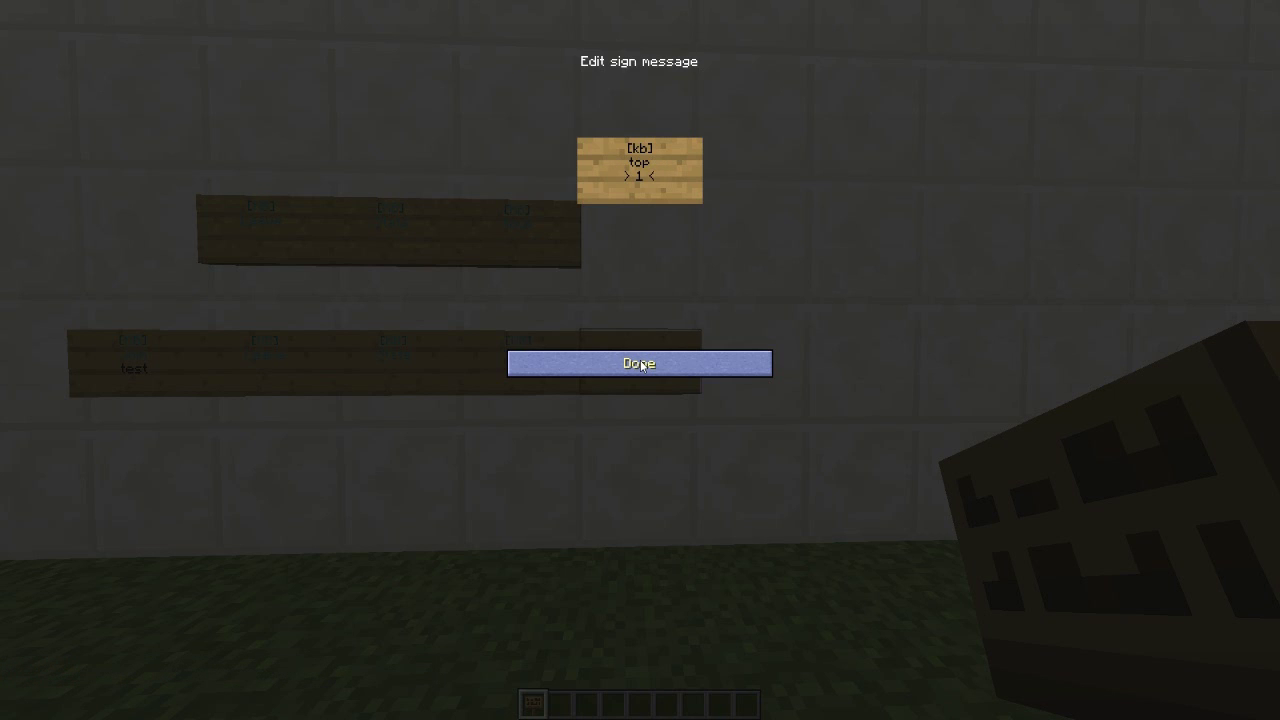
left_click(641, 365)
Place another sign next to the #1 top sign for rank 2, starting with [kb] and top.
key("w")
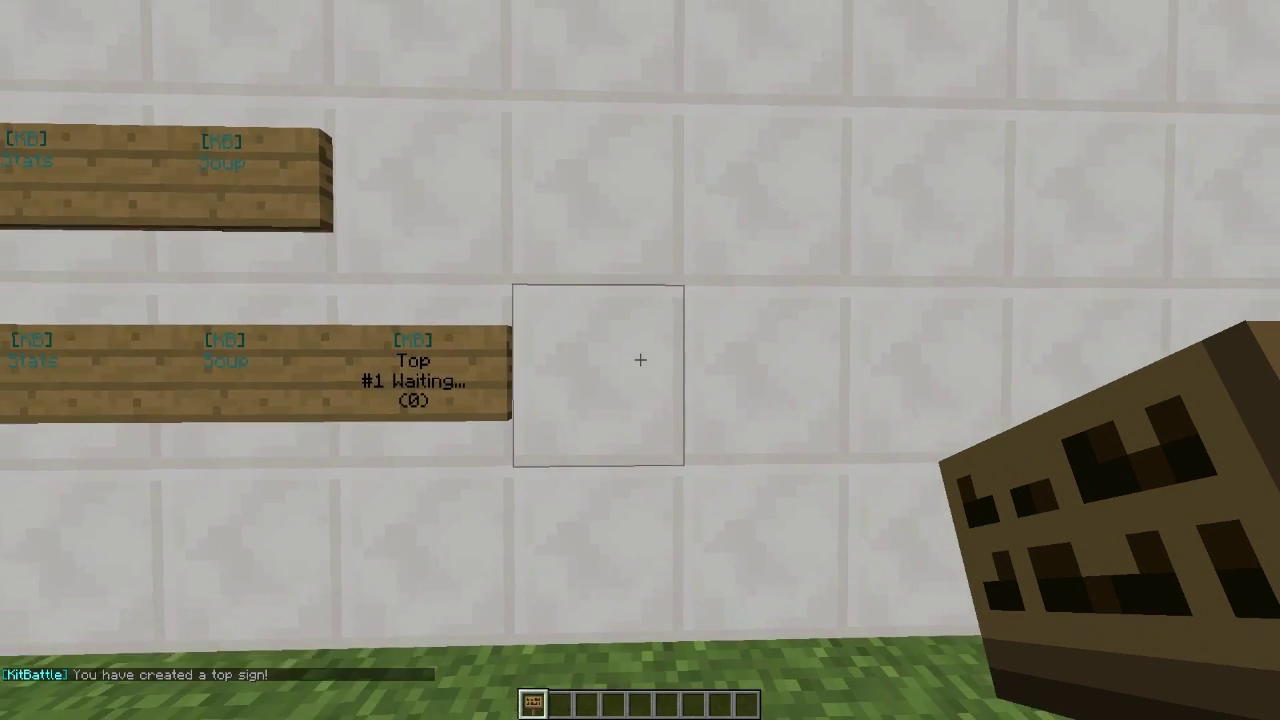
right_click(640, 360)
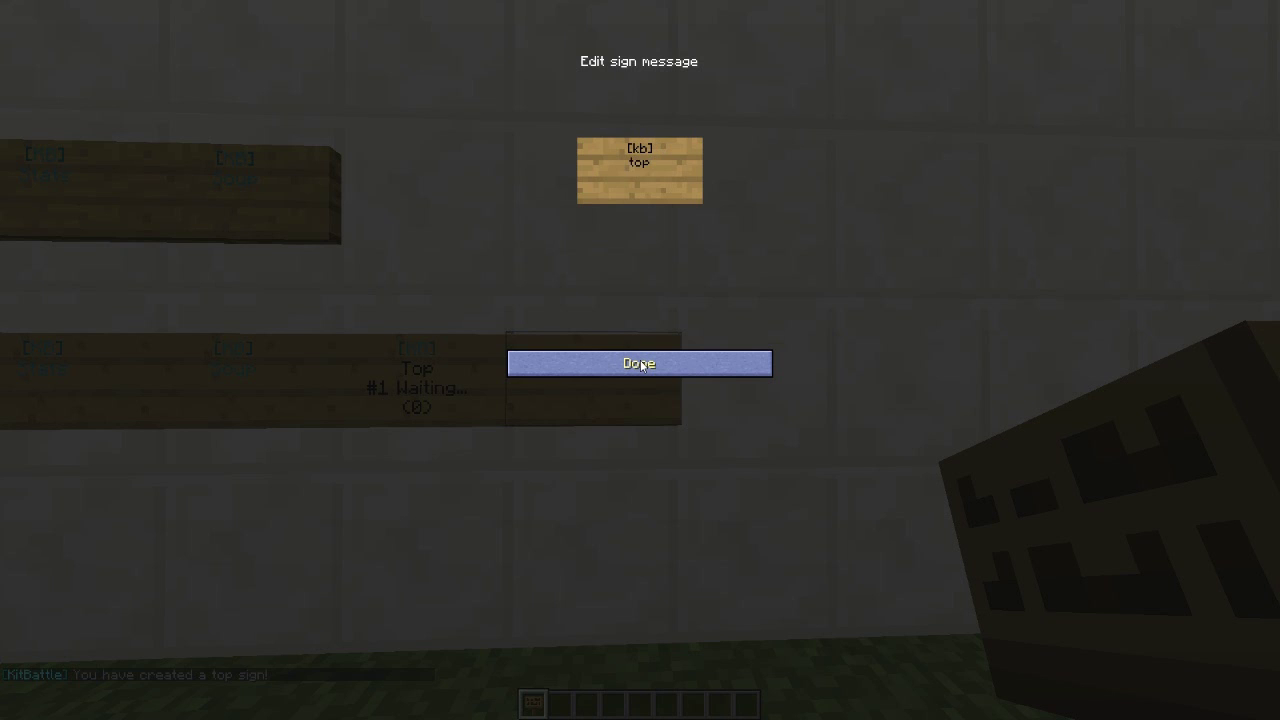
left_click(639, 365)
key("s")
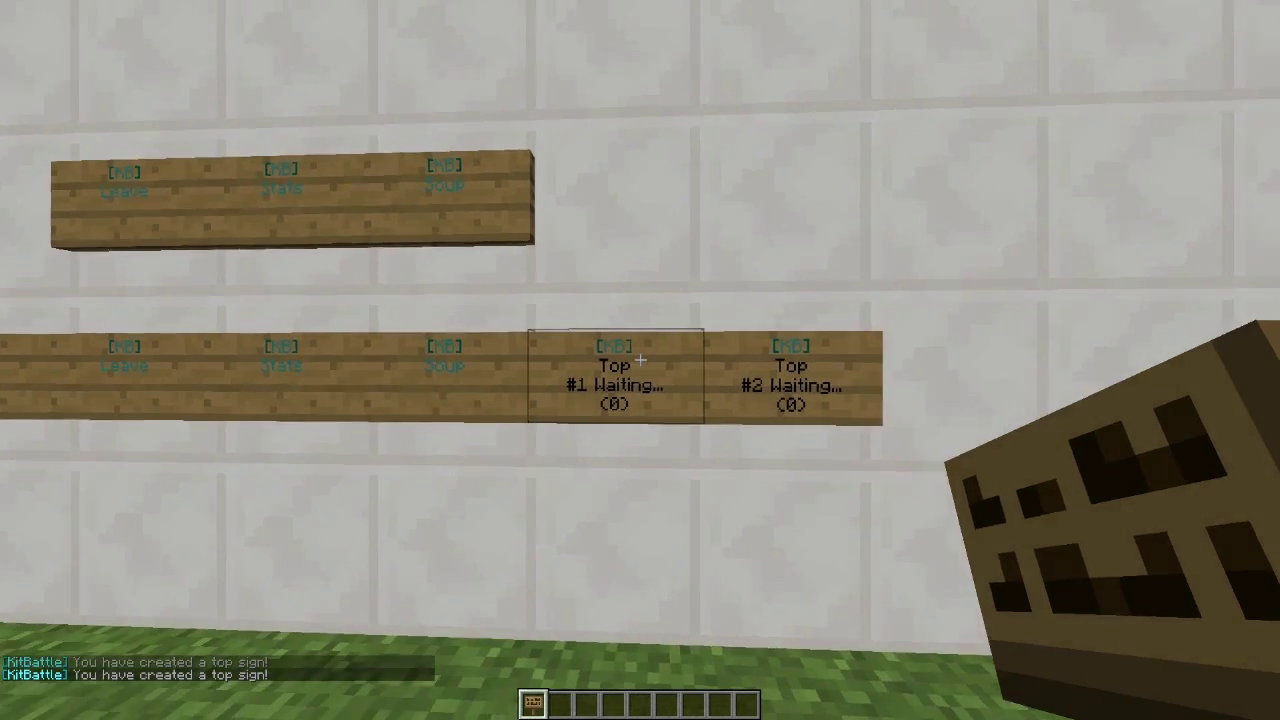
List the plugin's admin commands with /kb admin.
key("2")
key("w")
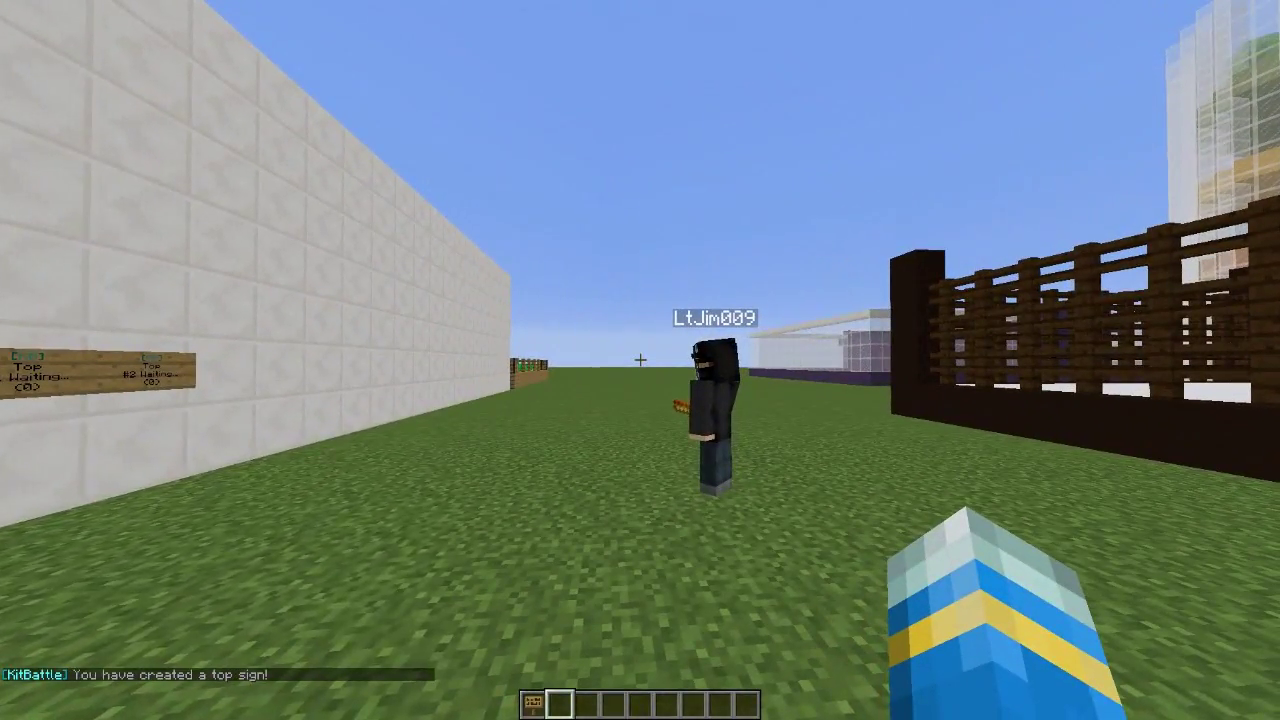
type("/kb admin")
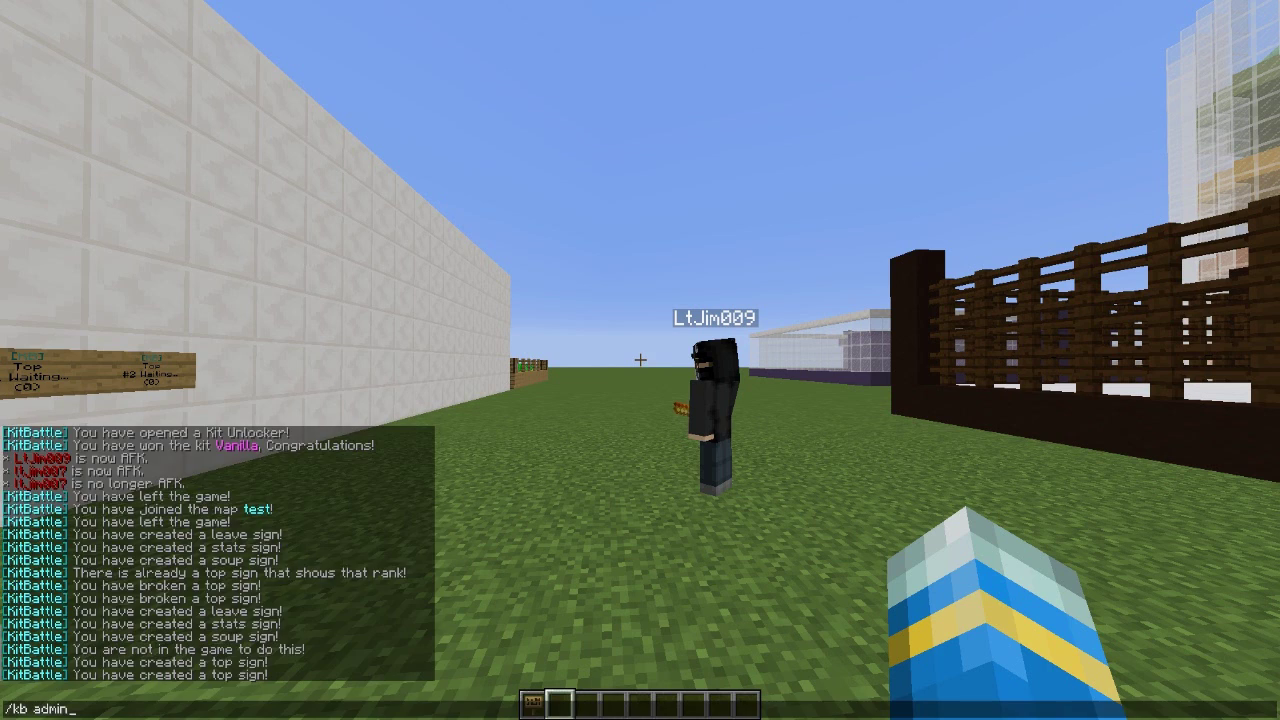
key("Return")
key("t")
key("Escape")
Create a new KitBattle map named youtube with /kb create youtube.
key("/")
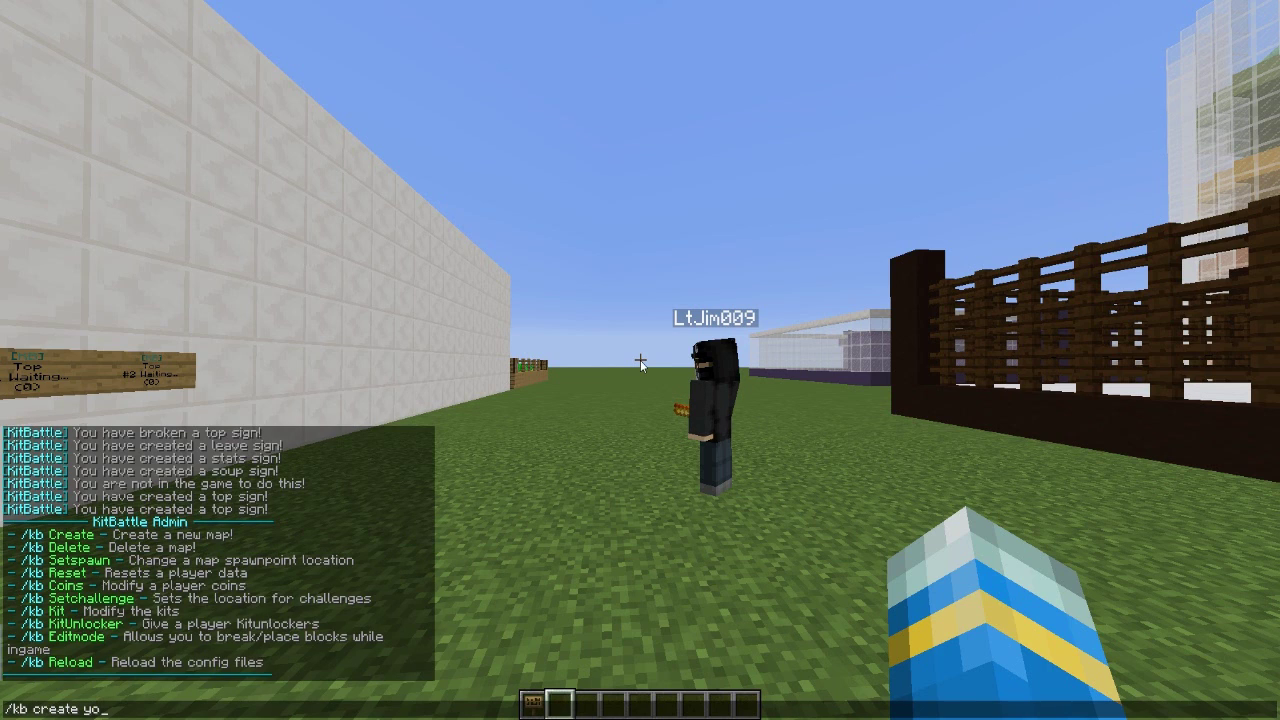
type("kb create youtube")
key("Return")
Move to a new spot on the grass facing the sign wall and set the youtube map's spawnpoint there with /kb setspawn youtube.
key("w")
key("d")
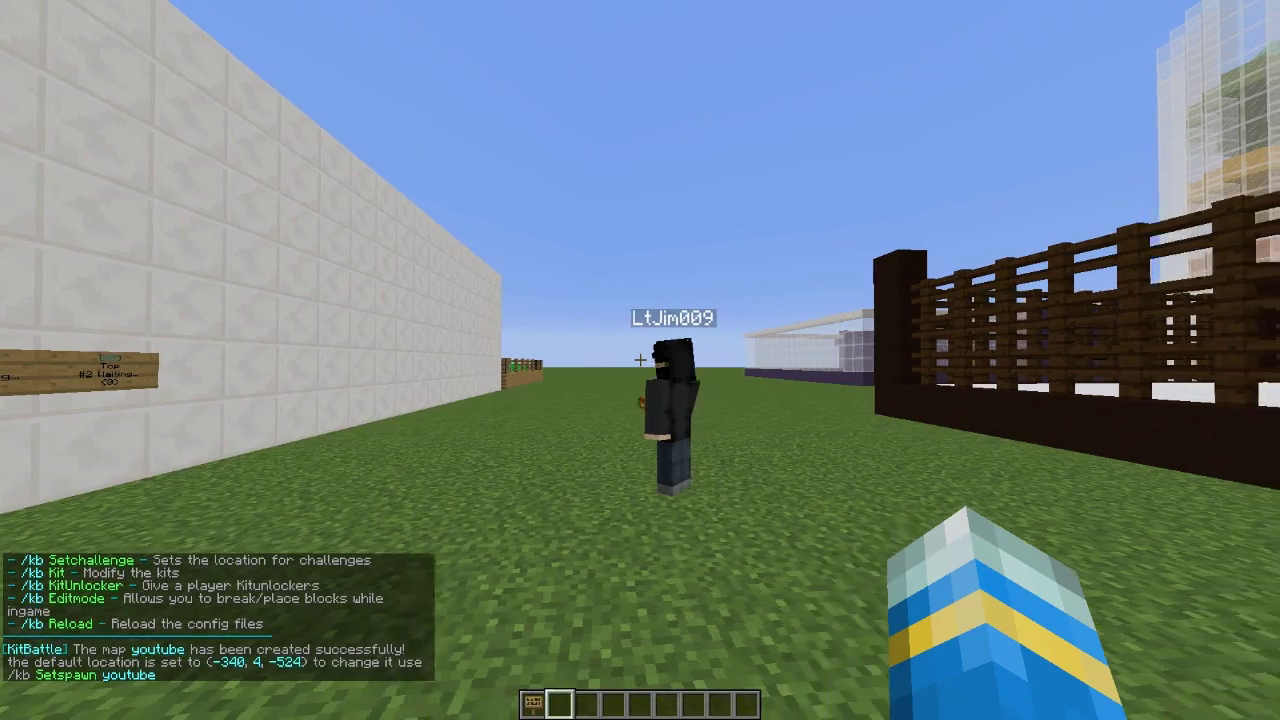
key("d")
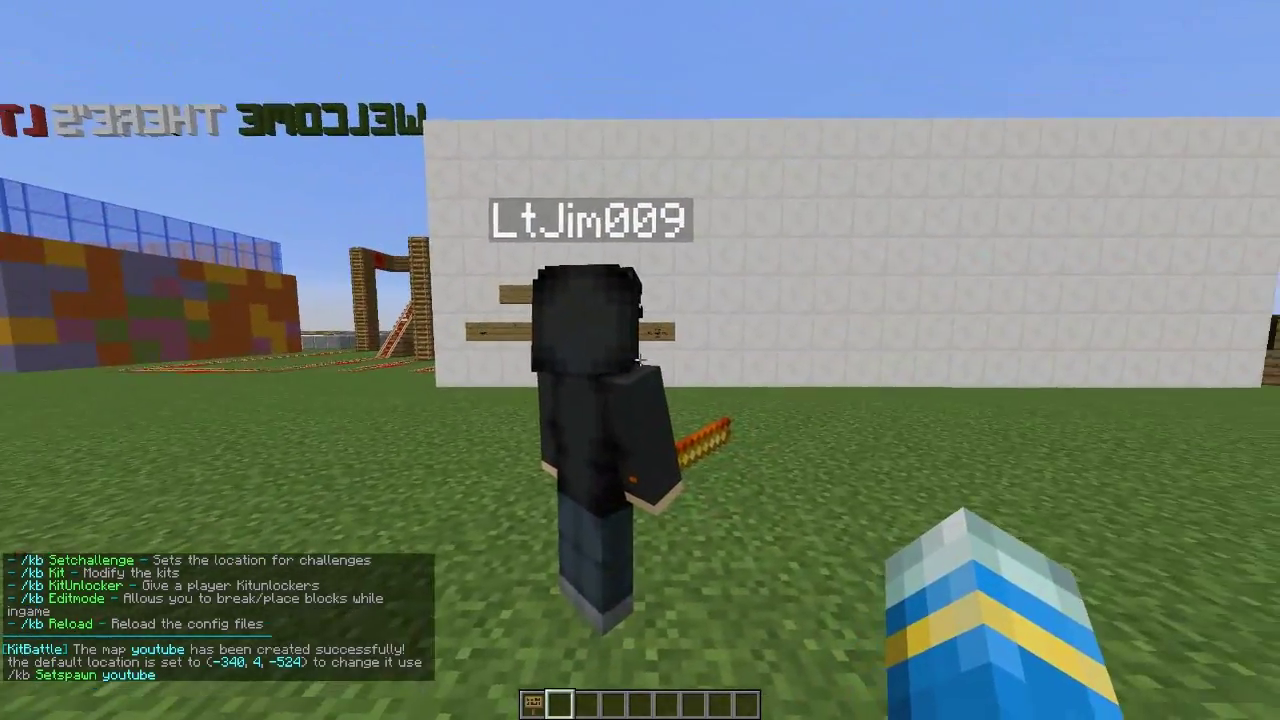
key("slash")
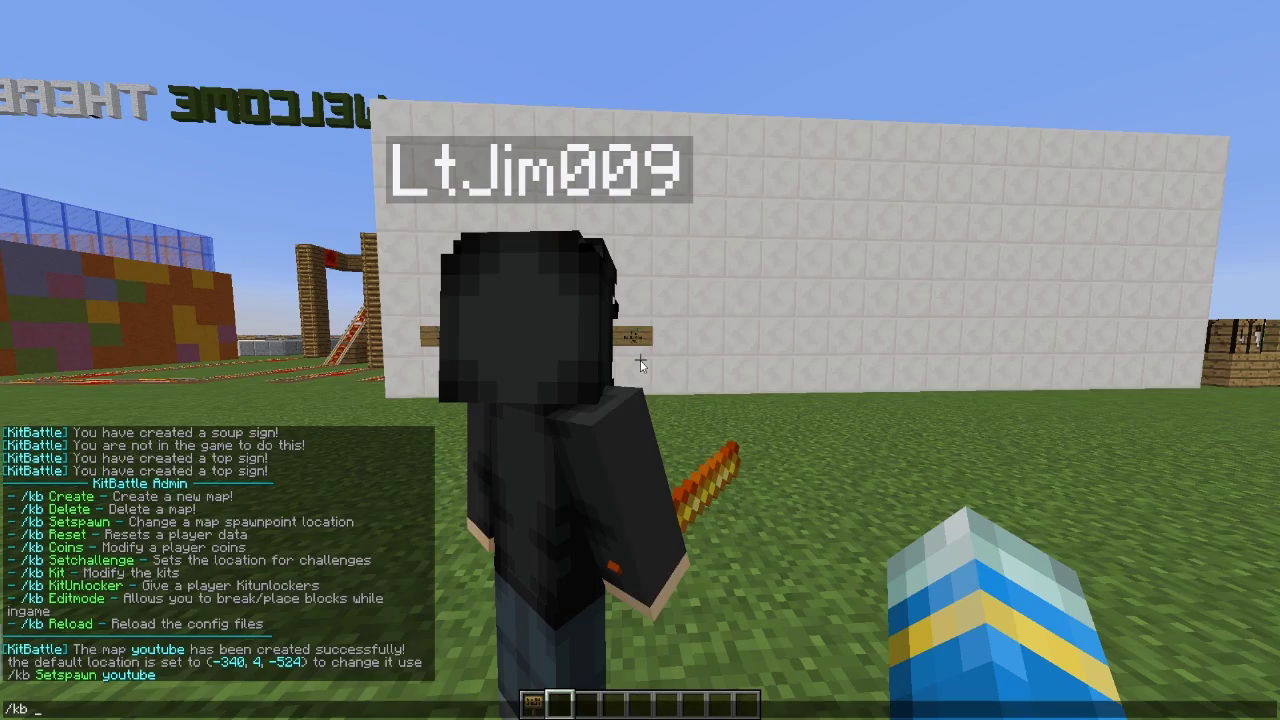
type("kb setspawn youtube")
key("Return")
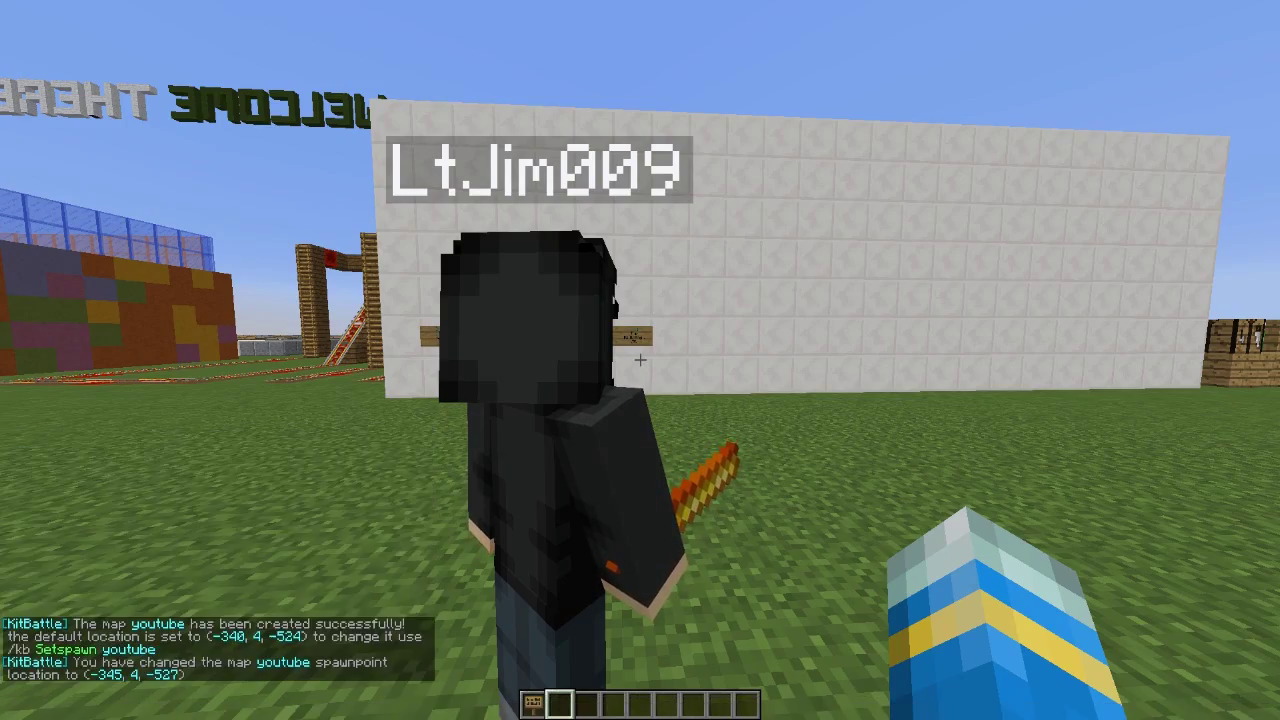
Place a join sign above the test join sign, with the lines [kb], join and youtube.
key("w")
key("1")
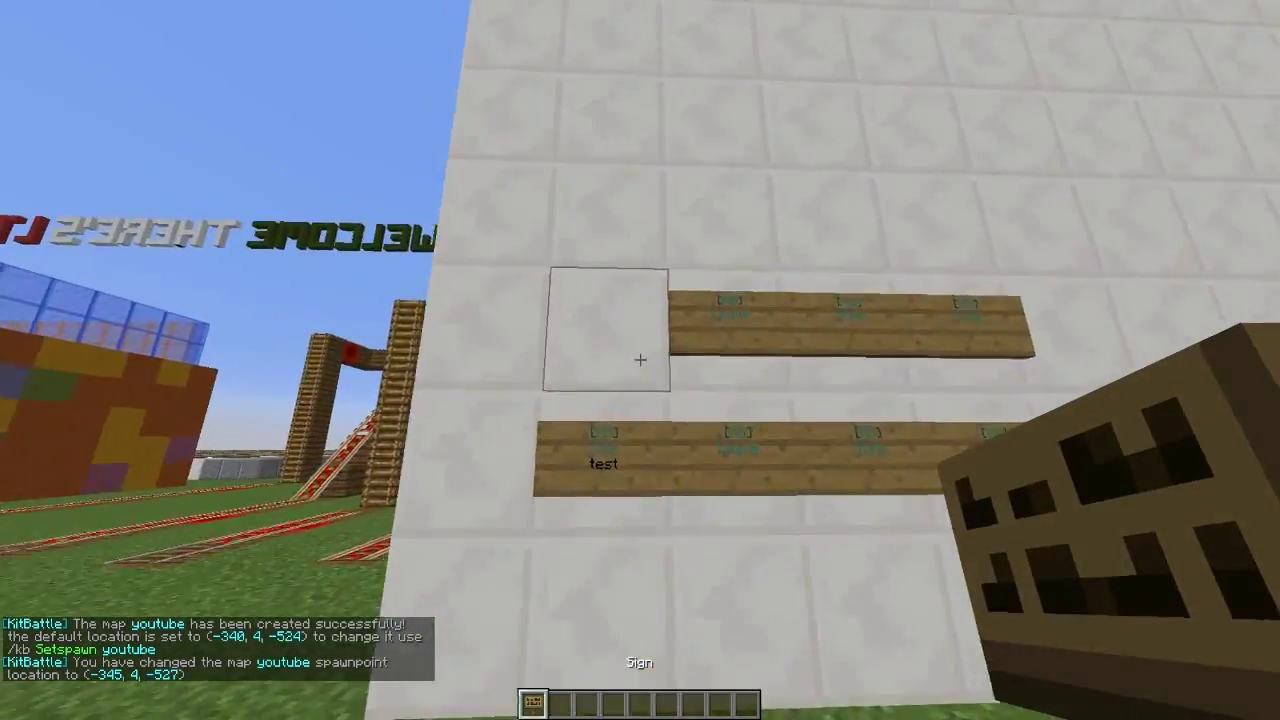
right_click(640, 360)
type("[kb")
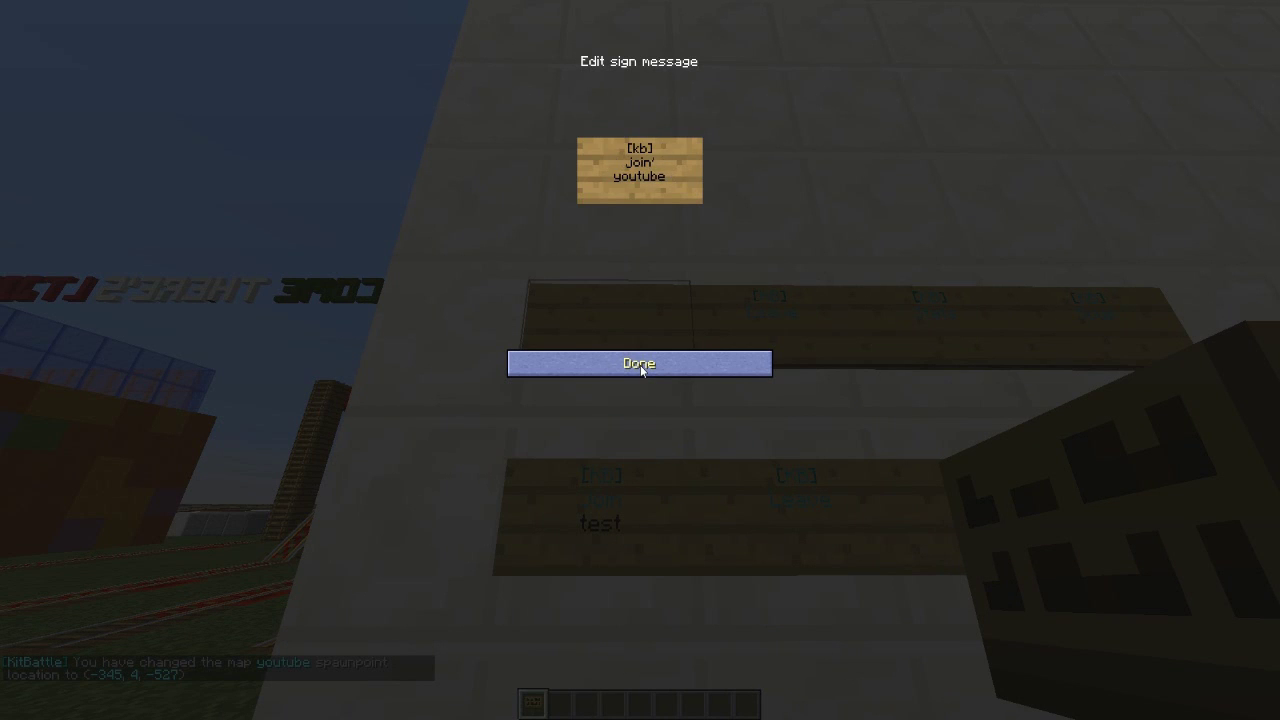
left_click(640, 364)
Enter the fenced arena and set 1v1 challenge locations #1 and #2 at opposite ends of its white floor.
key("2")
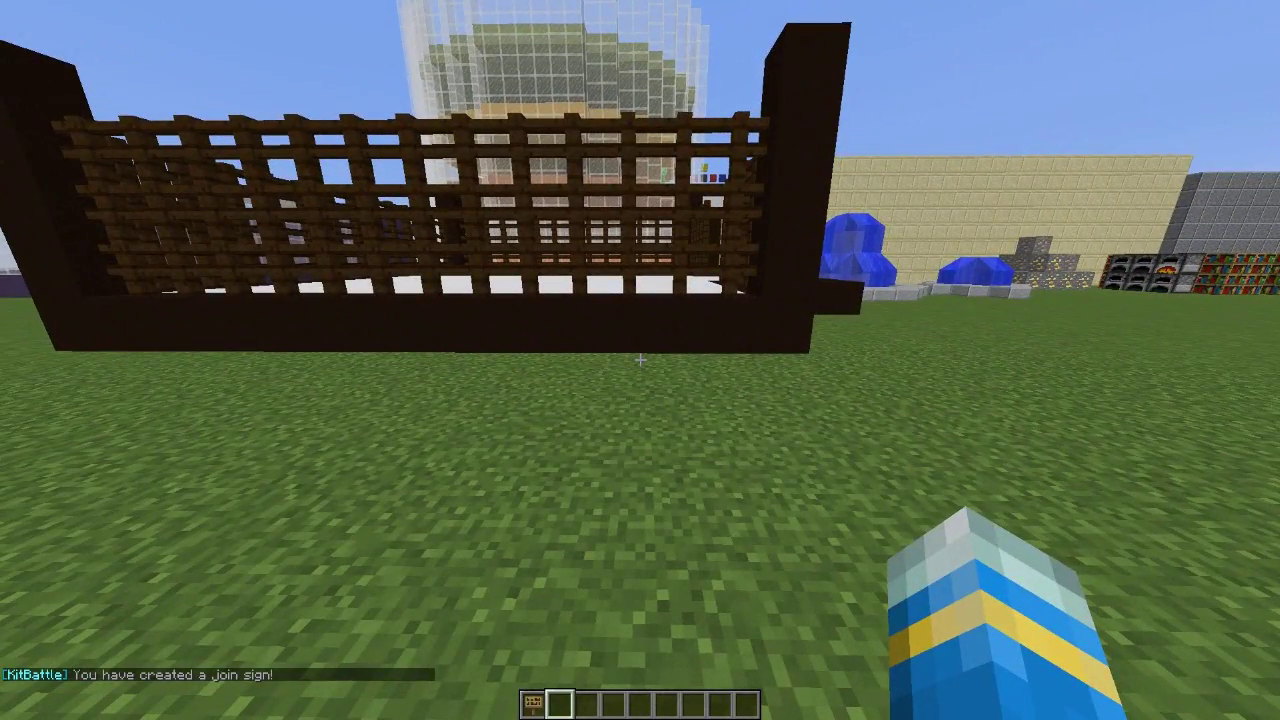
key("space")
key("space")
key("w")
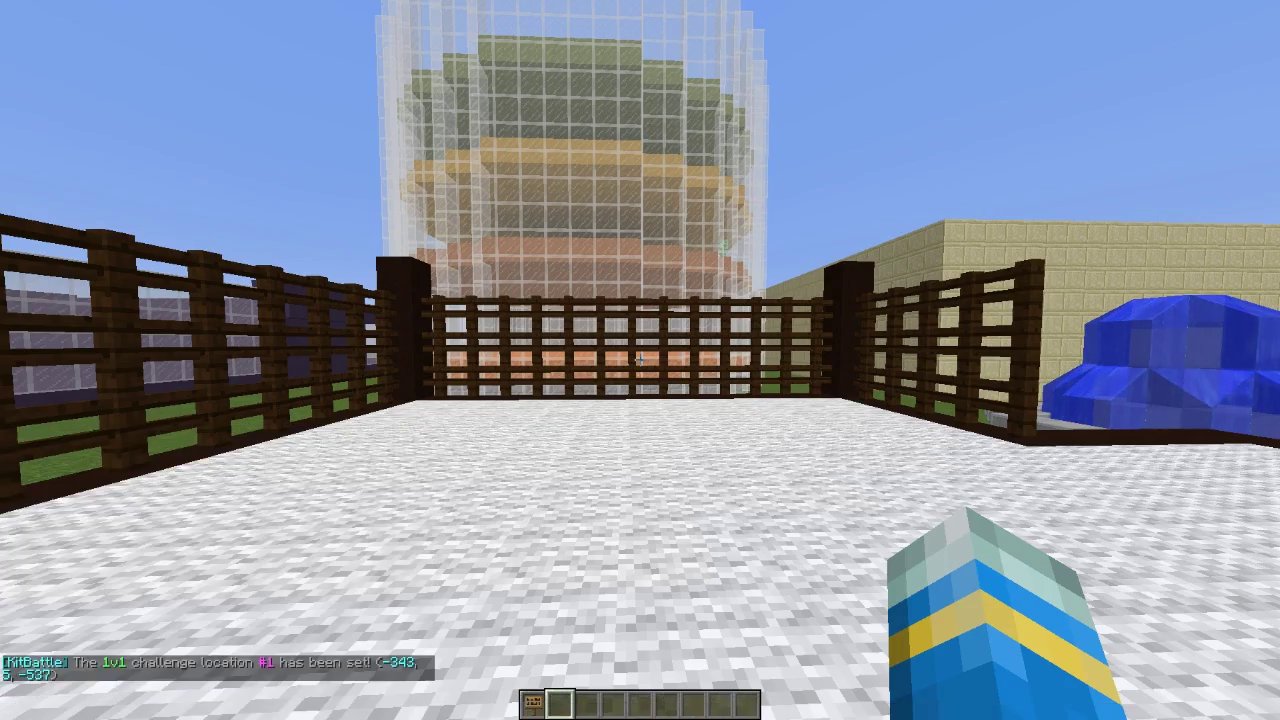
key("w")
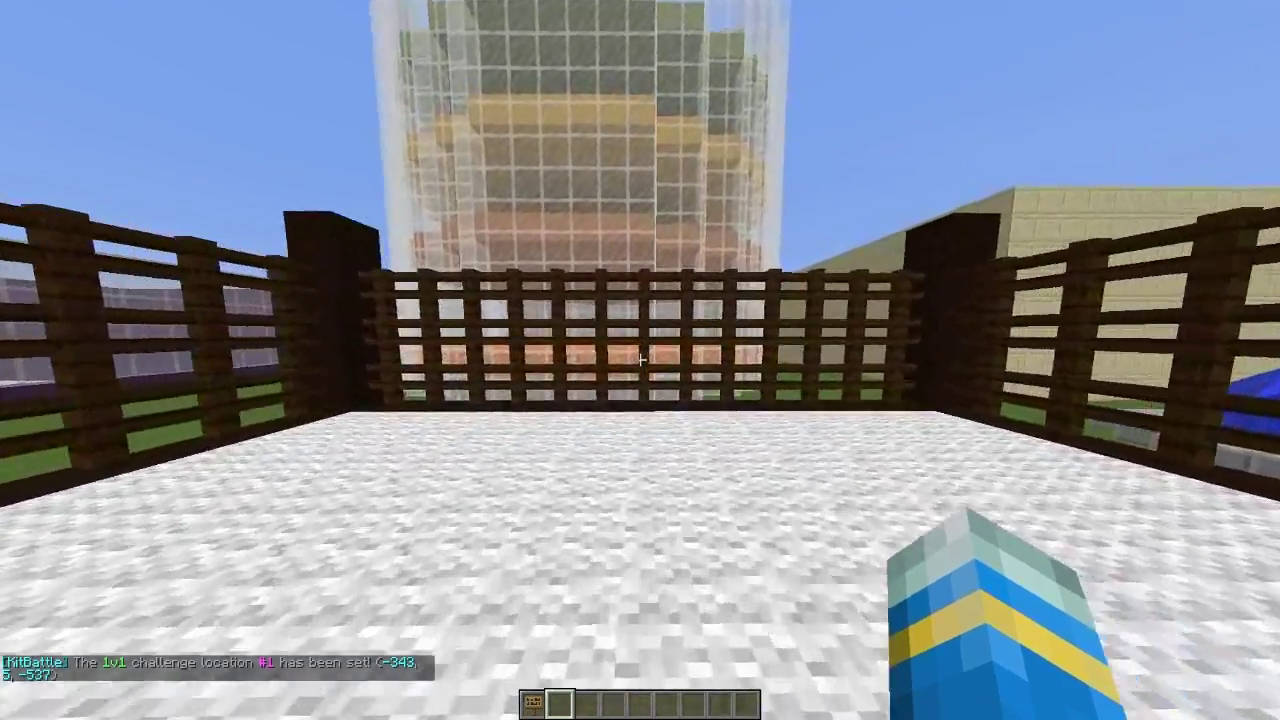
key("s")
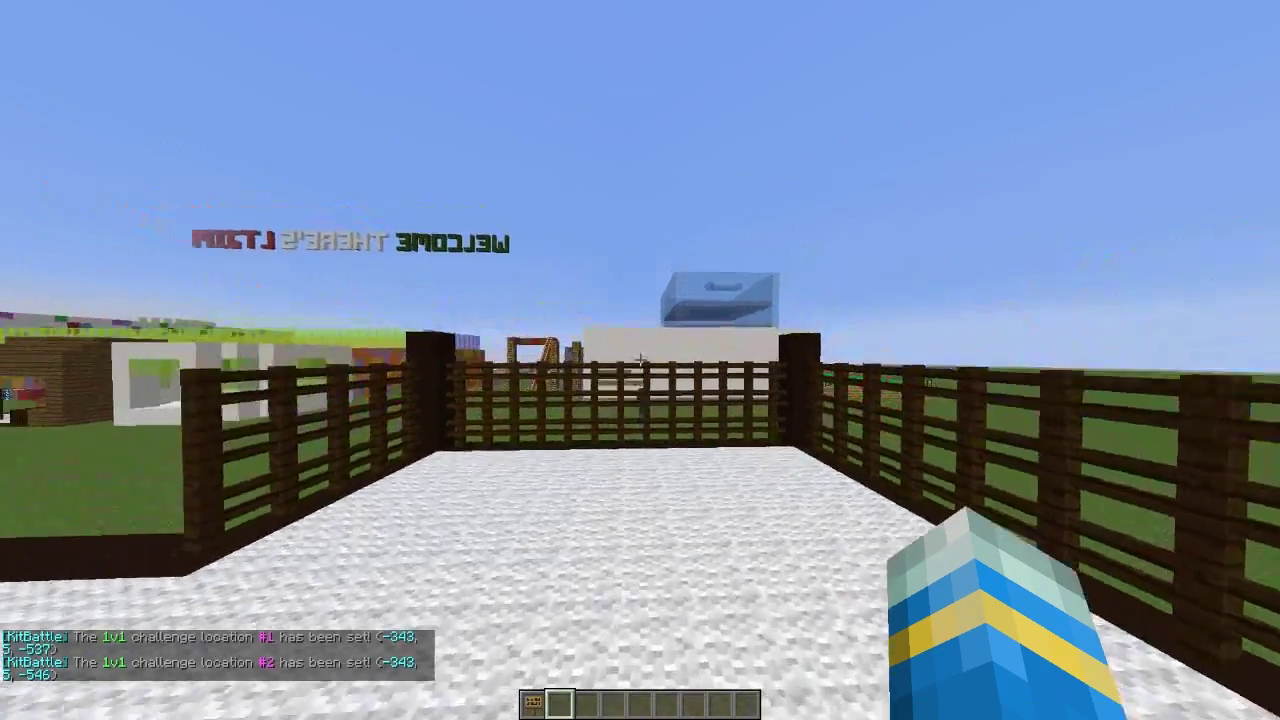
Return to the sign wall and join the youtube map through its join sign.
key("w")
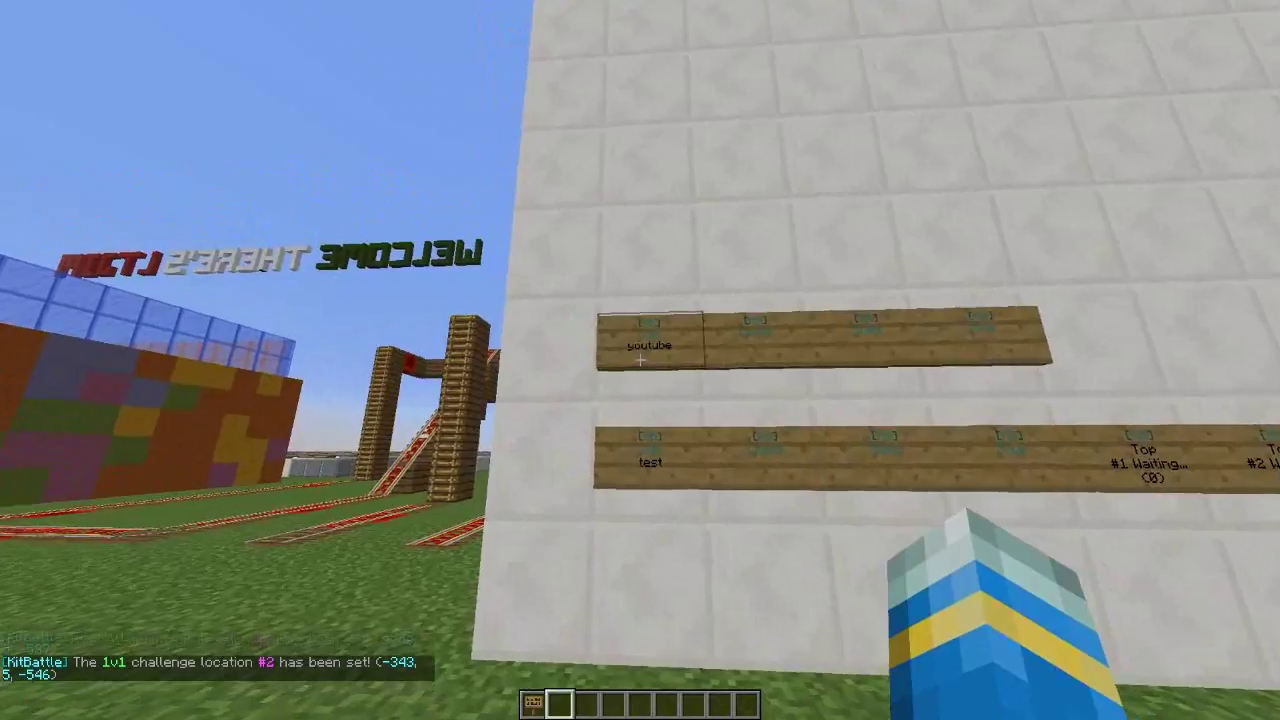
right_click(640, 360)
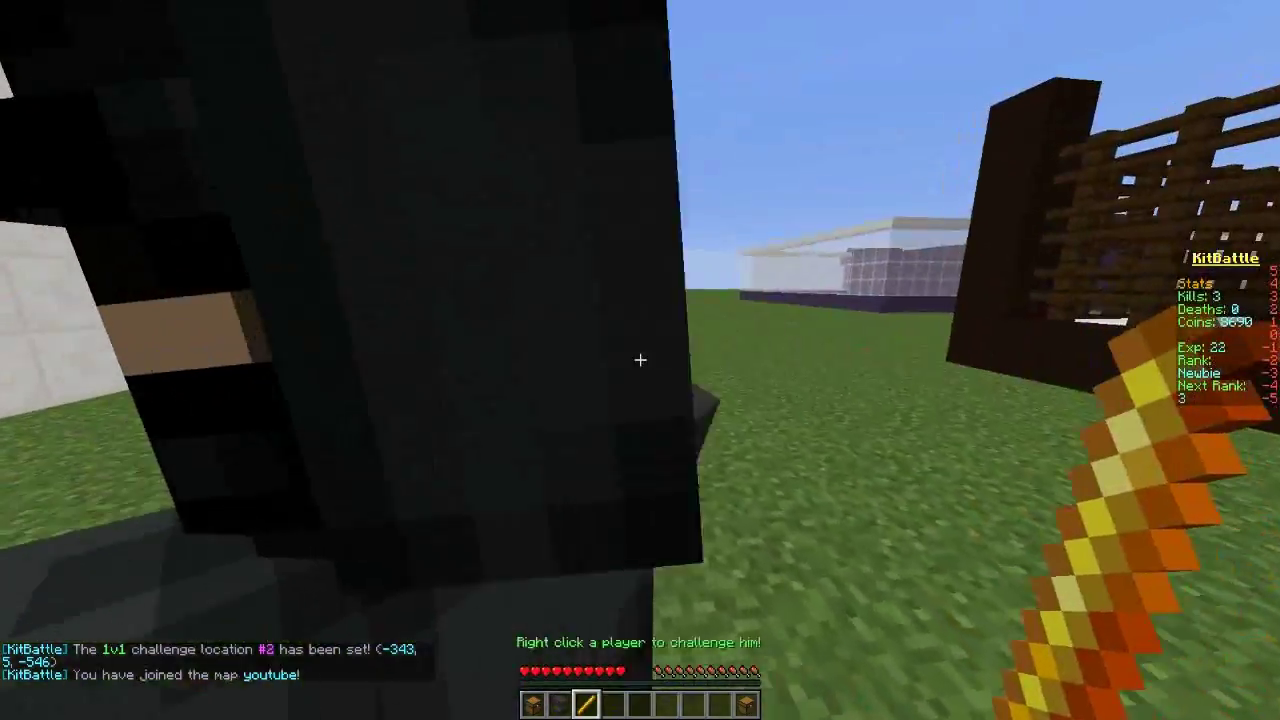
Walk from the map's spawnpoint to the fenced arena and look around it.
key("s")
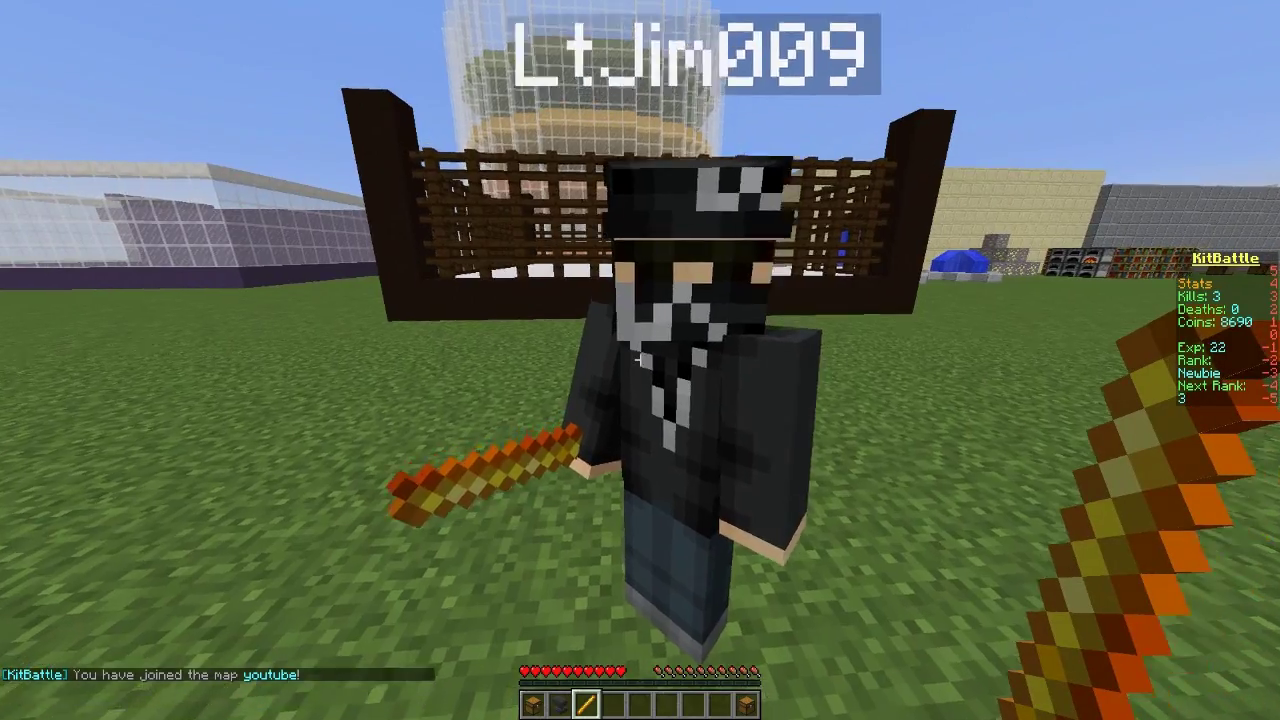
key("w")
key("w")
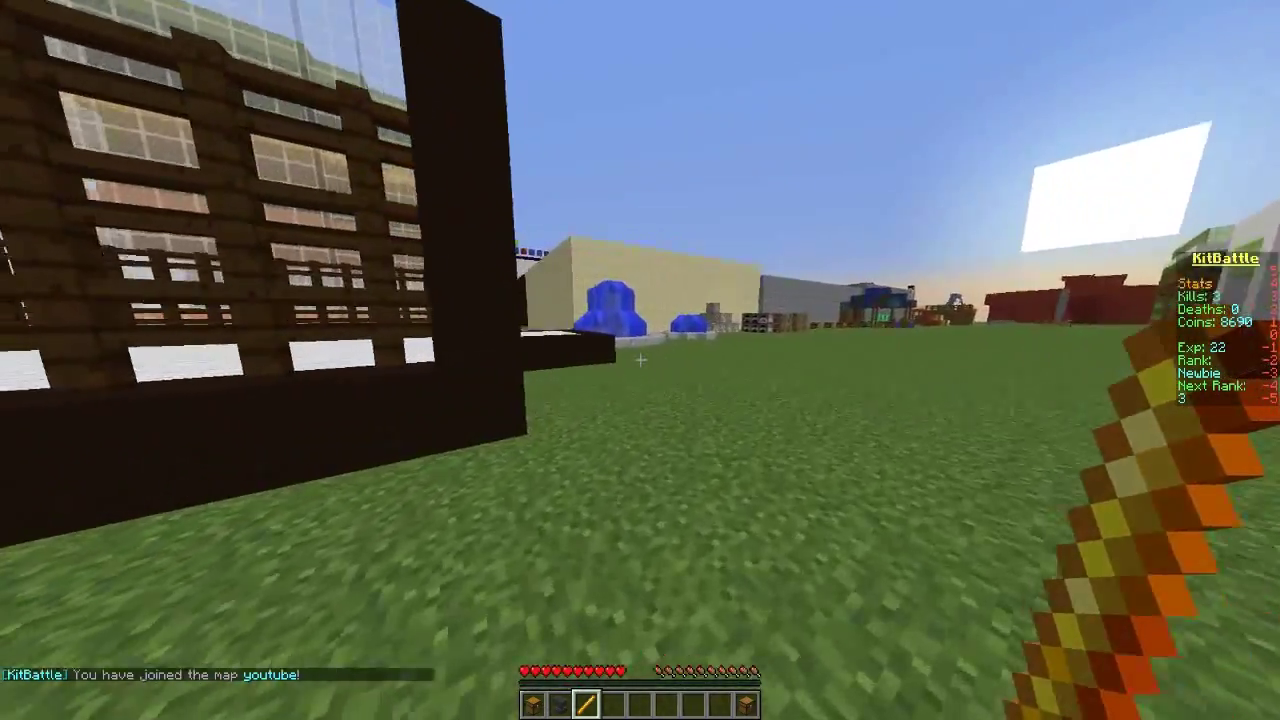
key("space")
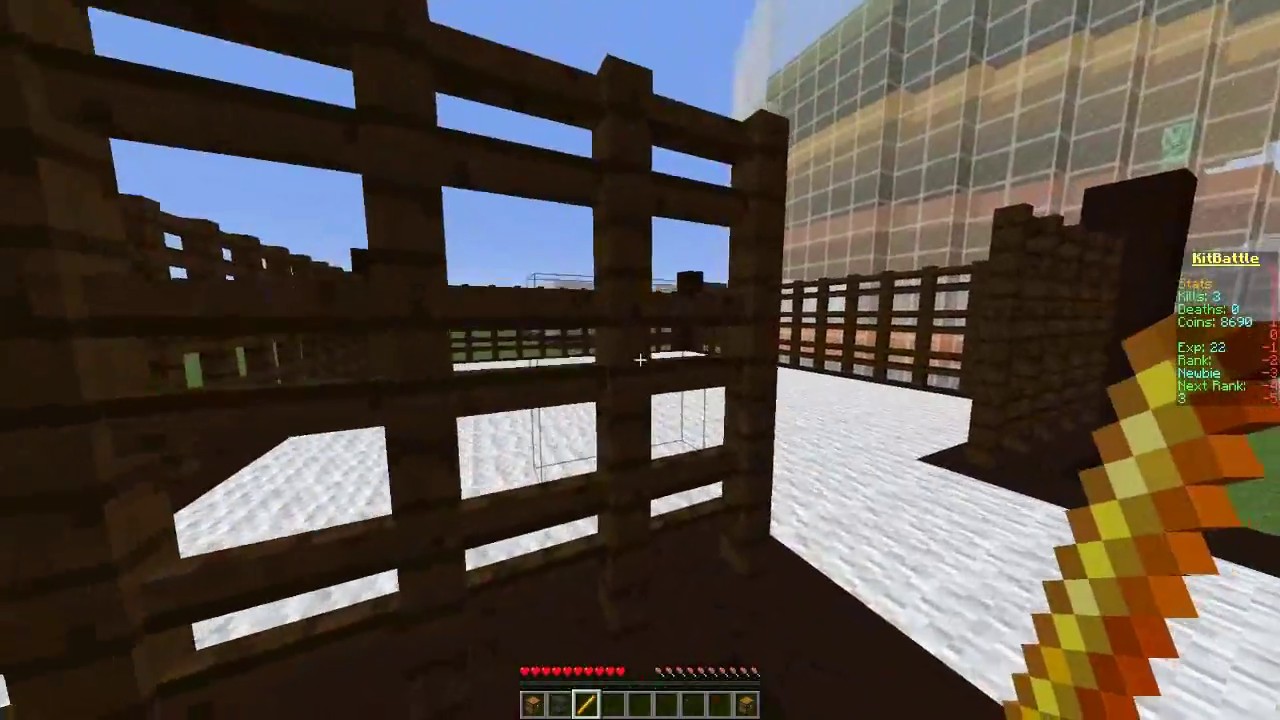
key("w")
key("w")
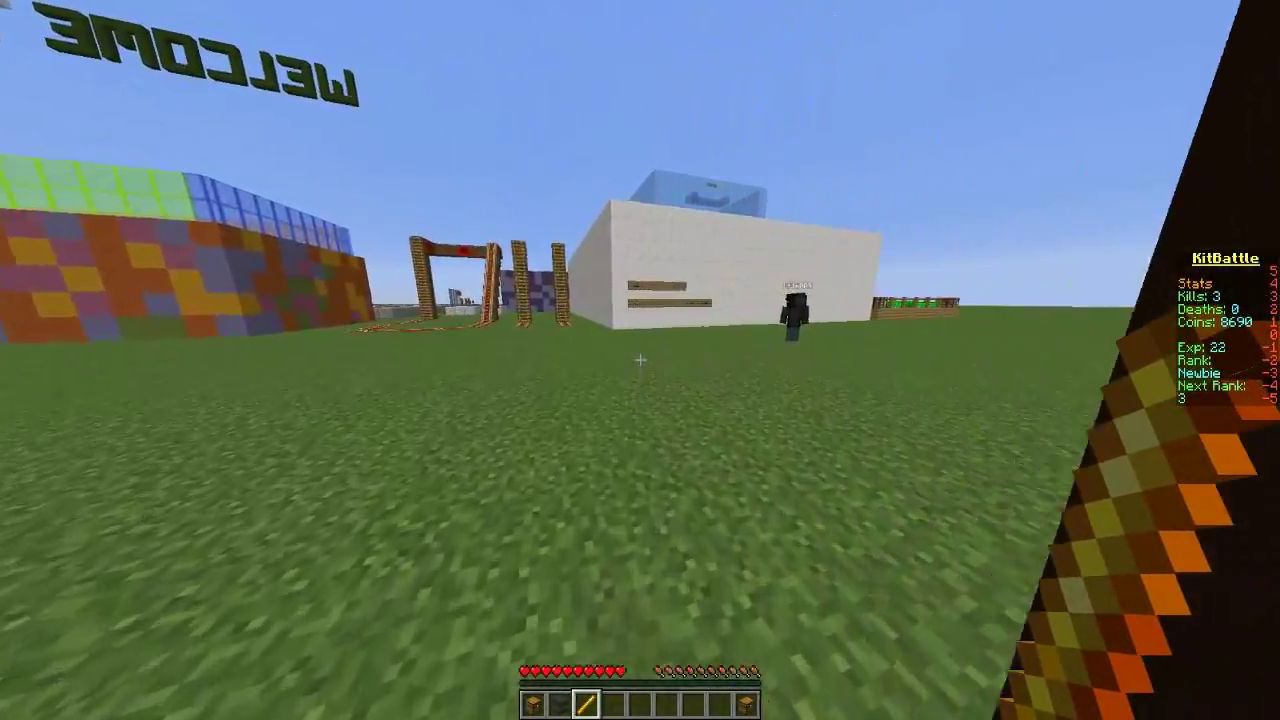
Walk back toward the sign wall and browse the kits for sale in the KitBattle shop.
key("w")
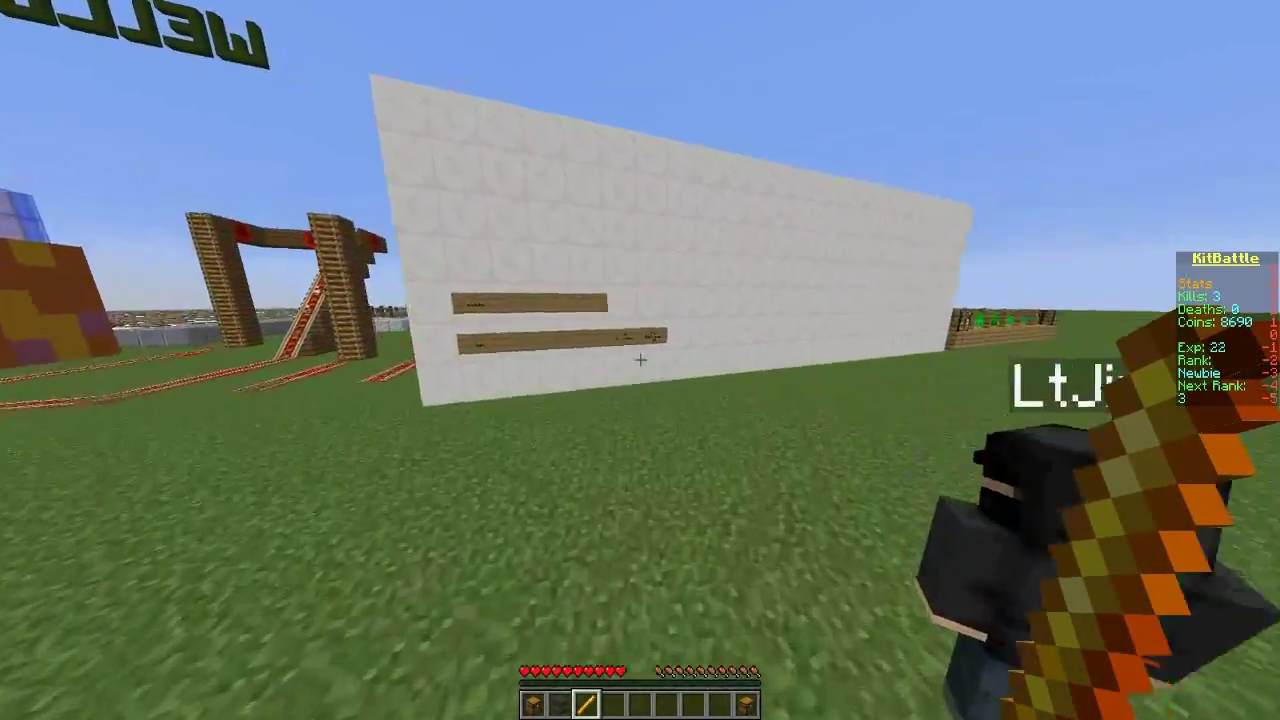
key("2")
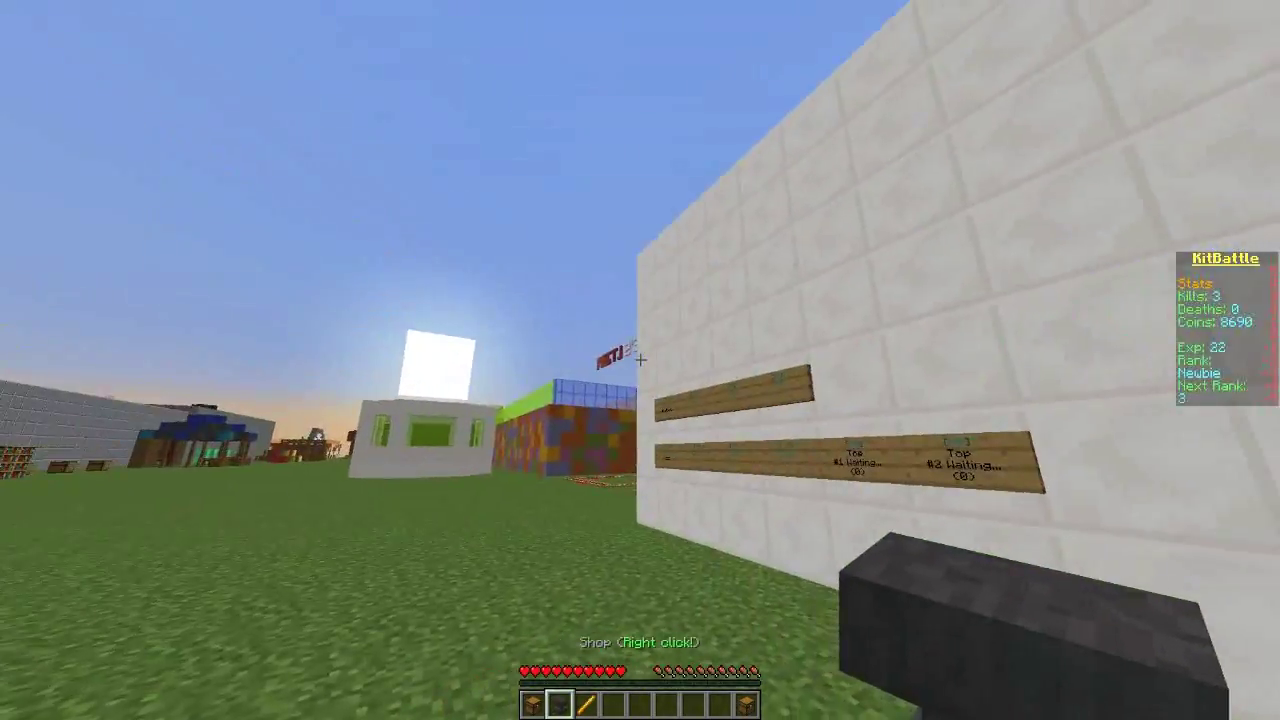
right_click(640, 360)
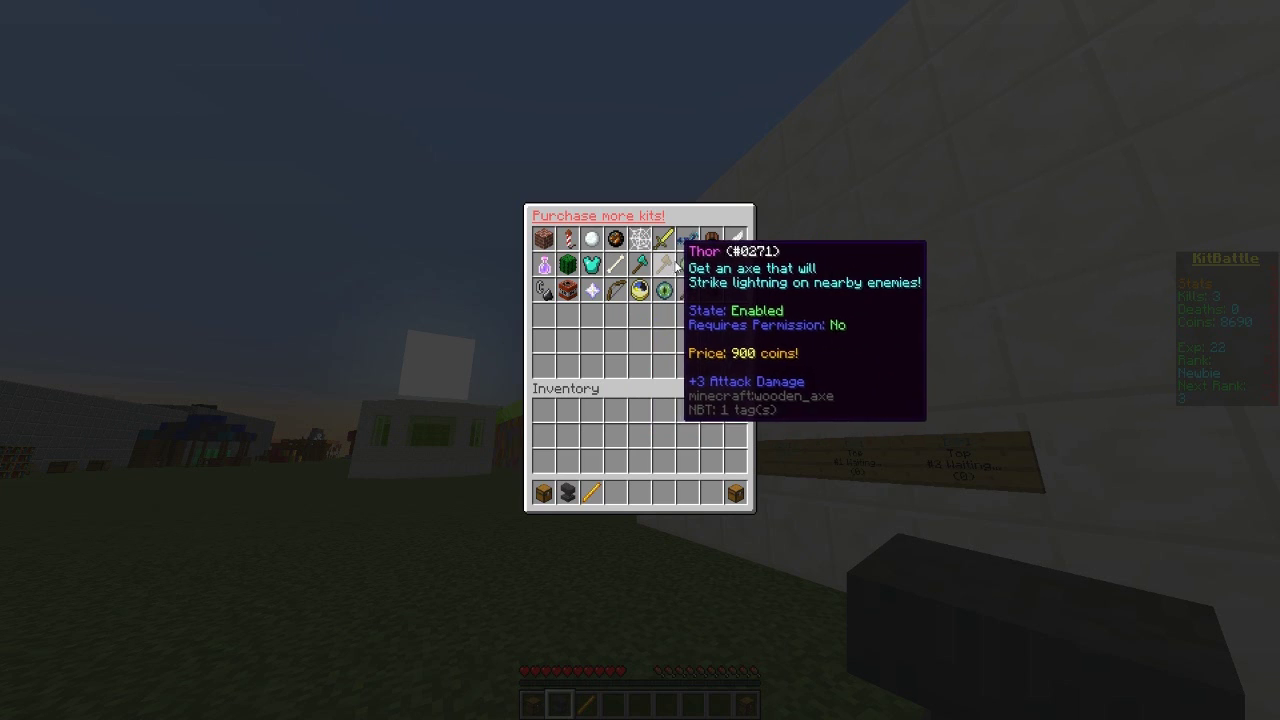
key("Escape")
Check the usage of /kb coins and add 10000 coins to your own player with /kb coins add.
key("slash")
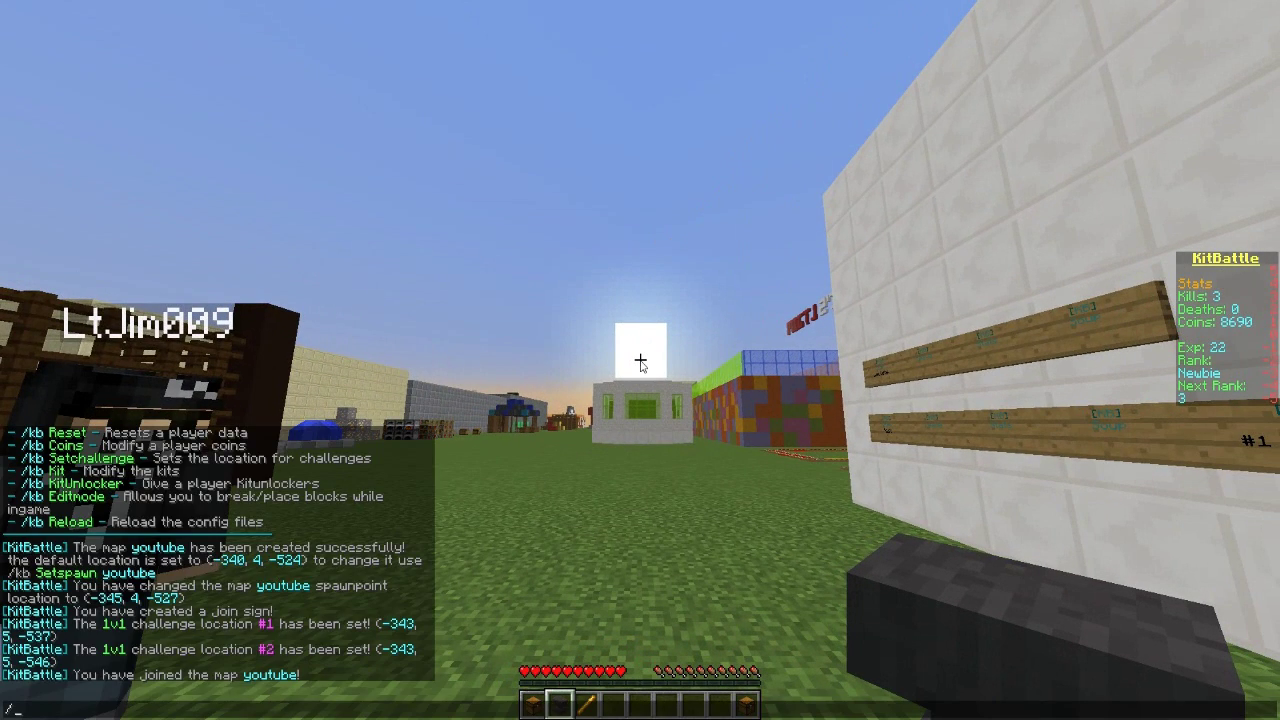
type("kb coins")
key("Return")
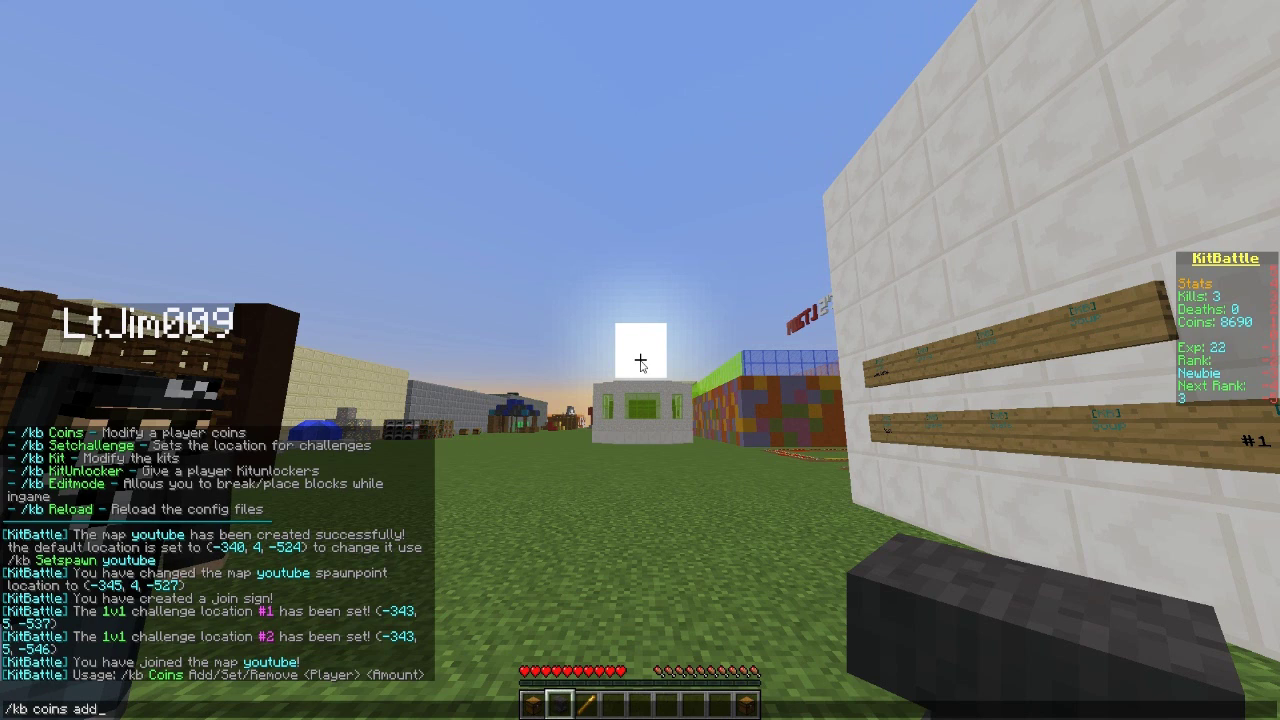
type("l")
key("Tab")
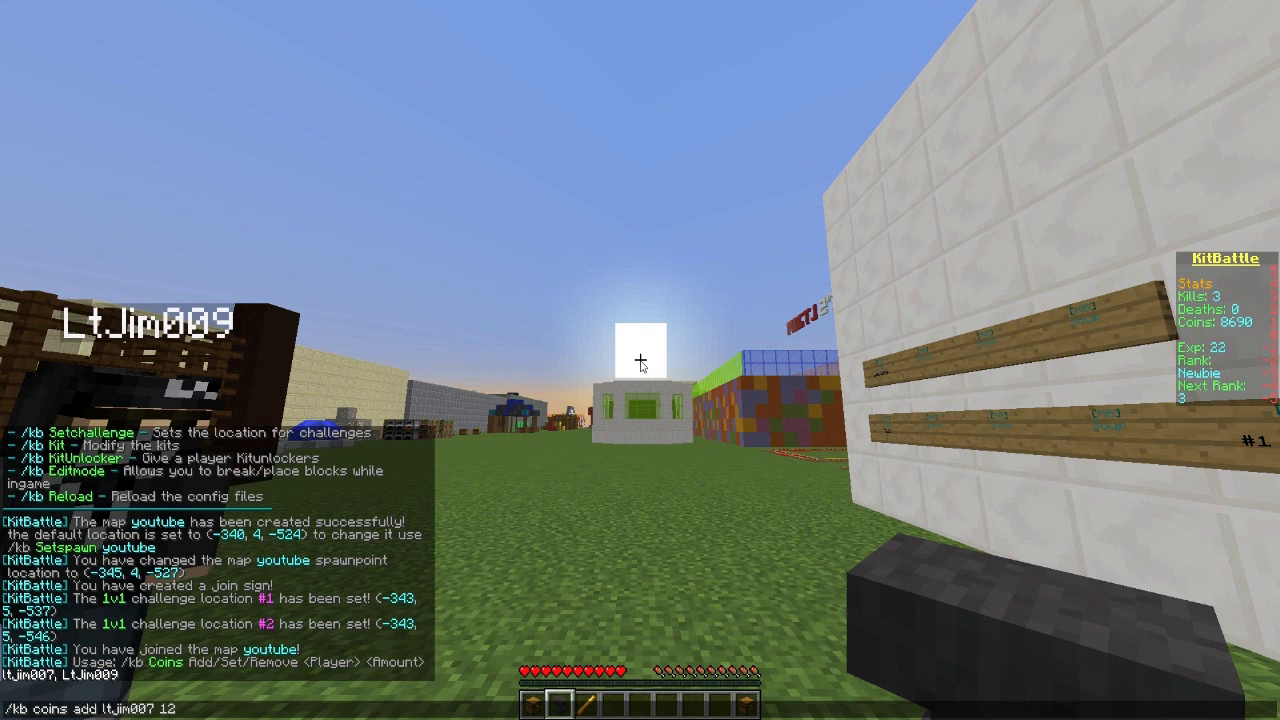
type("10000")
key("Return")
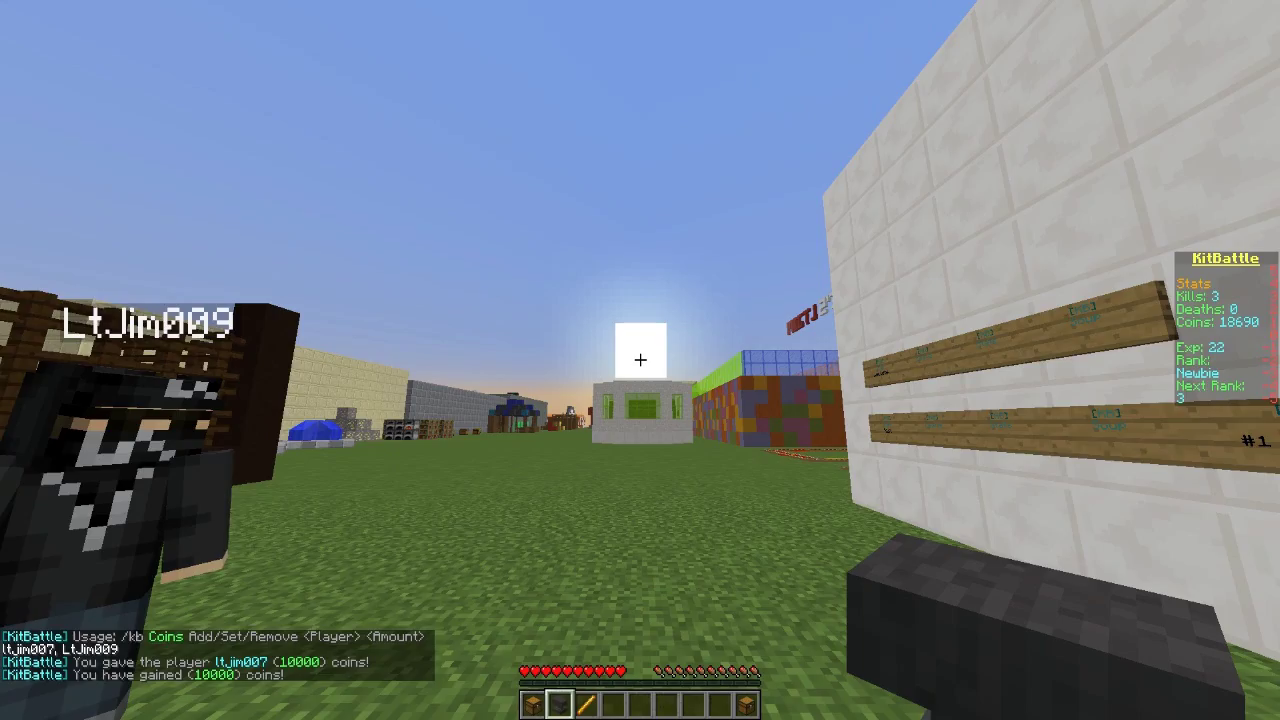
key("w")
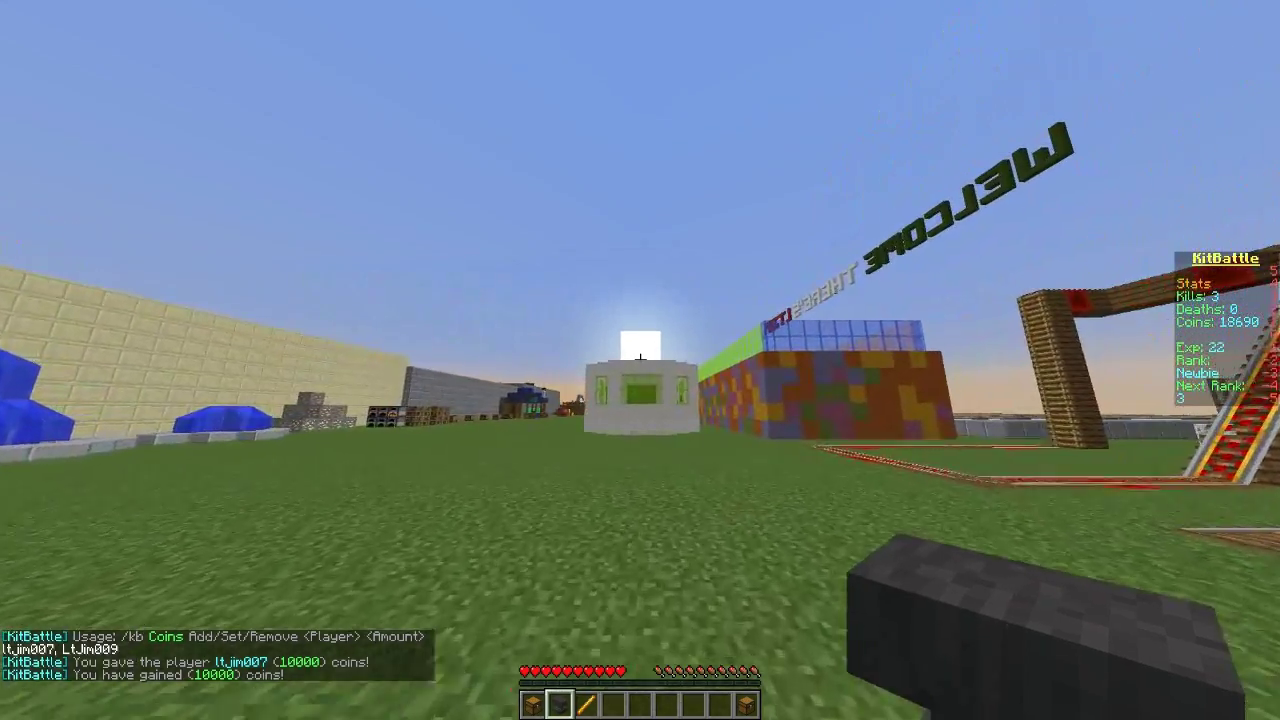
key("slash")
key("Escape")
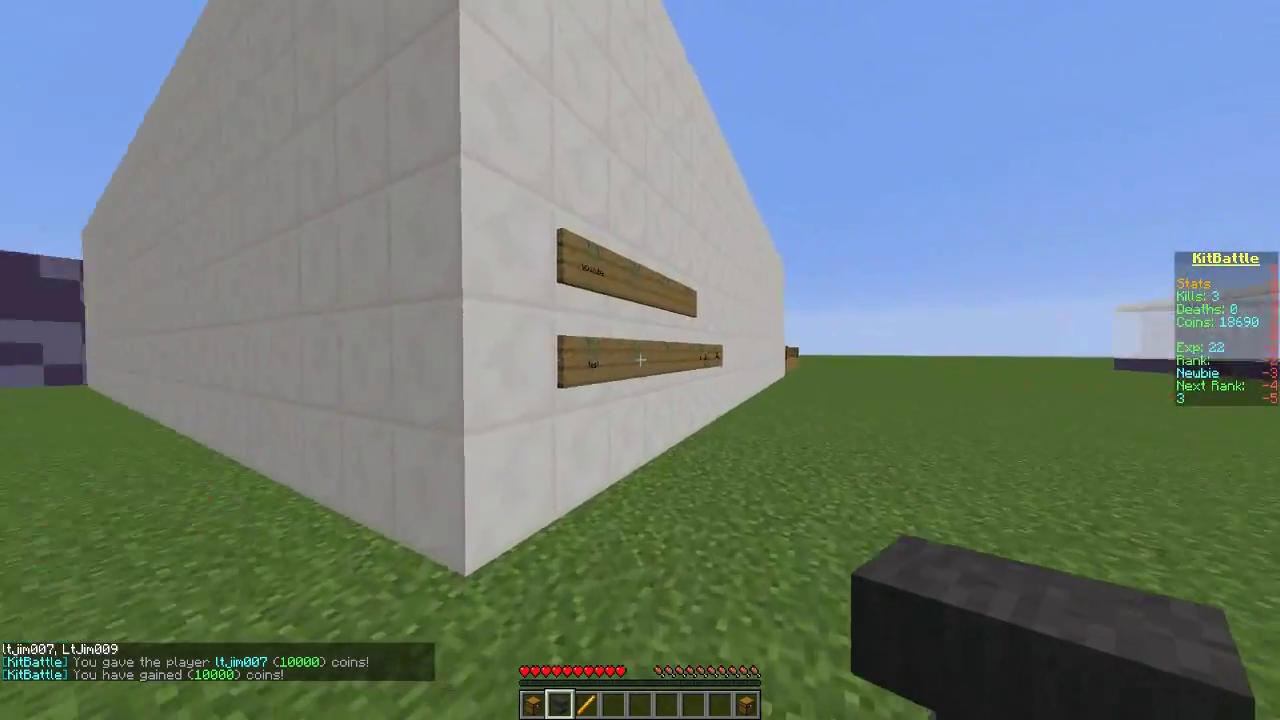
key("t")
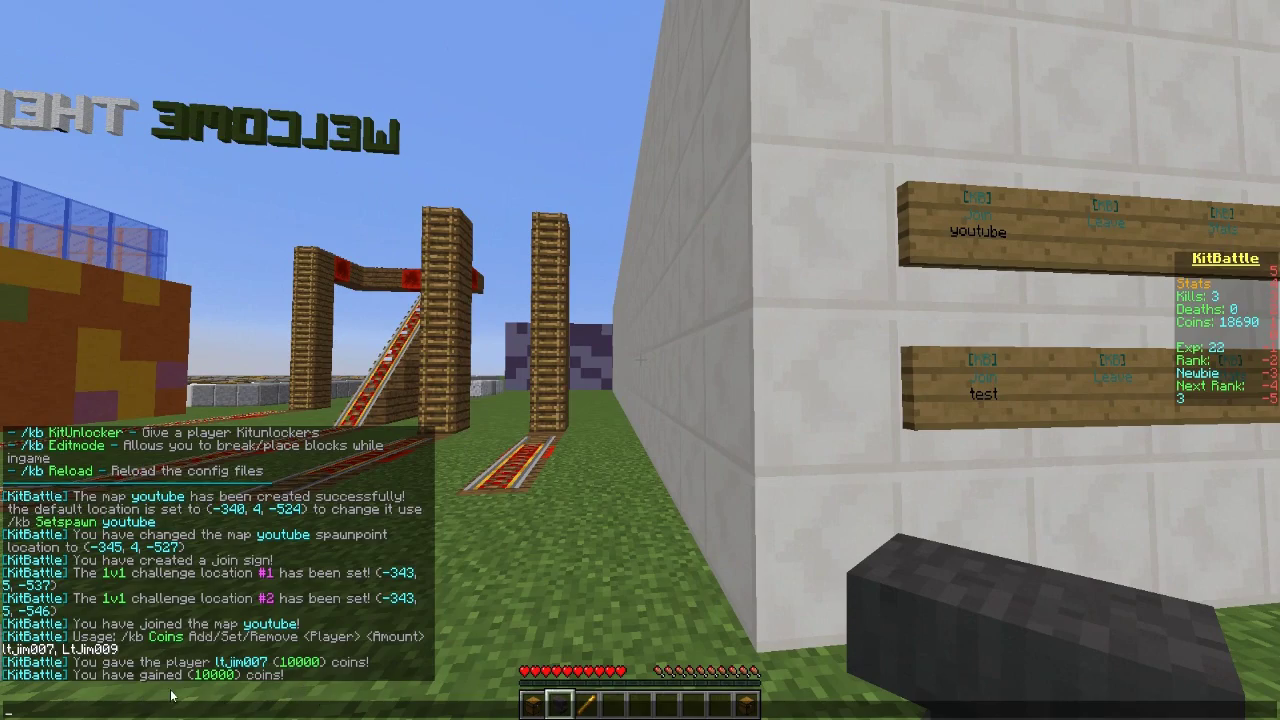
key("Escape")
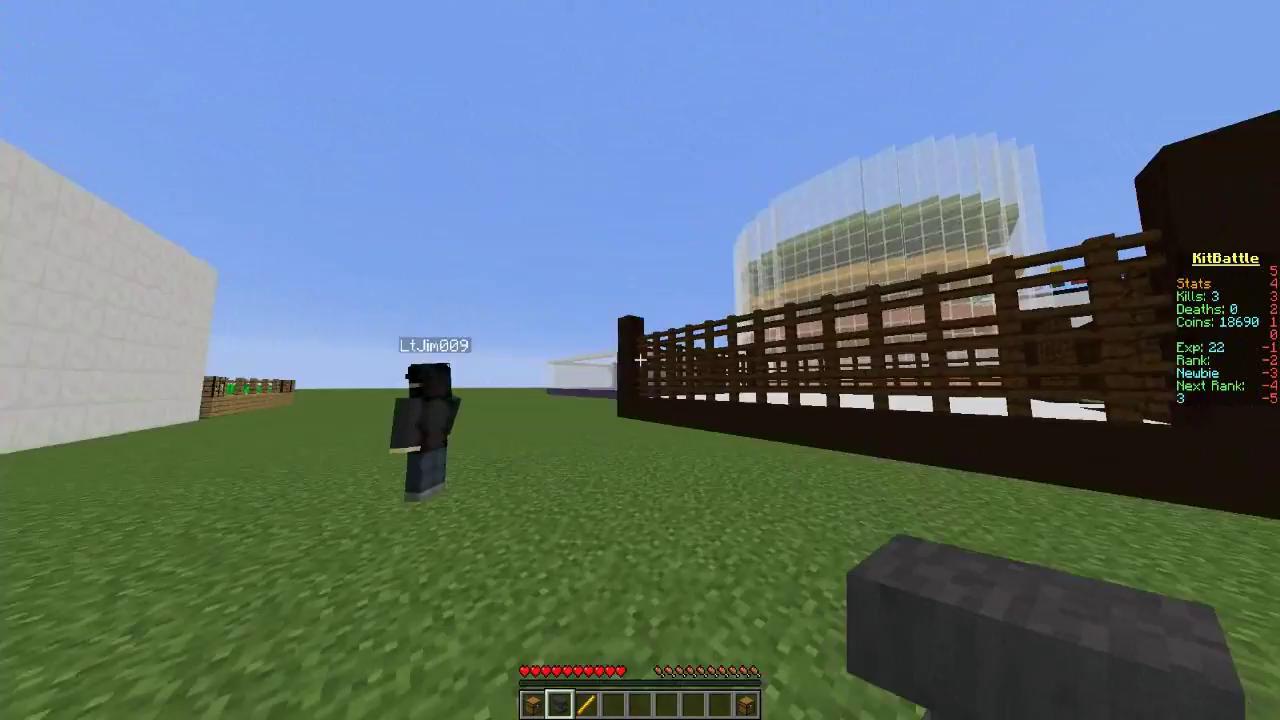
key("w")
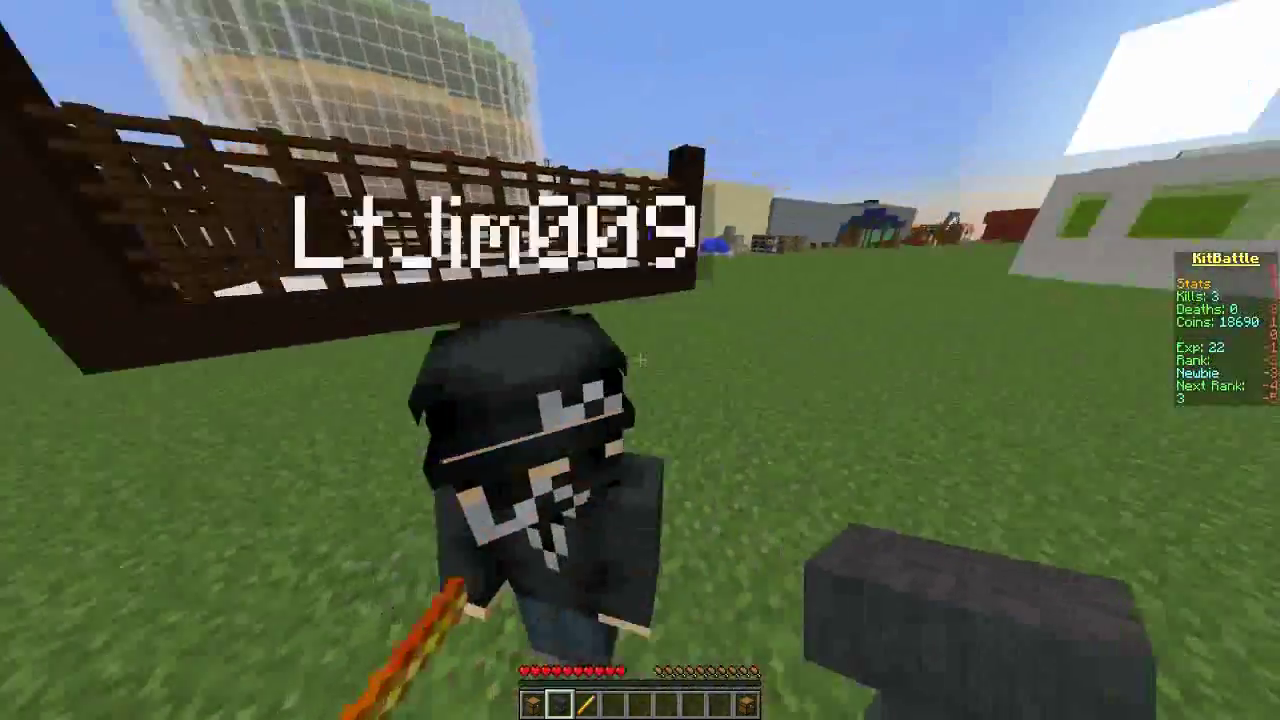
key("w")
View the owned kits in the Kit Selector while facing the sign wall.
scroll(640, 360, "up", 1)
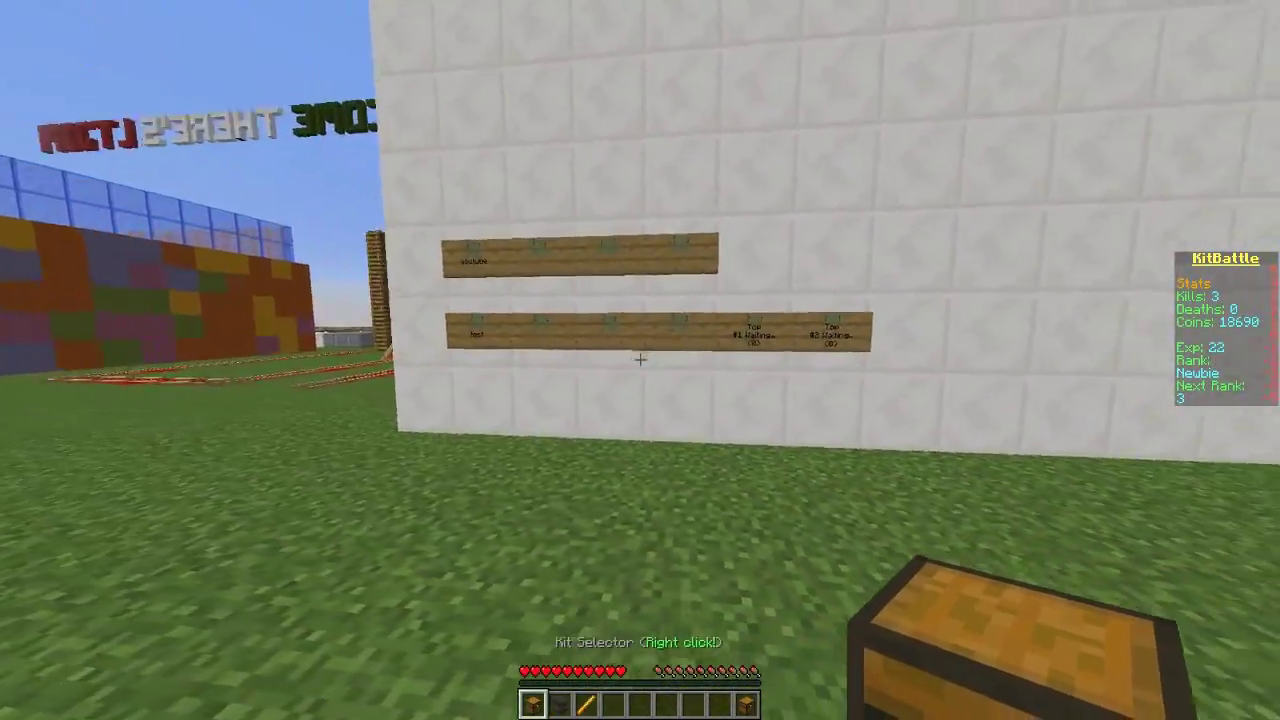
right_click(640, 359)
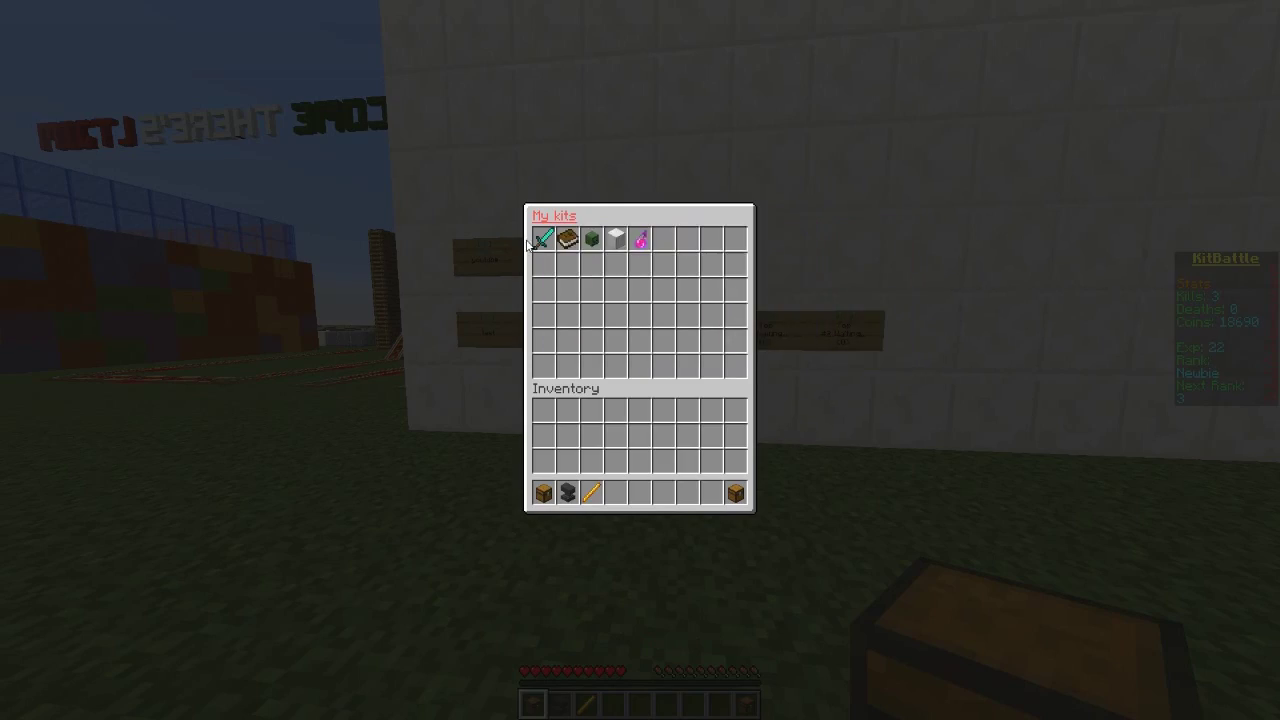
key("Escape")
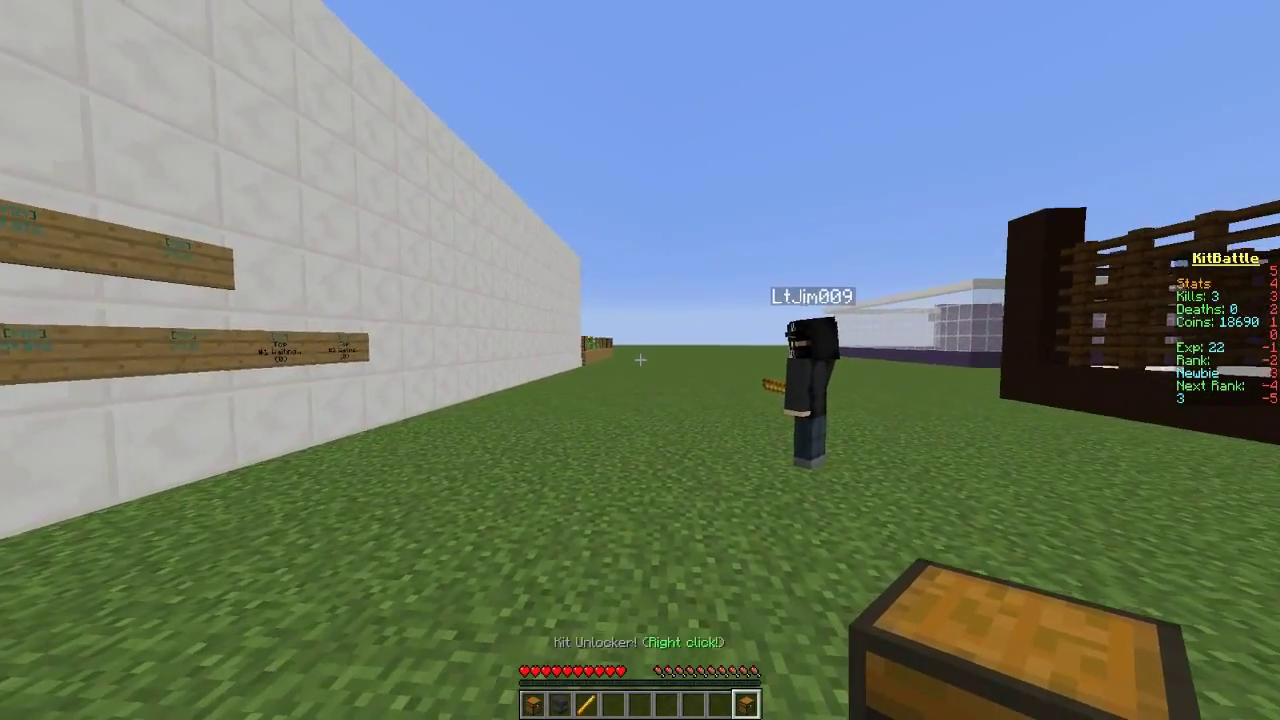
Use the Kit Unlocker to unlock a random kit, and switch back to the Kit Selector.
right_click(640, 359)
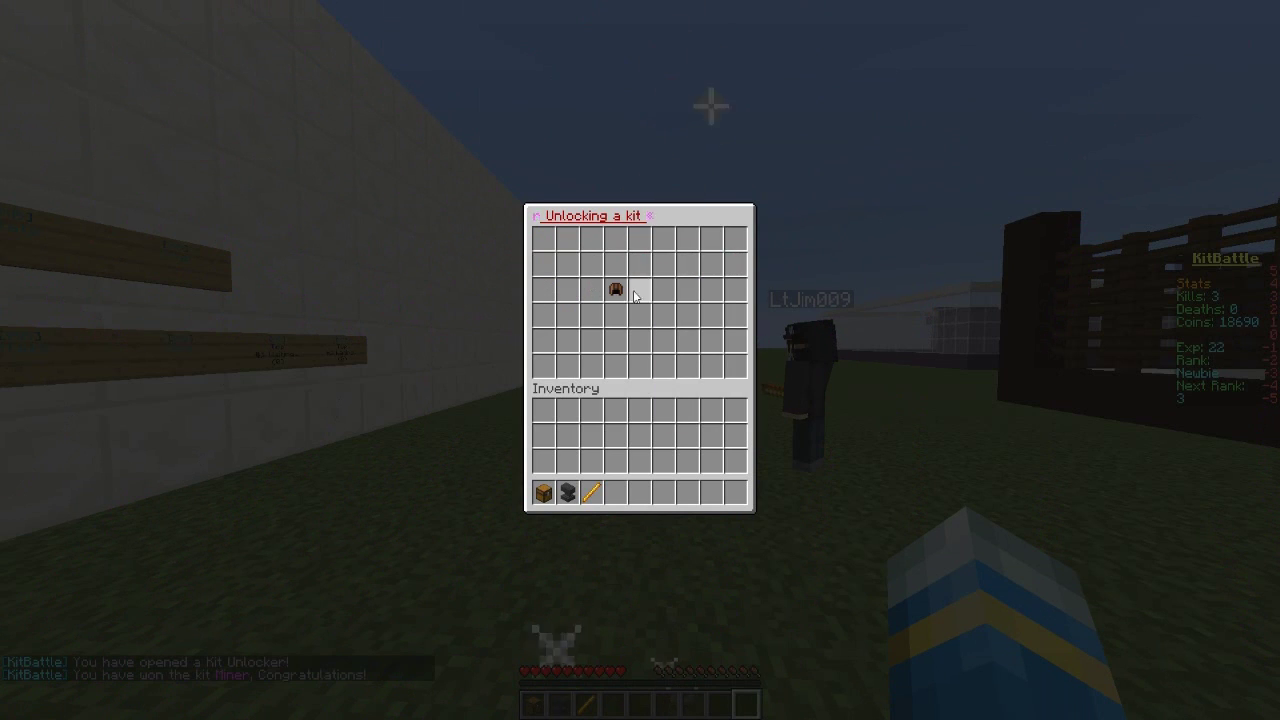
mouse_move(619, 291)
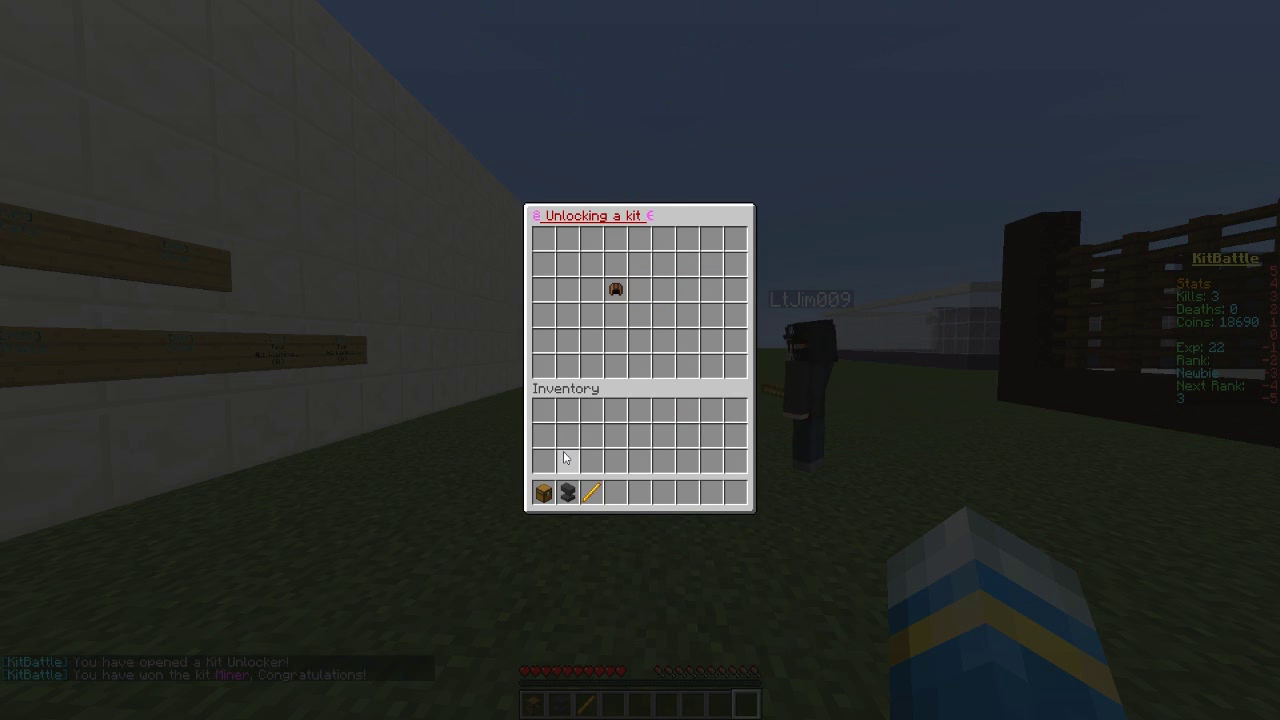
key("Escape")
key("1")
right_click(640, 360)
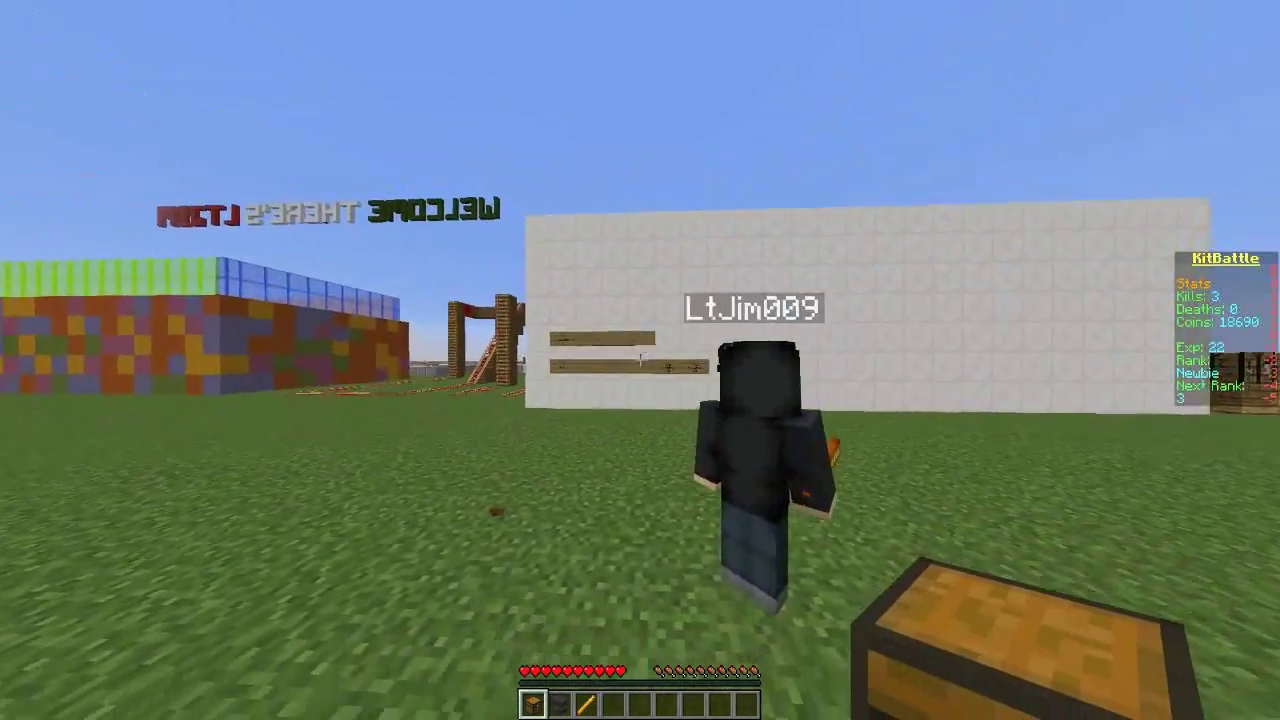
Go up to the sign wall with an empty hand and show the player statistics through the upper Stats sign.
key("3")
key("4")
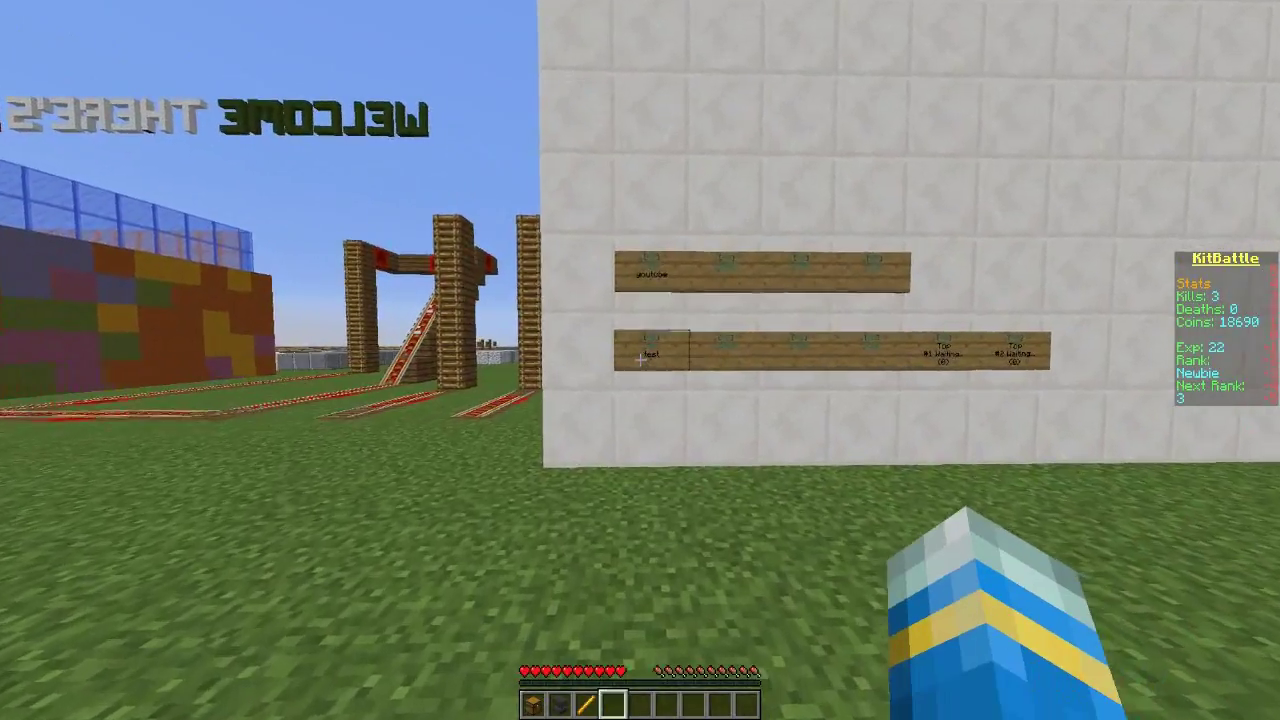
key("w")
key("w")
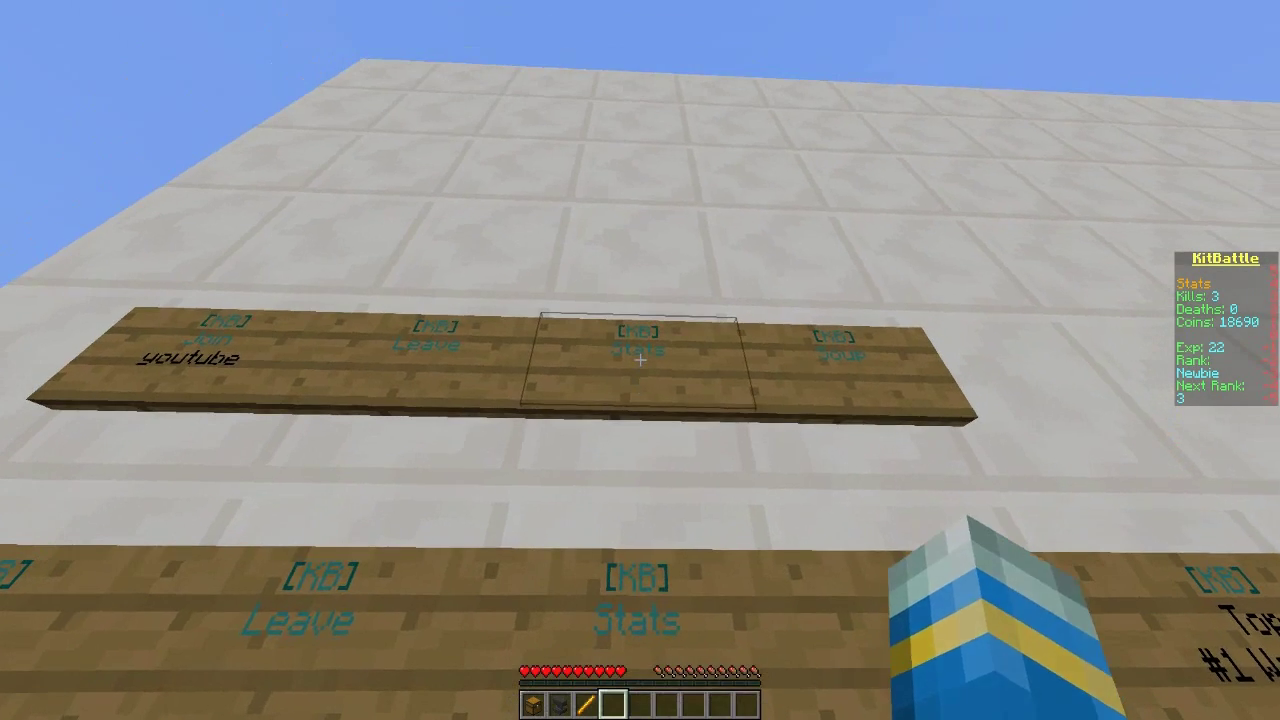
right_click(640, 360)
key("s")
key("t")
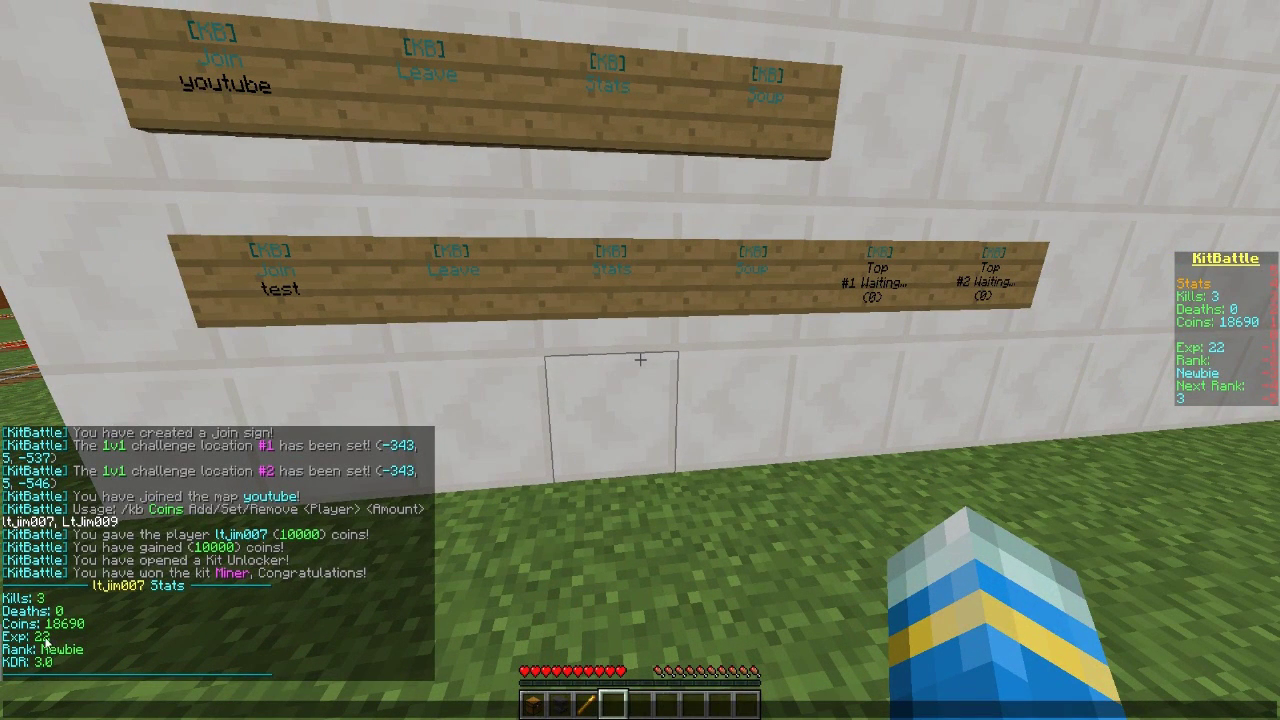
Inspect the two Top signs and take soups from a Soup sign to fill the free end of the hotbar.
key("w")
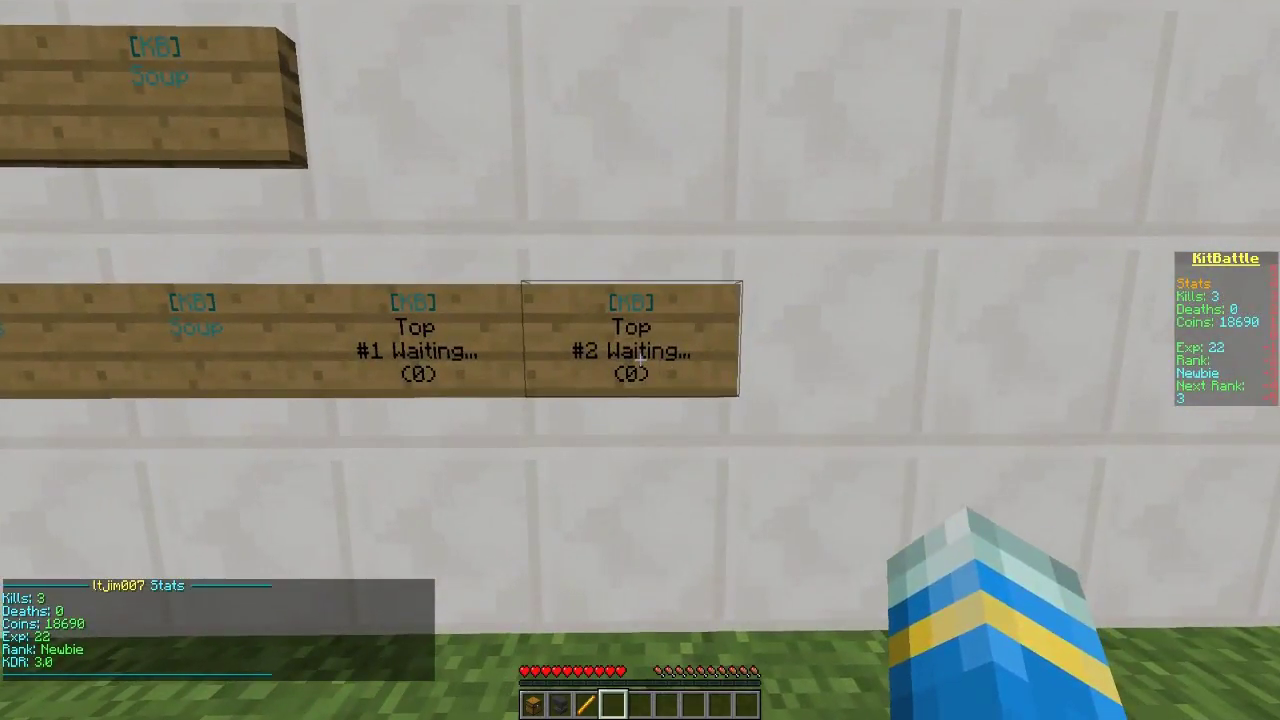
left_click(640, 360)
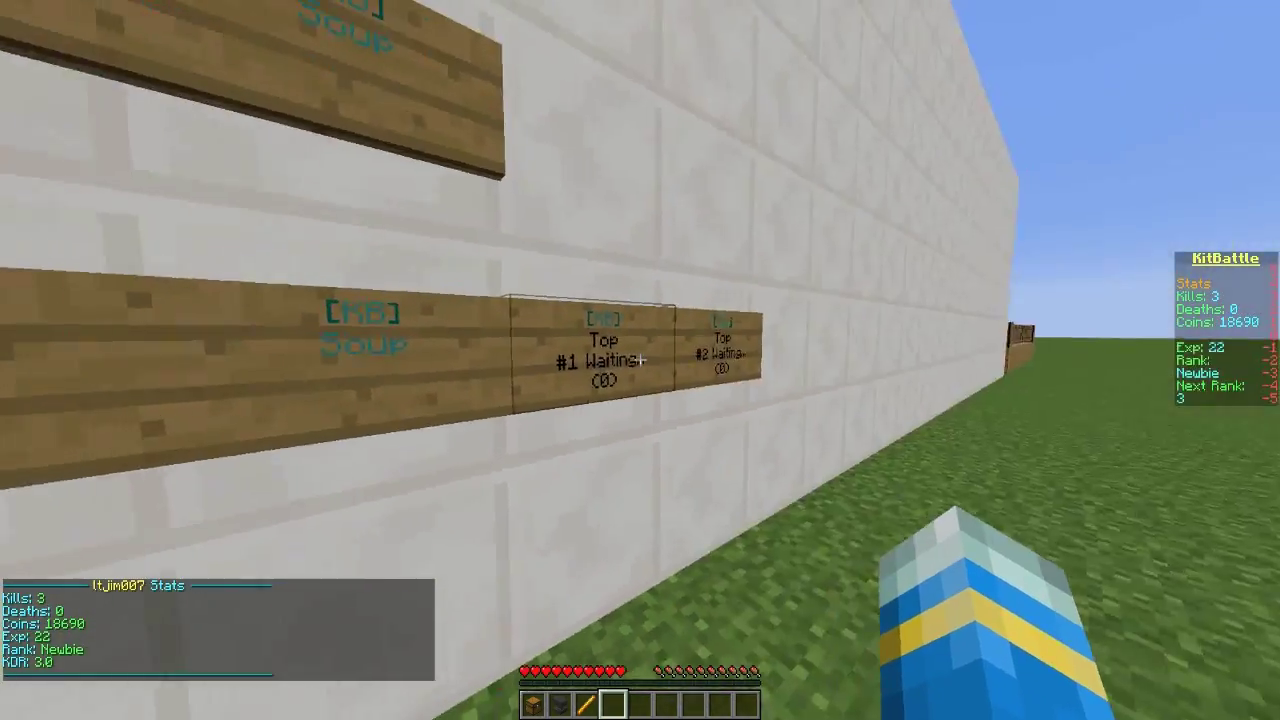
right_click(640, 360)
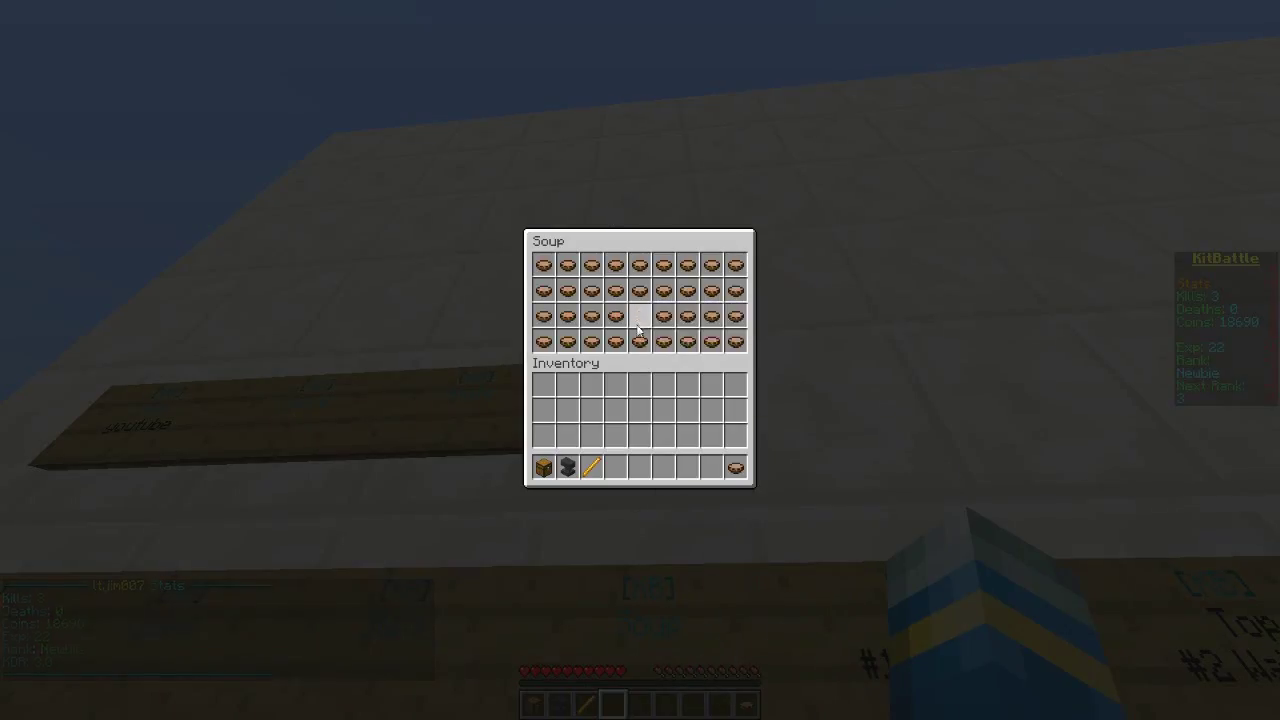
key("Escape")
Step back from the signs and review the owned kits, including Summoner, in the Kit Selector.
key("1")
key("s")
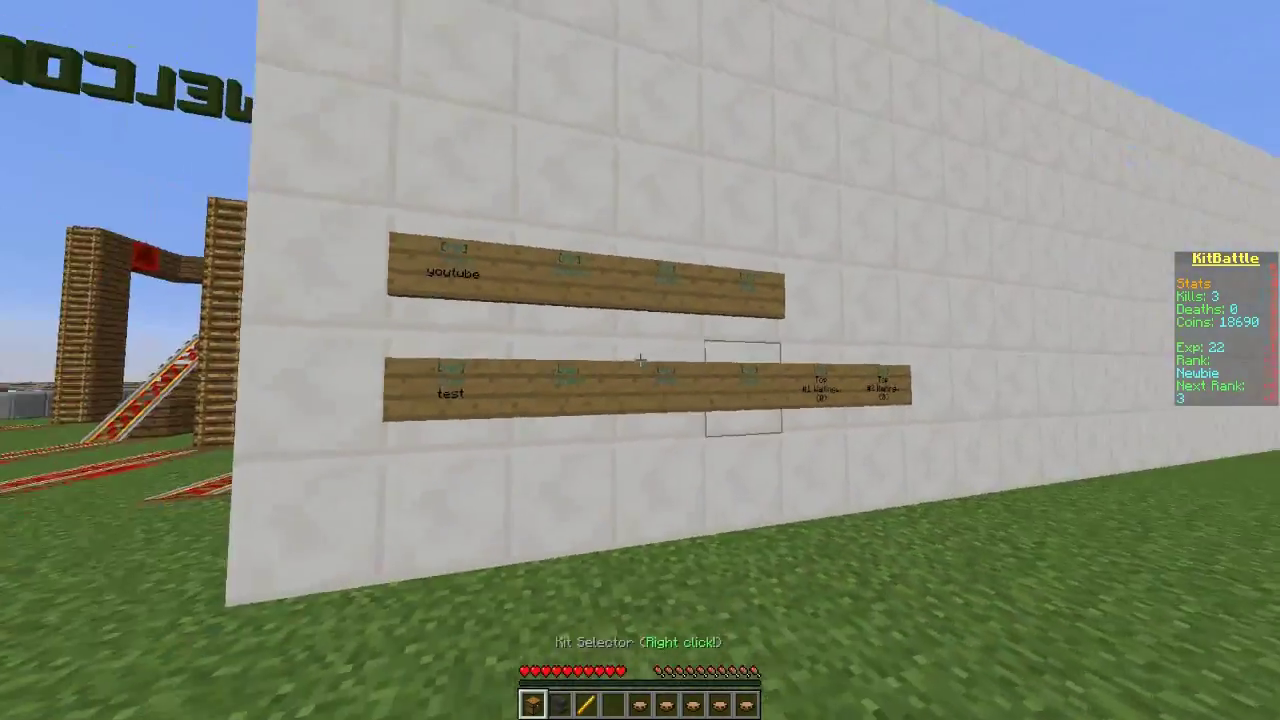
right_click(640, 360)
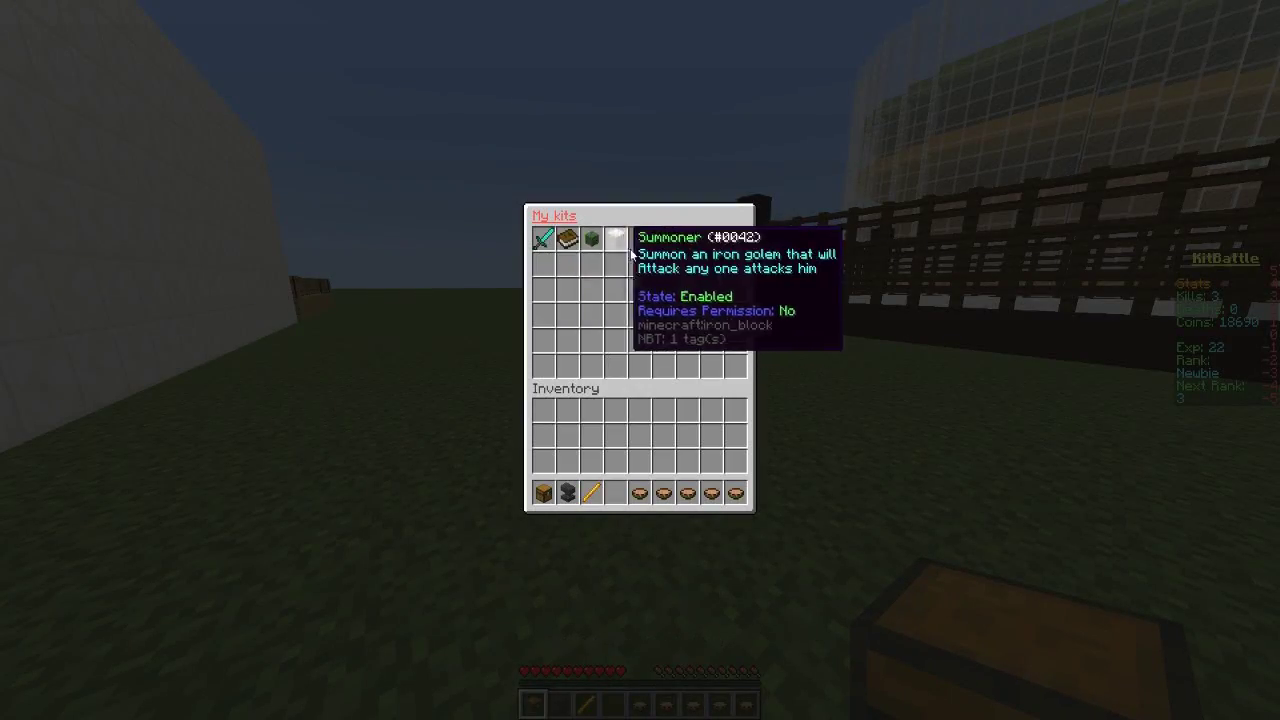
key("Escape")
Purchase the Viper kit for 600 coins from the shop and confirm the purchase.
key("2")
right_click(640, 360)
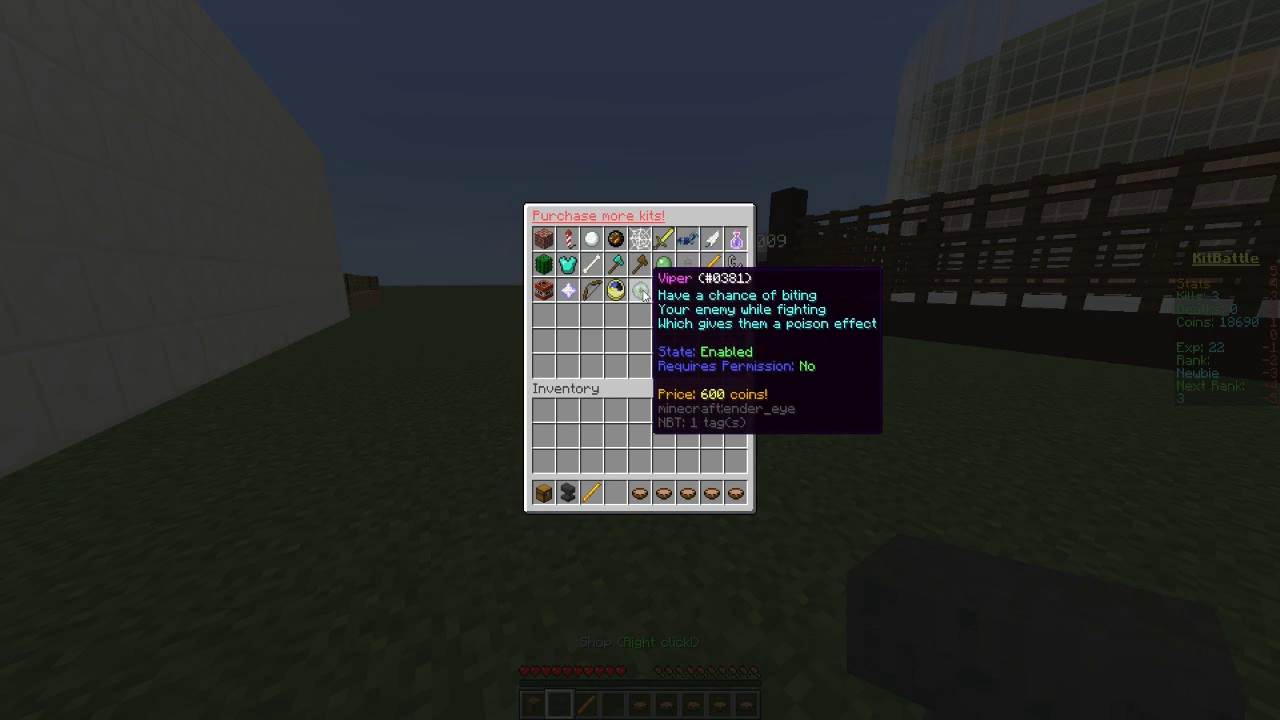
left_click(642, 291)
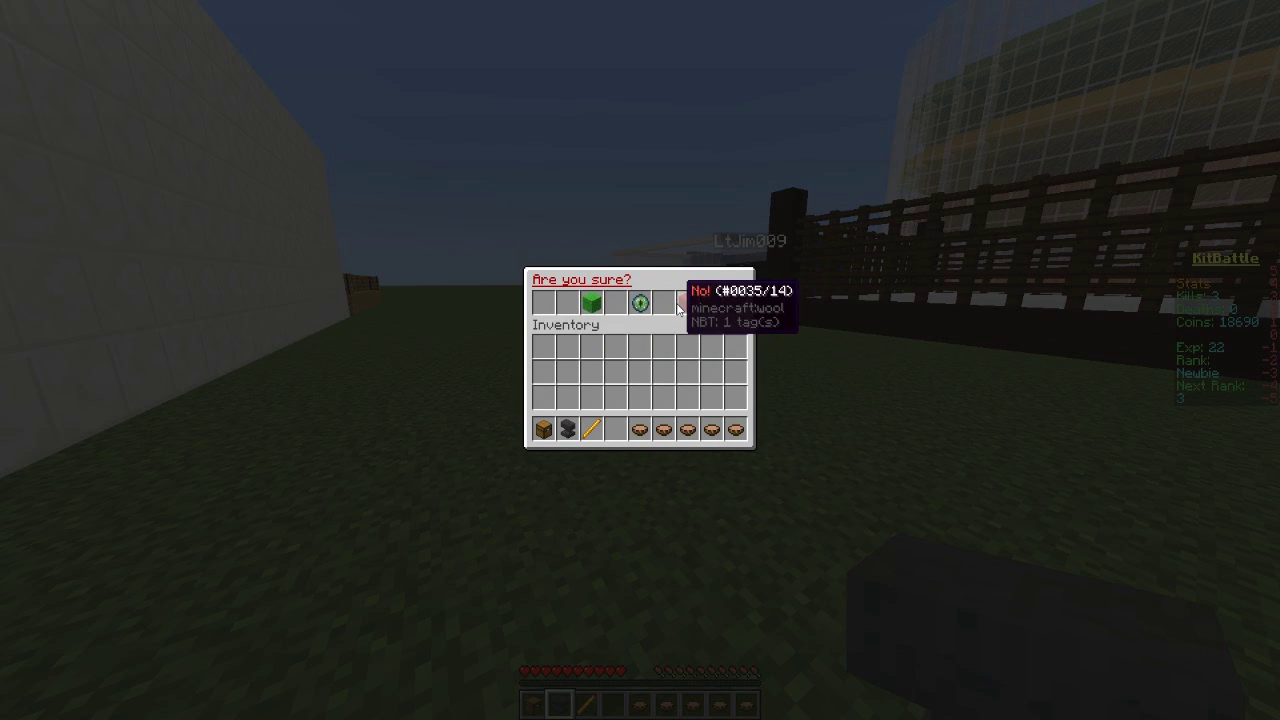
left_click(591, 302)
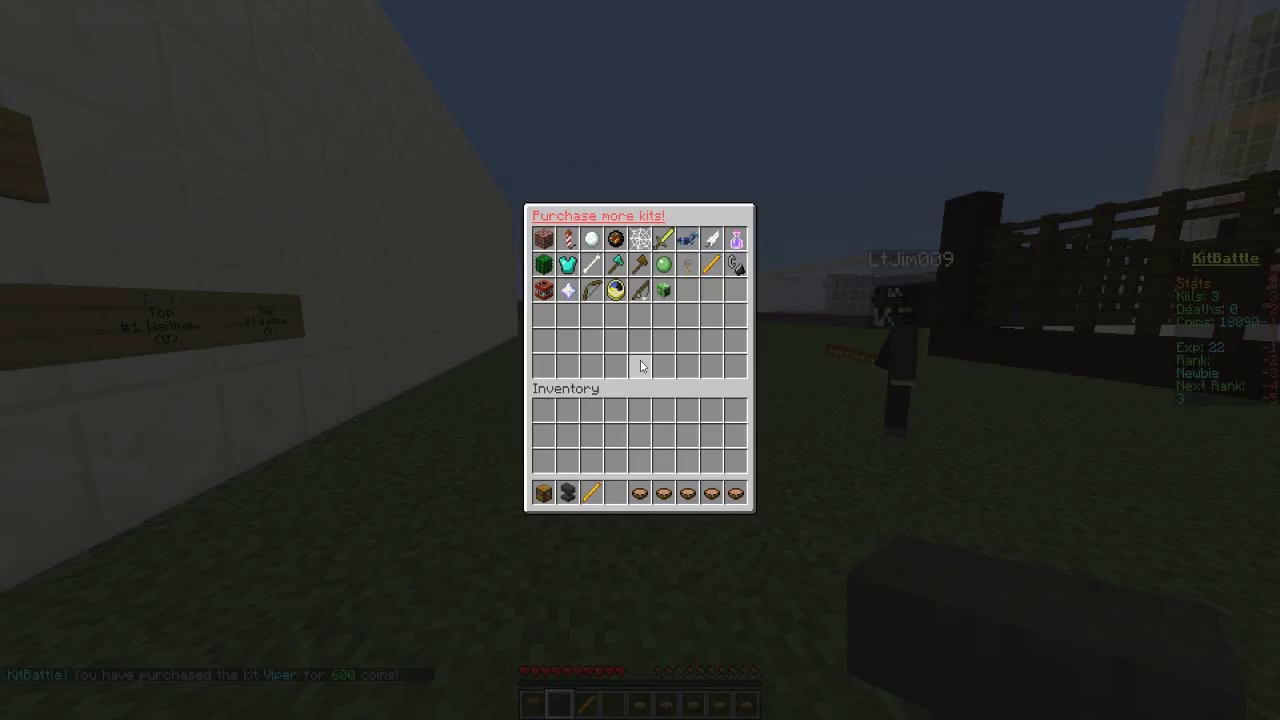
key("Escape")
Select the Viper kit in the Kit Selector and check its armor, sword and soups in the inventory.
right_click(640, 360)
key("Escape")
scroll(640, 360, "up", 1)
right_click(640, 360)
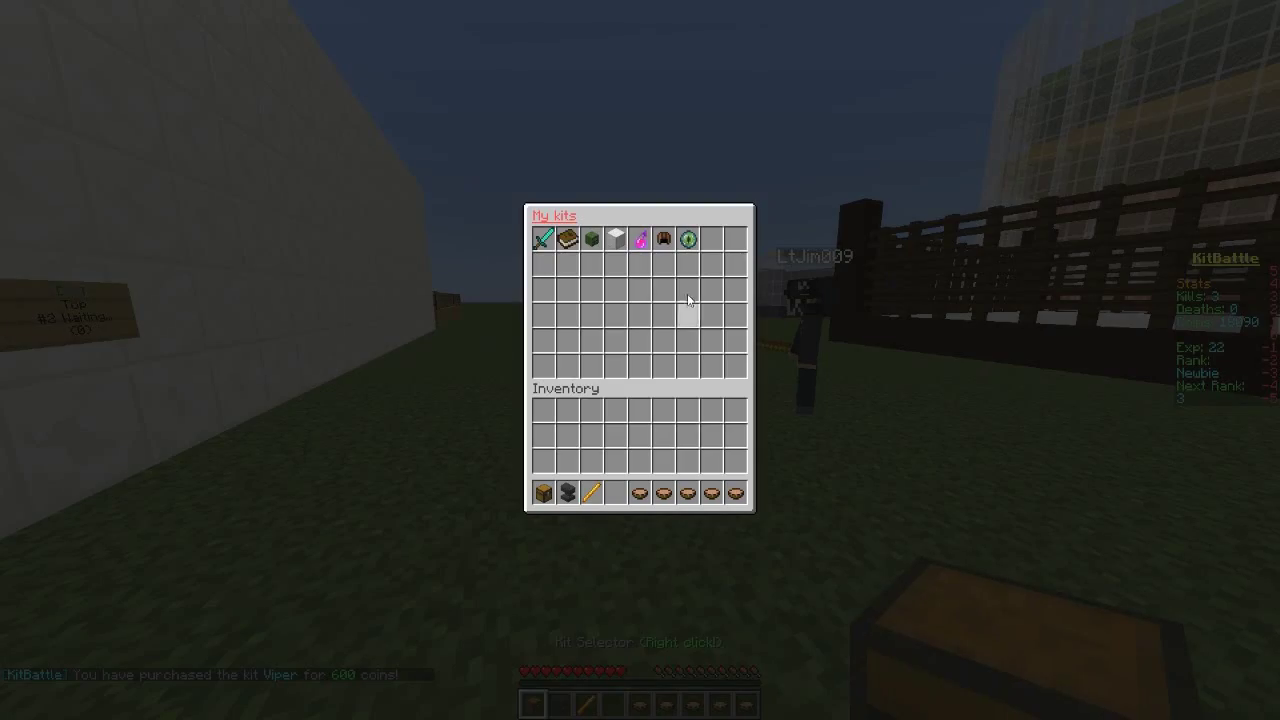
left_click(640, 238)
key("e")
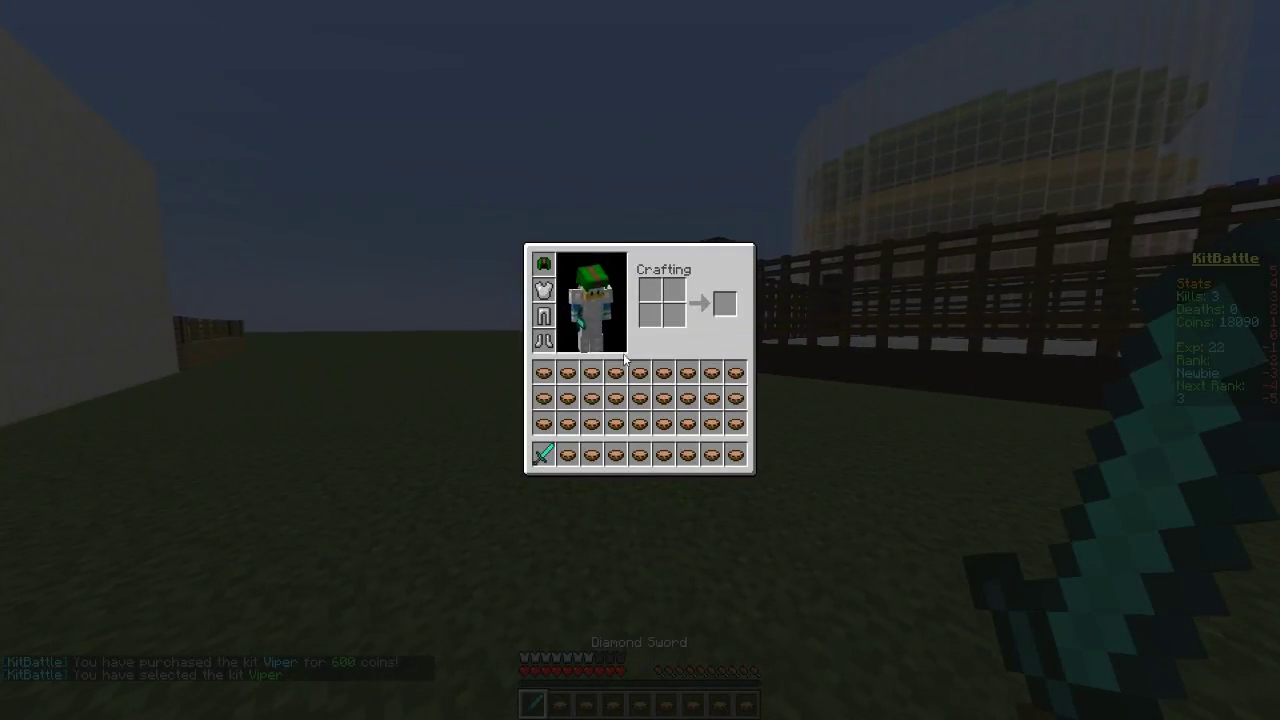
key("e")
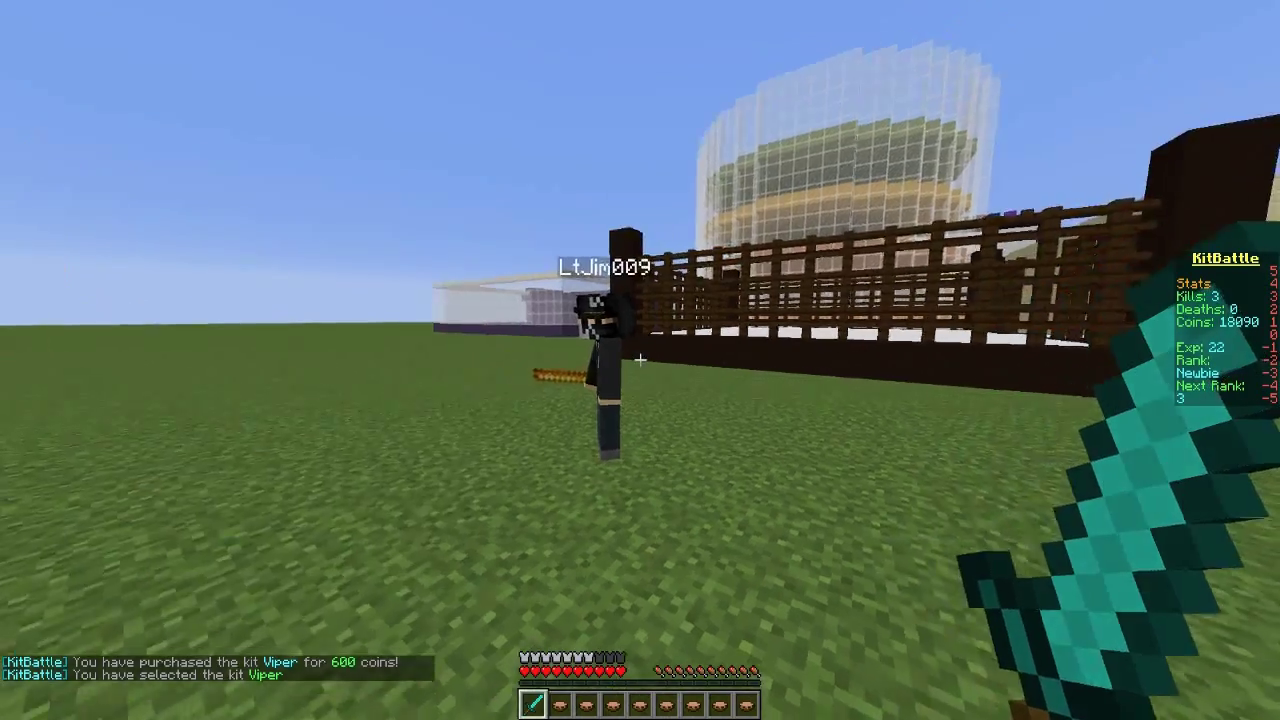
Approach the armored opponent beside the fenced arena and kill them with the Viper kit's diamond sword.
key("w")
key("t")
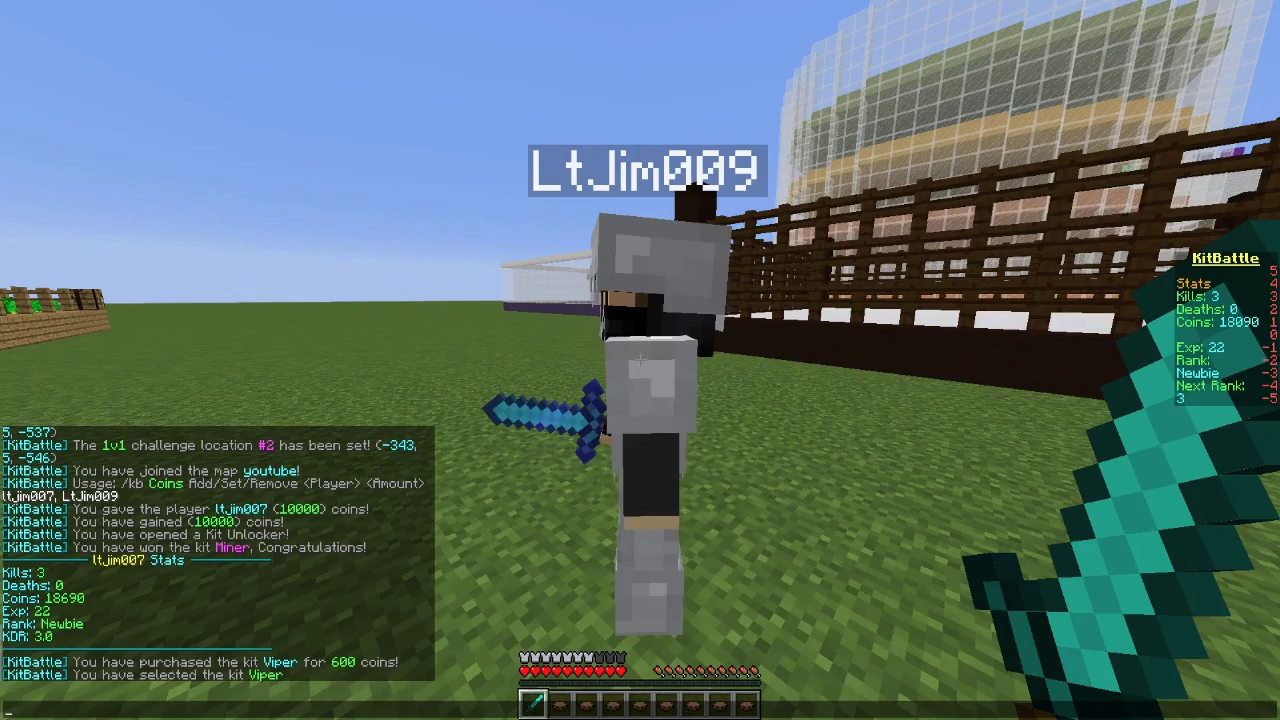
key("Escape")
key("w")
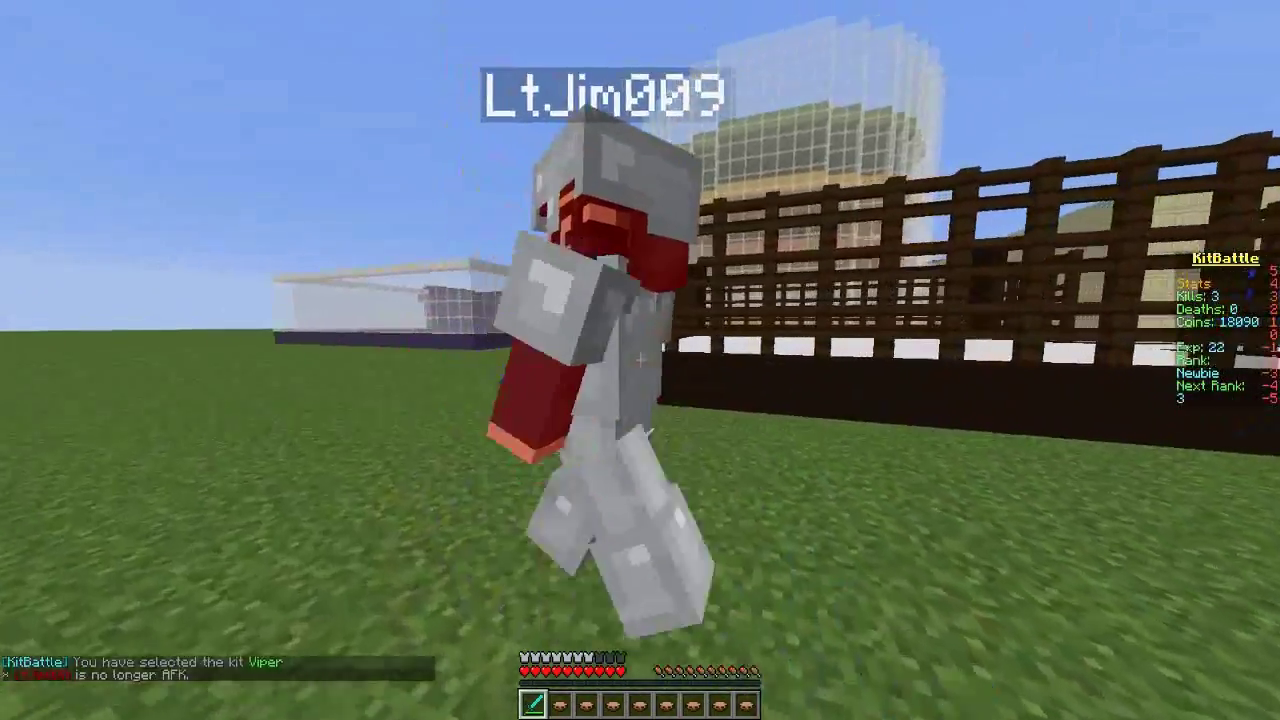
key("w")
left_click(640, 360)
left_click(640, 360)
left_click(640, 360)
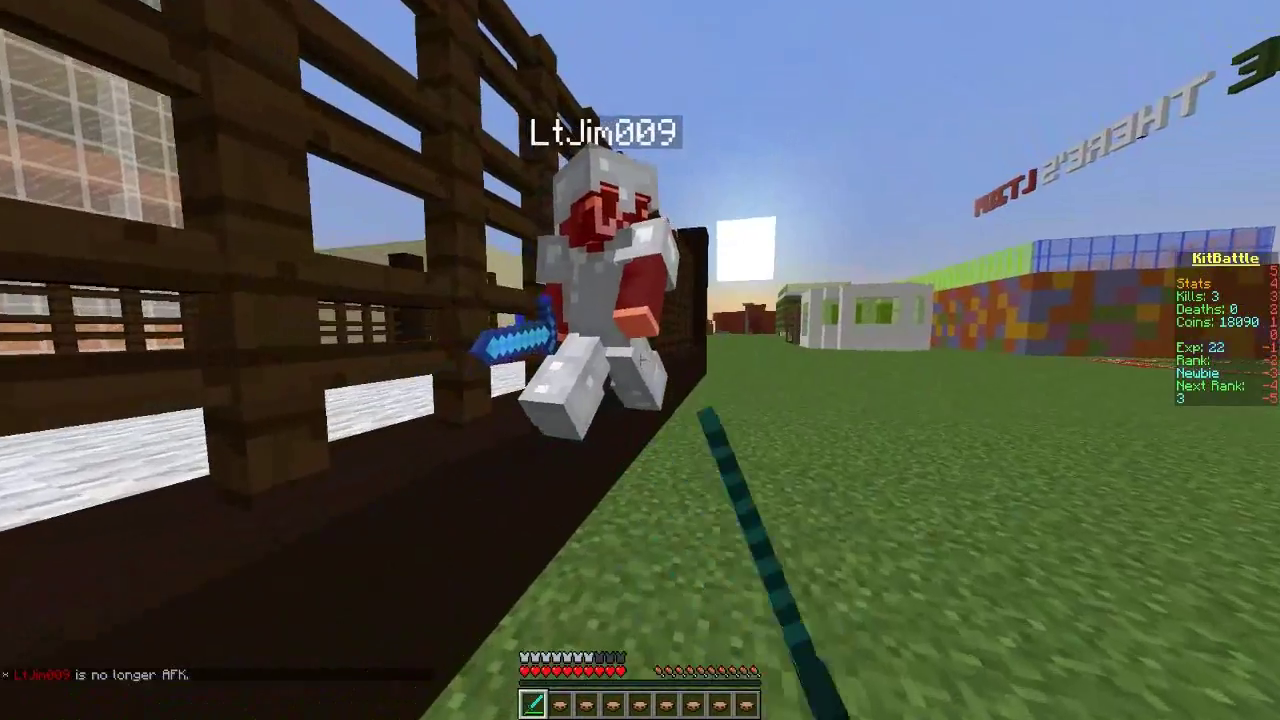
left_click(640, 360)
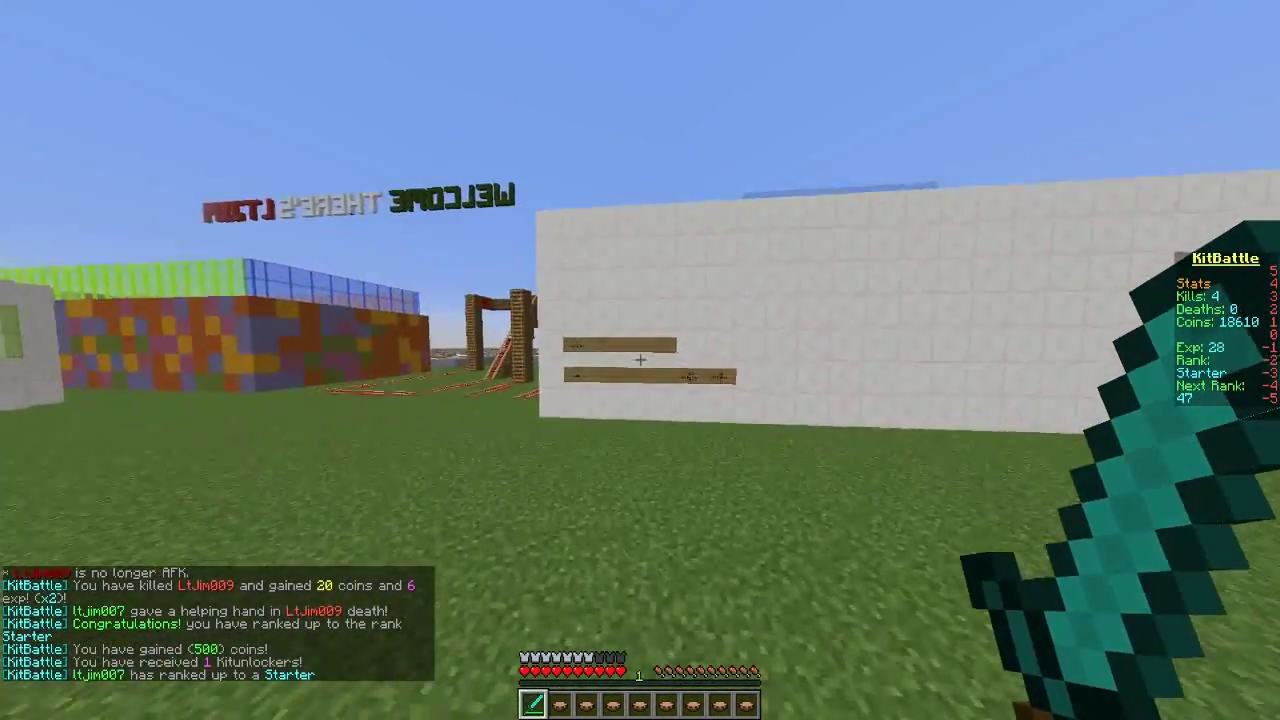
Go to the sign wall, leave the game through the Leave sign and rejoin the youtube map through its Join sign.
key("w")
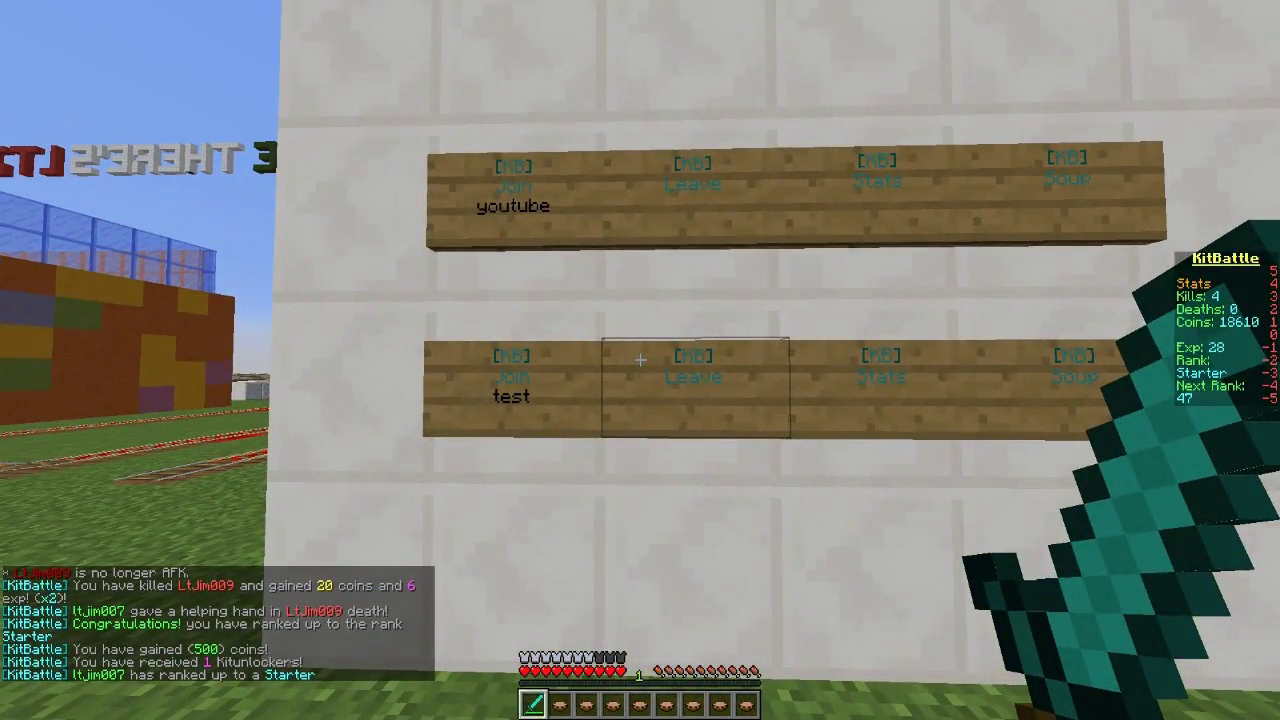
right_click(640, 360)
right_click(640, 360)
key("w")
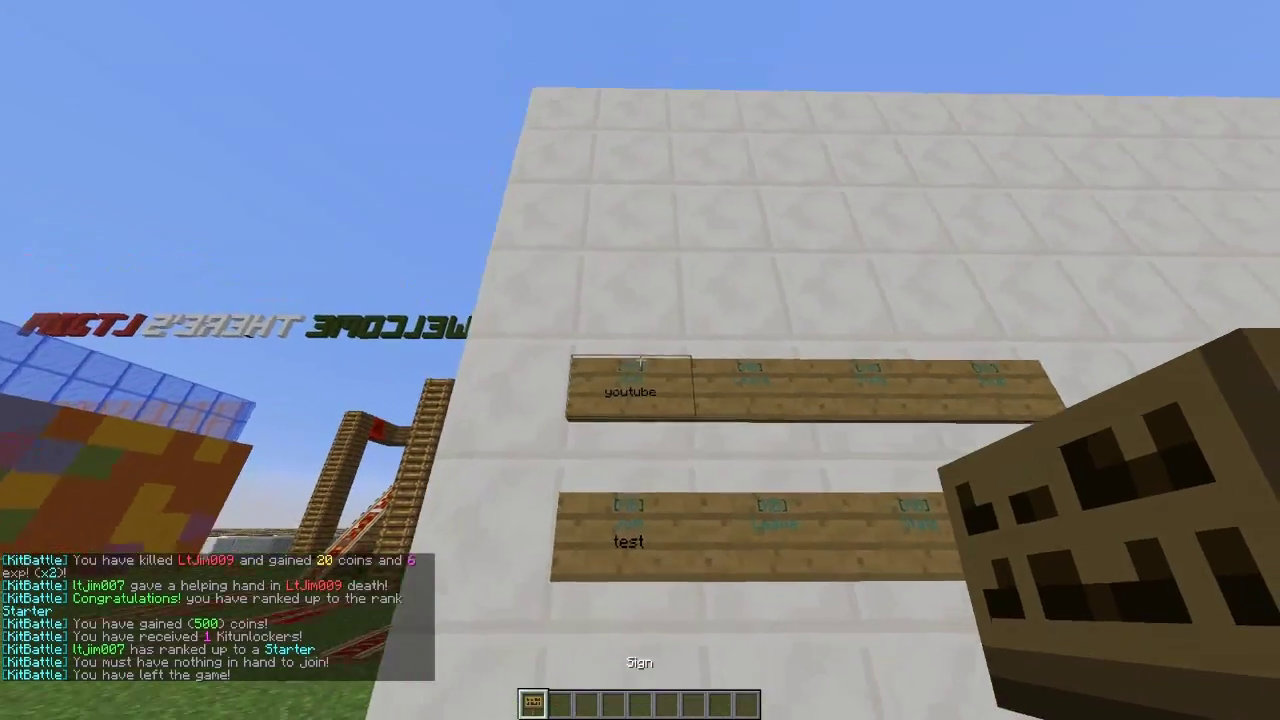
right_click(640, 360)
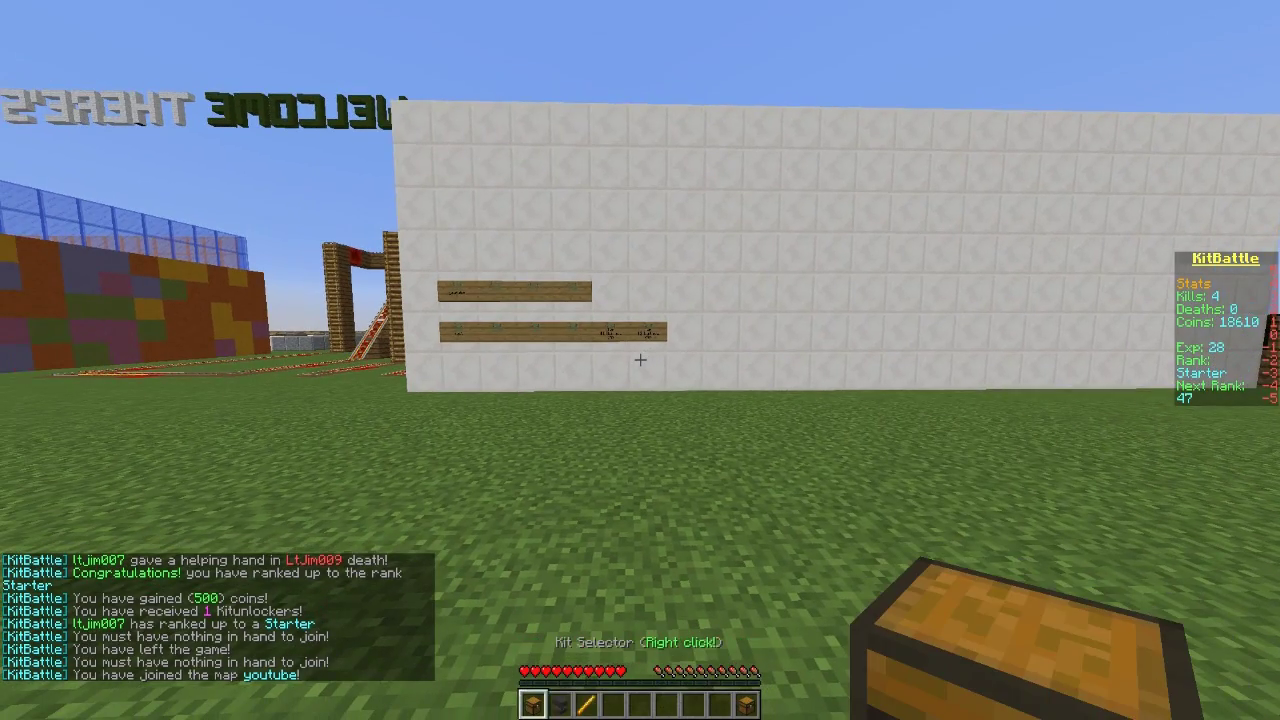
Choose the Phantom kit in the Kit Selector and hold its Fly ability book.
right_click(640, 360)
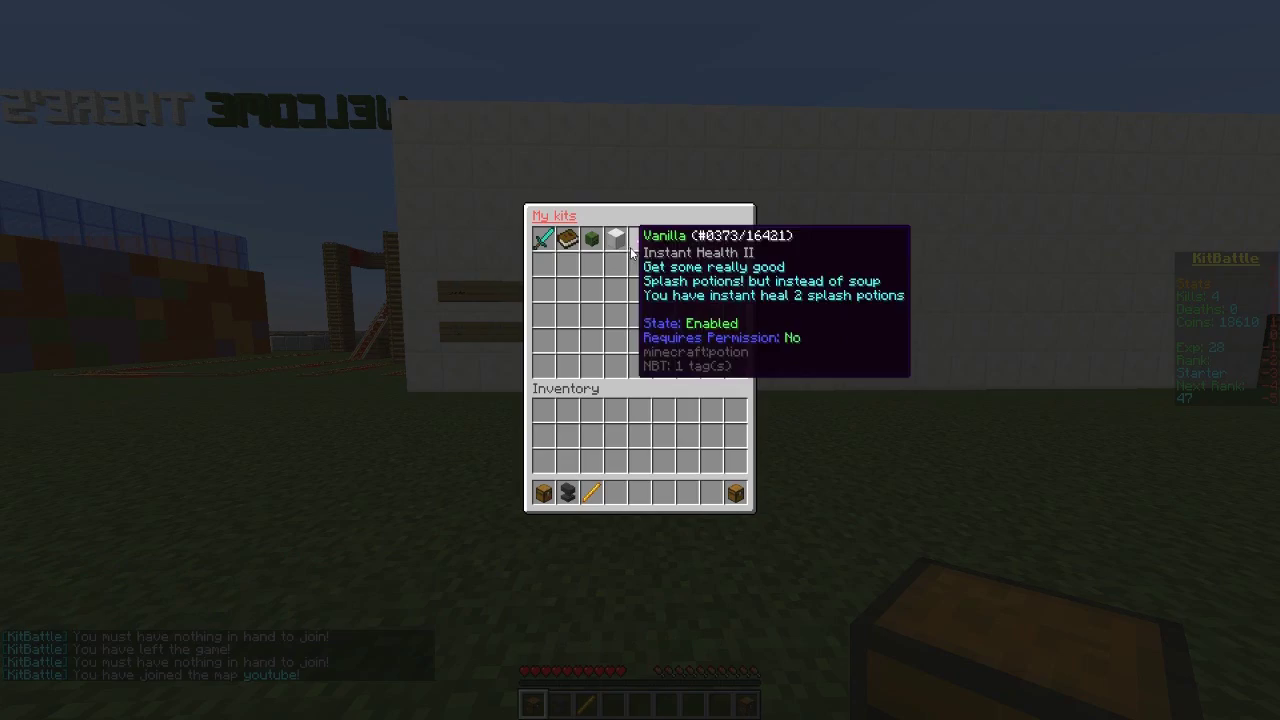
left_click(567, 239)
key("2")
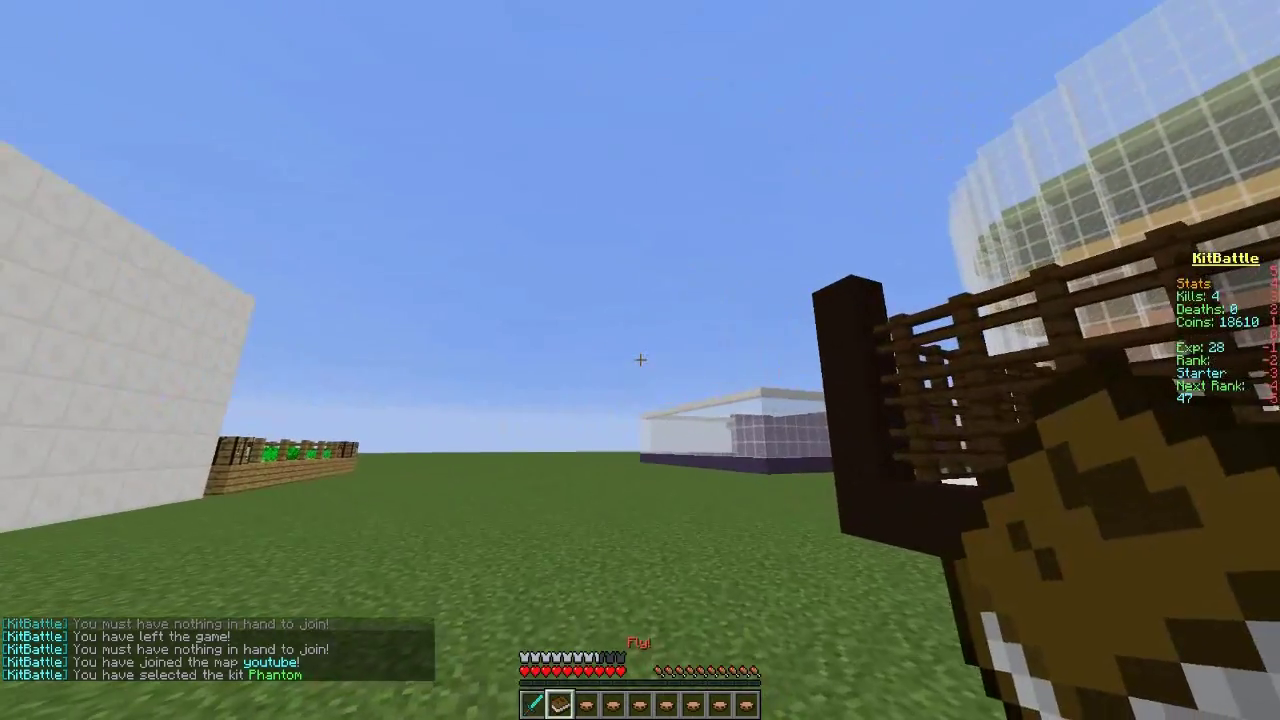
Activate the Phantom kit's Fly ability, try to trigger it again during its cooldown, and fly toward the other player.
right_click(640, 360)
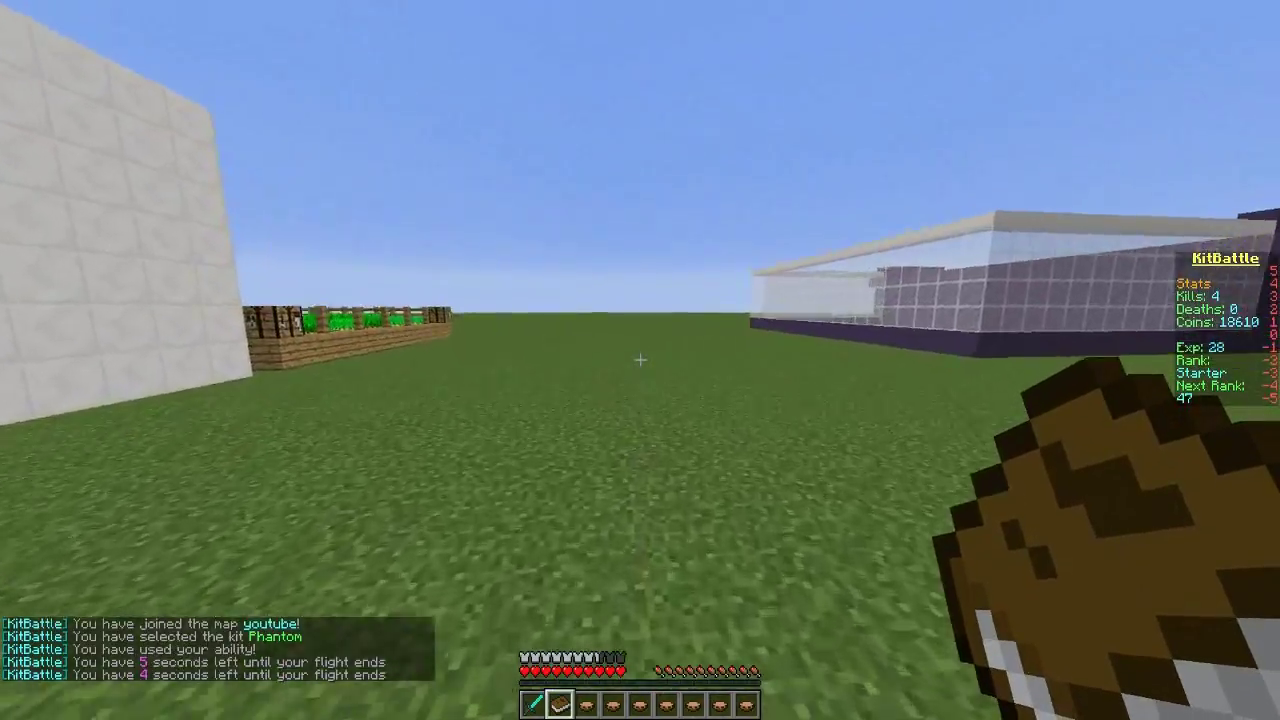
right_click(640, 360)
right_click(640, 360)
right_click(640, 360)
key("space")
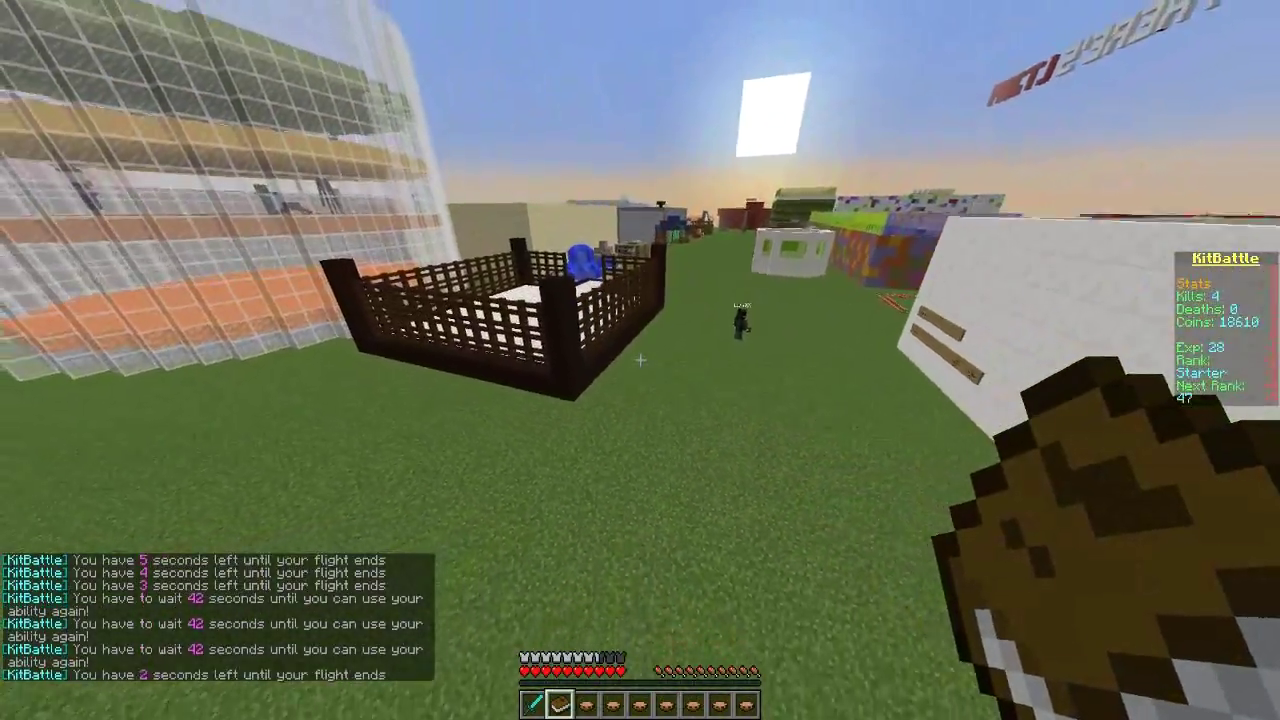
key("w")
key("w")
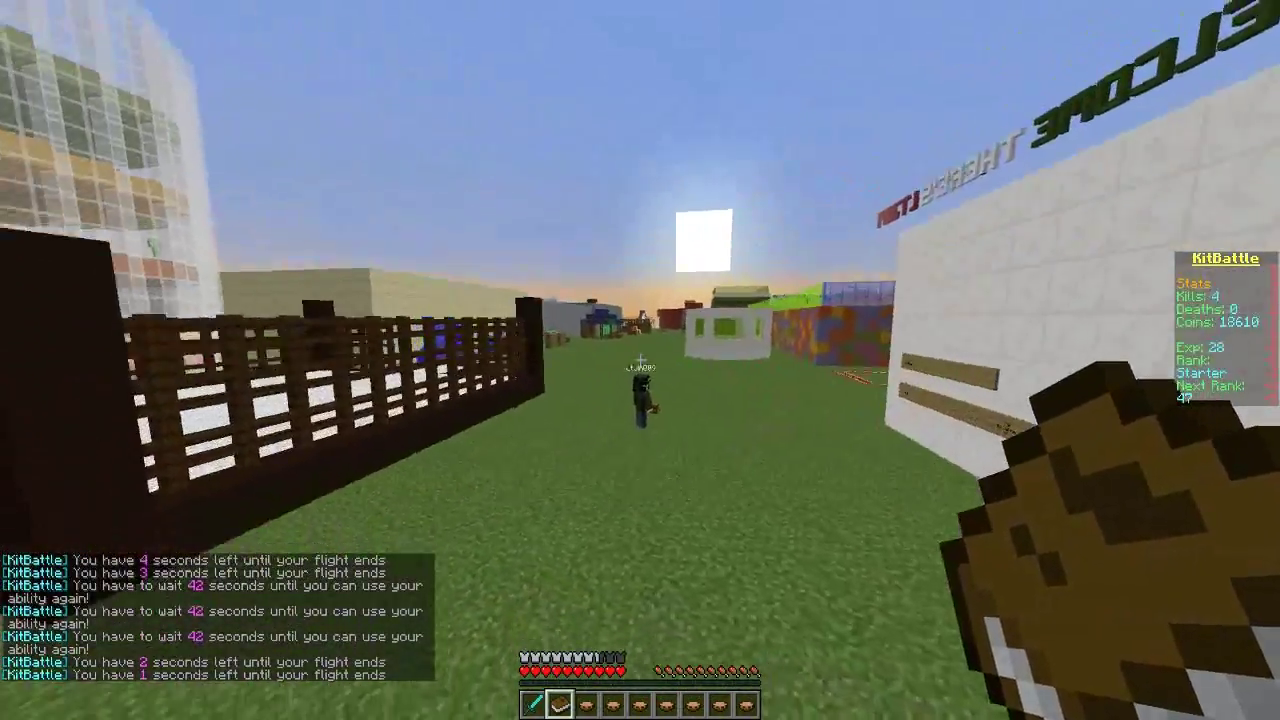
Restore health with a mushroom soup, and use the wall signs to leave the game and rejoin the youtube map.
key("1")
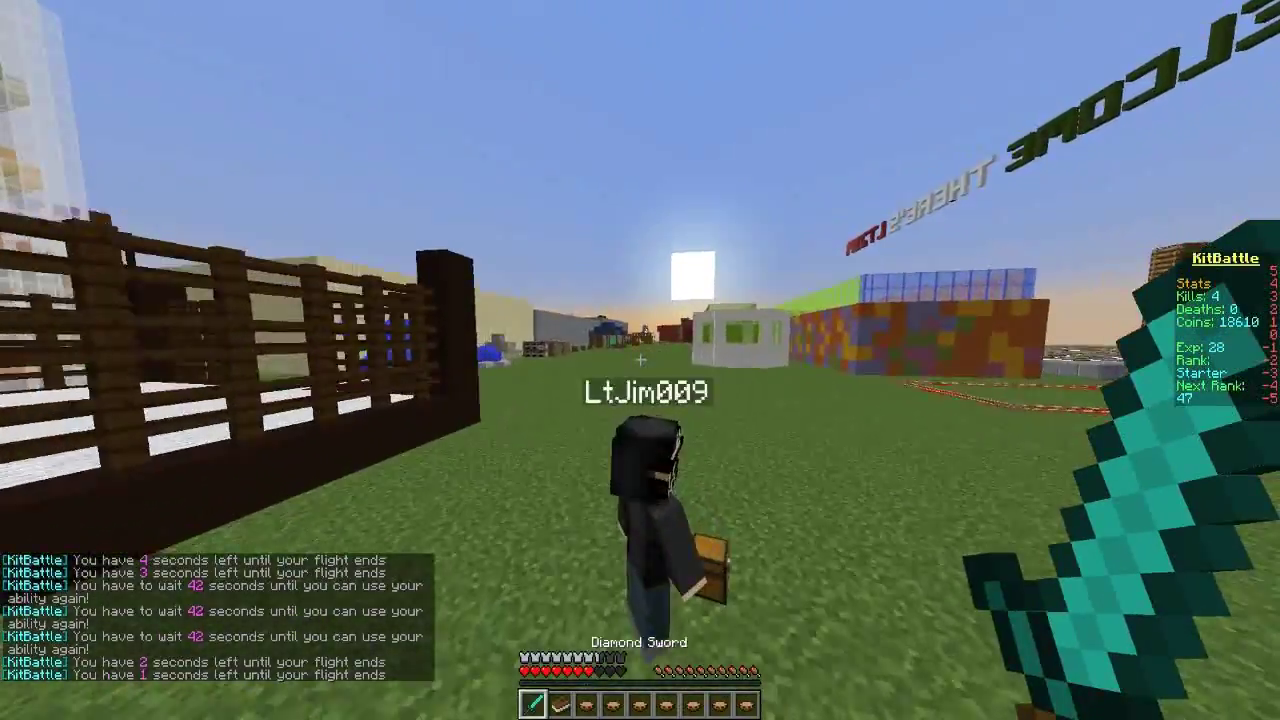
key("4")
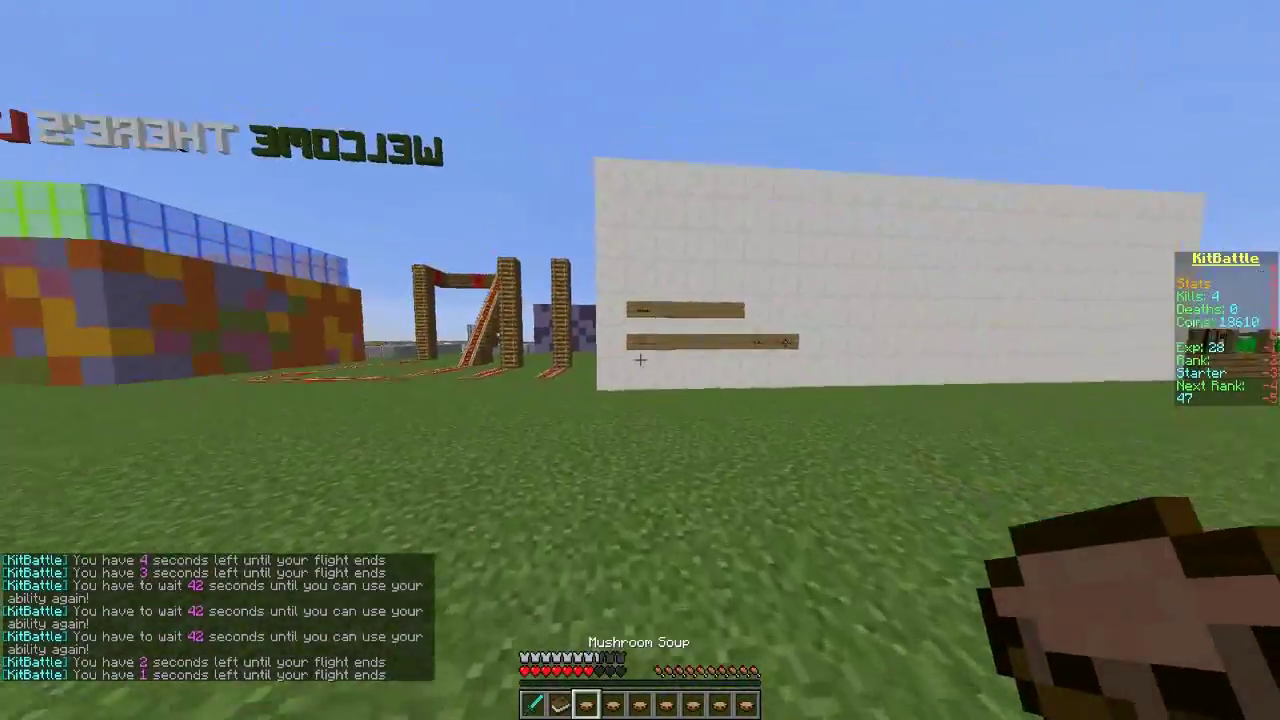
key("w")
right_click(640, 360)
scroll(640, 360, "down", 1)
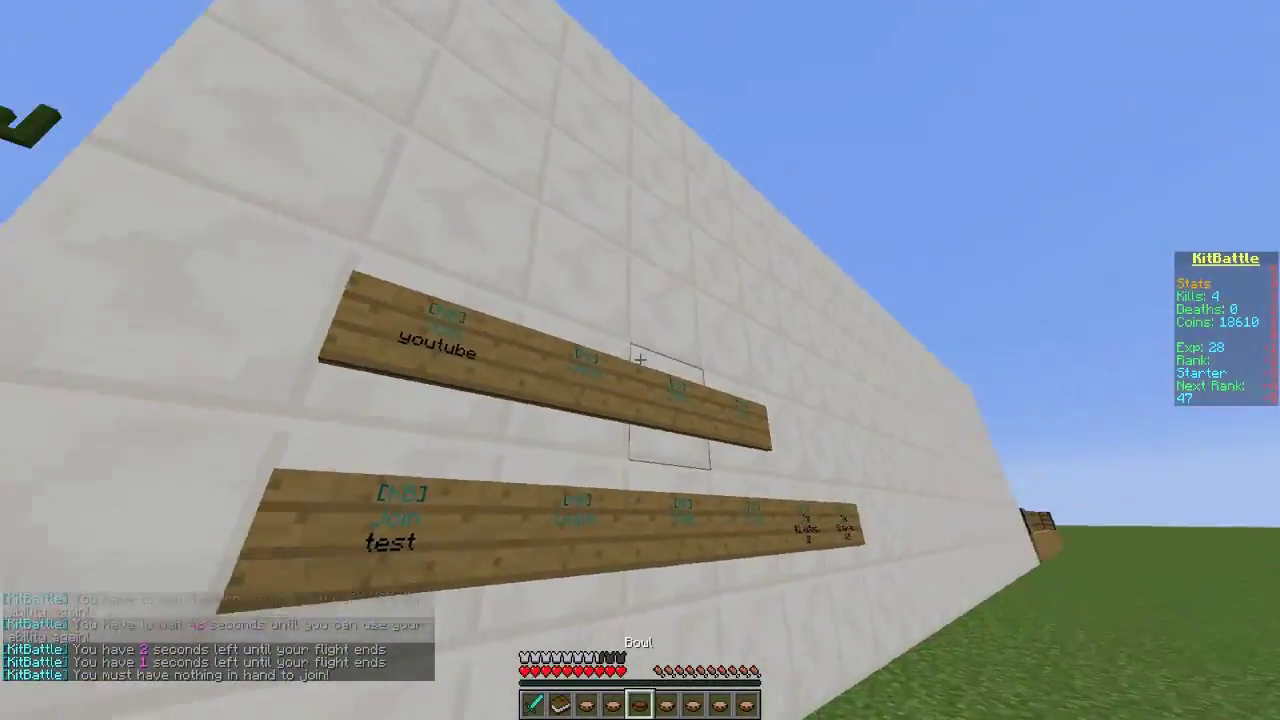
right_click(640, 360)
right_click(640, 360)
Challenge the other player to a 1v1 match with the challenge rod and ready the sword in the fenced arena.
key("3")
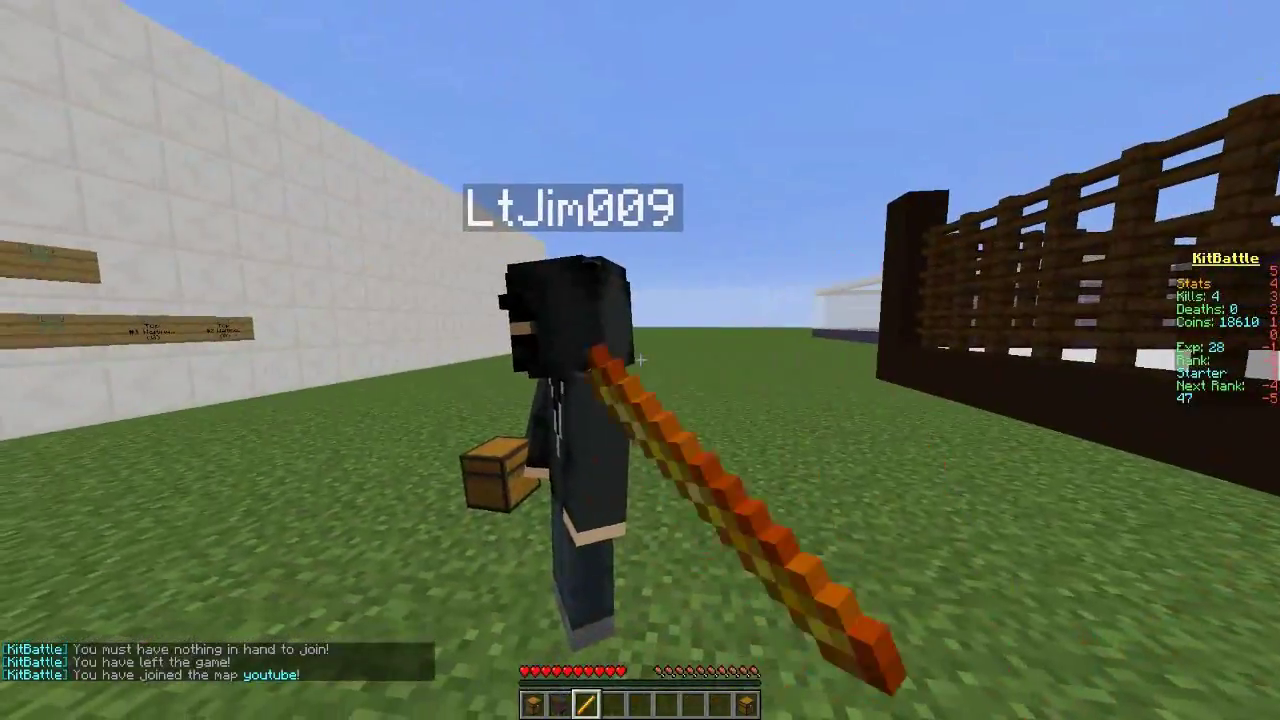
key("t")
key("Escape")
right_click(640, 360)
key("t")
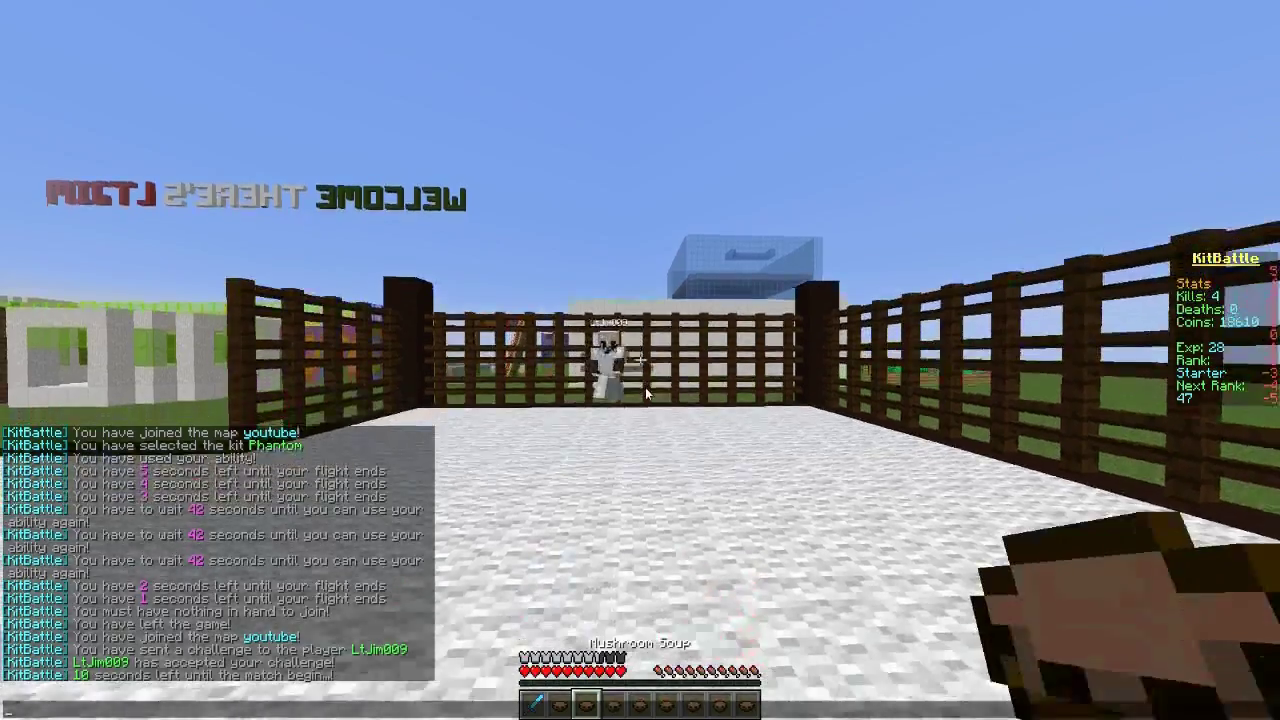
key("Escape")
key("1")
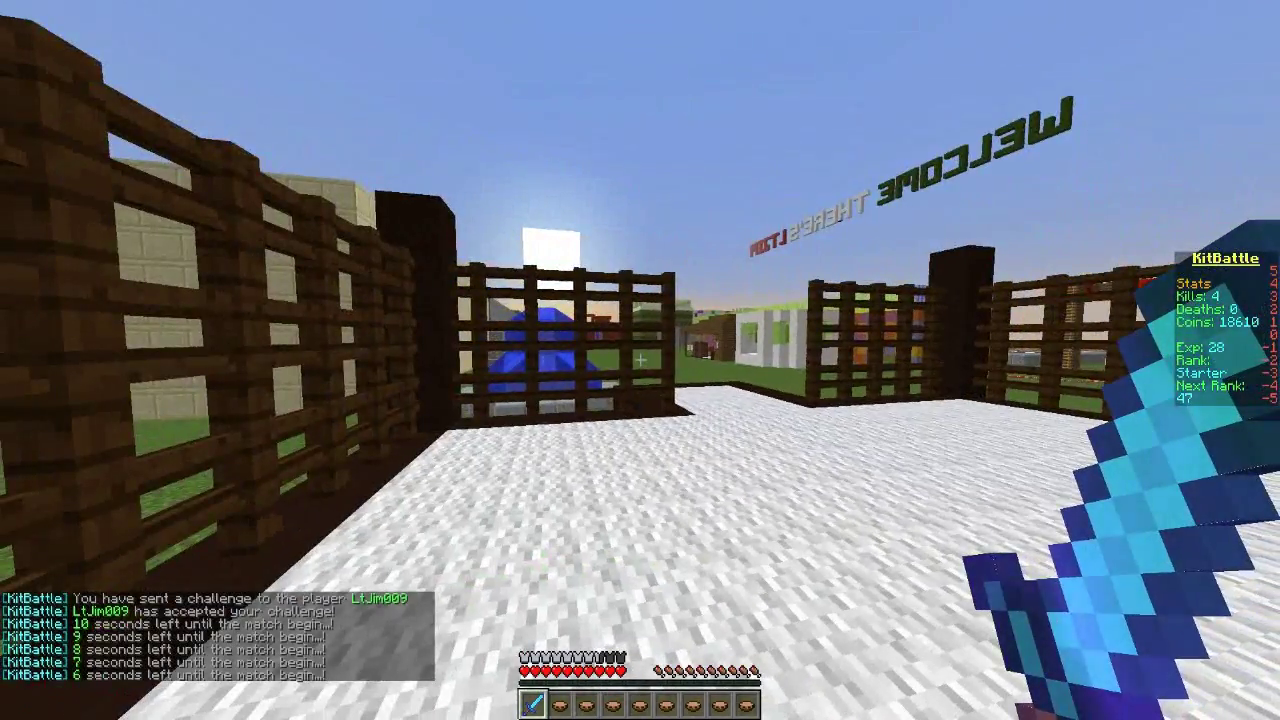
Fight the opponent with the diamond sword once the 1v1 countdown ends, until the match is won.
key("t")
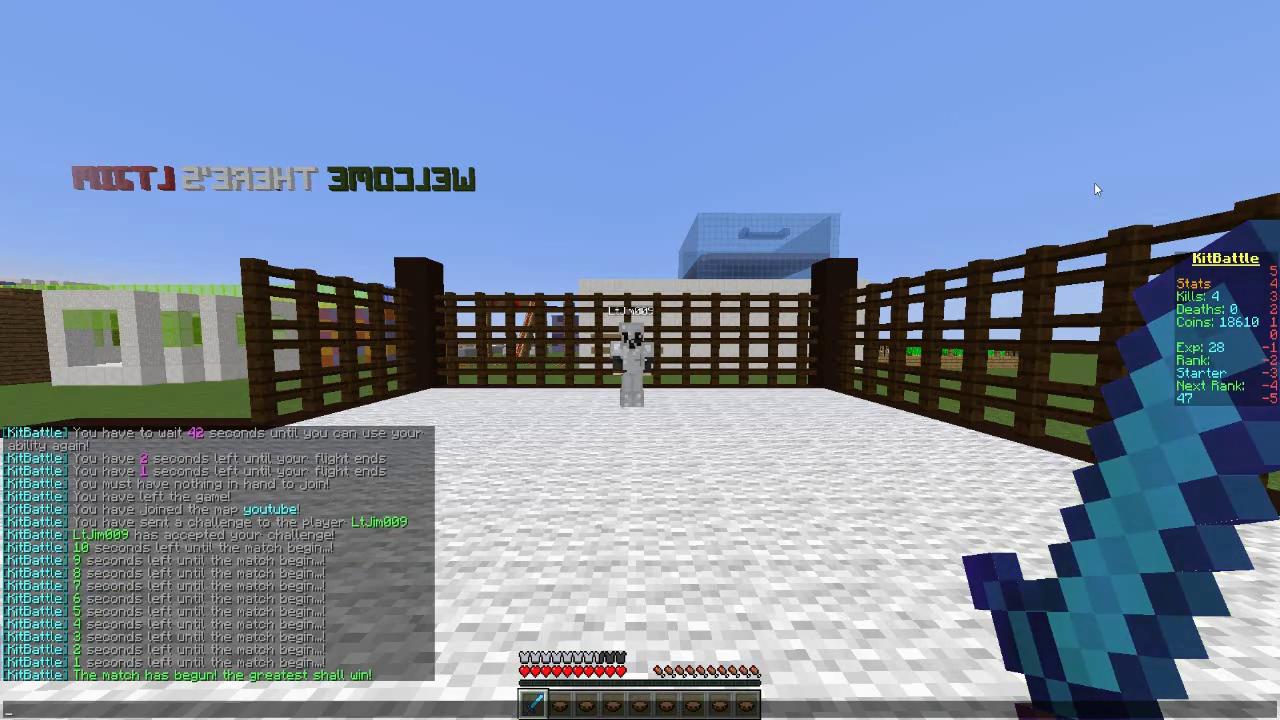
key("Escape")
key("w")
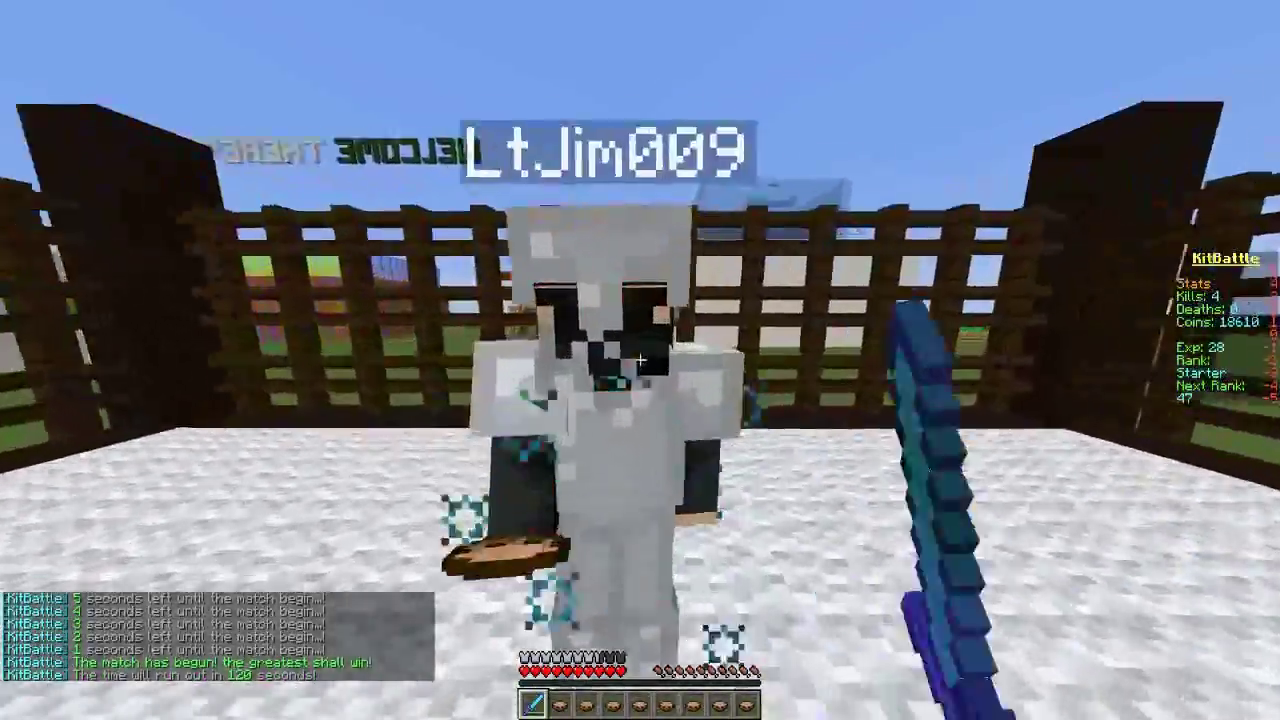
left_click(640, 360)
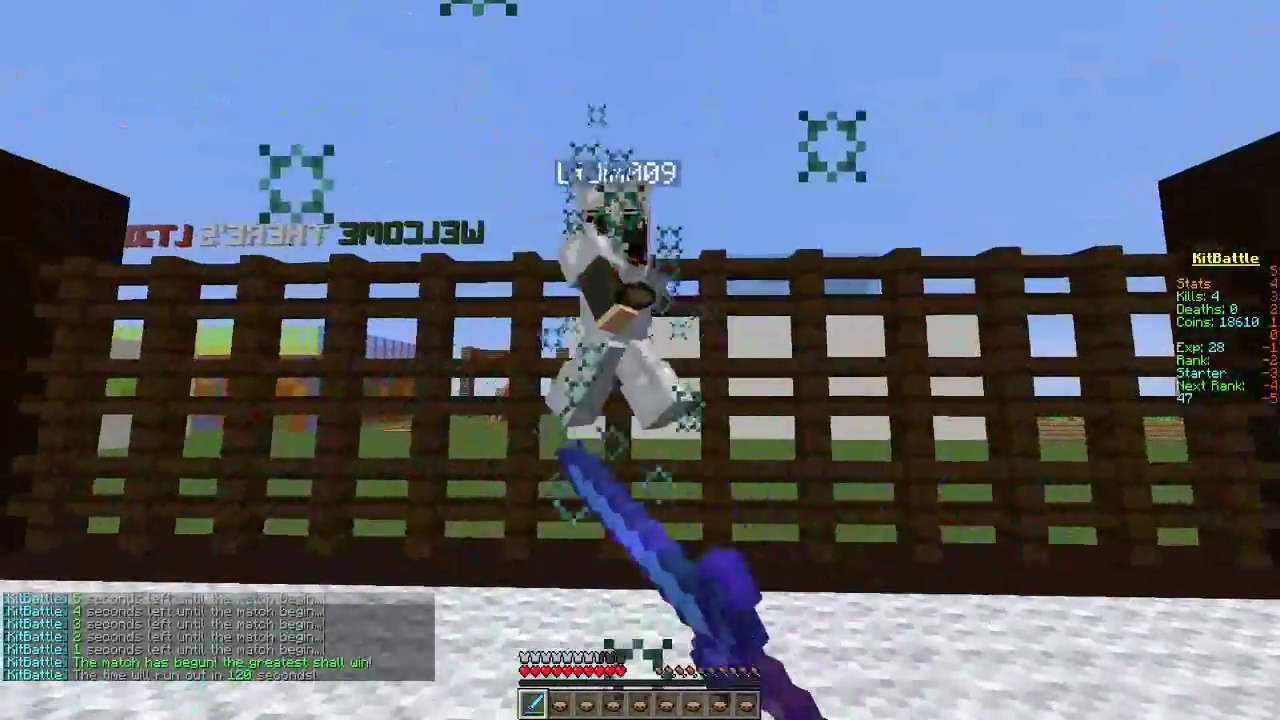
left_click(640, 360)
left_click(640, 360)
left_click(640, 360)
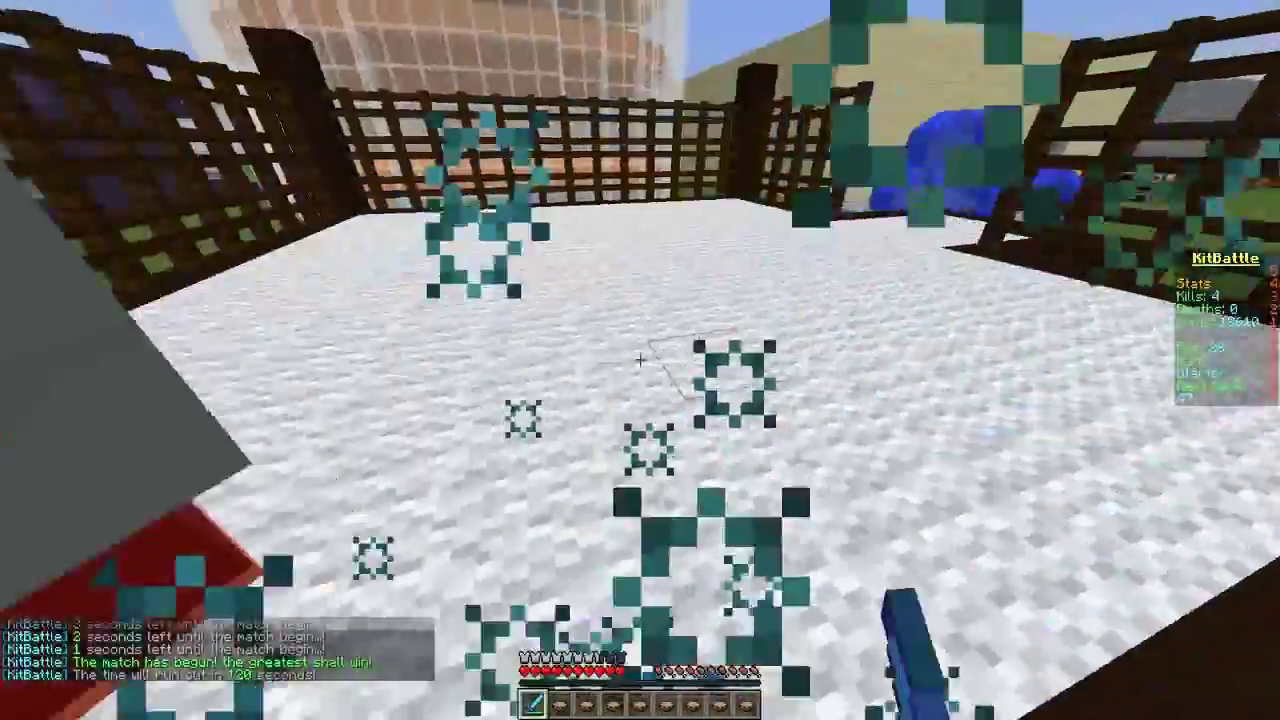
left_click(640, 360)
left_click(640, 360)
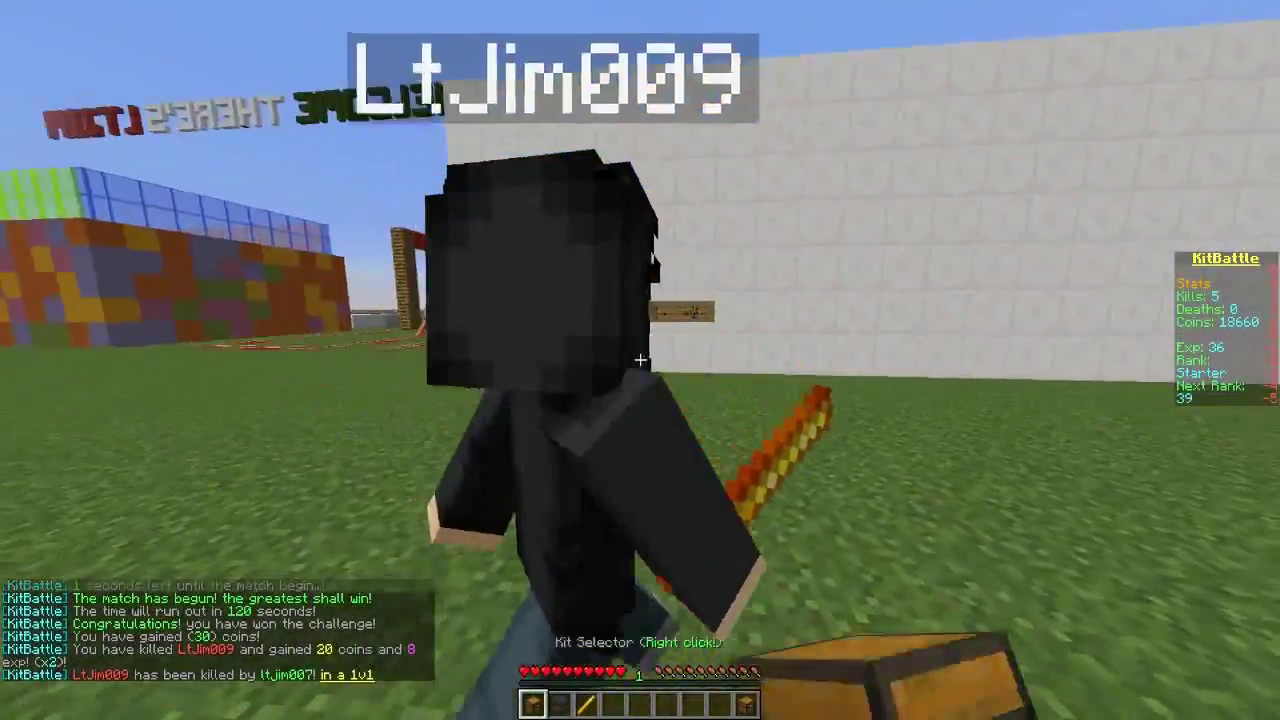
key("2")
scroll(640, 360, "down", 3)
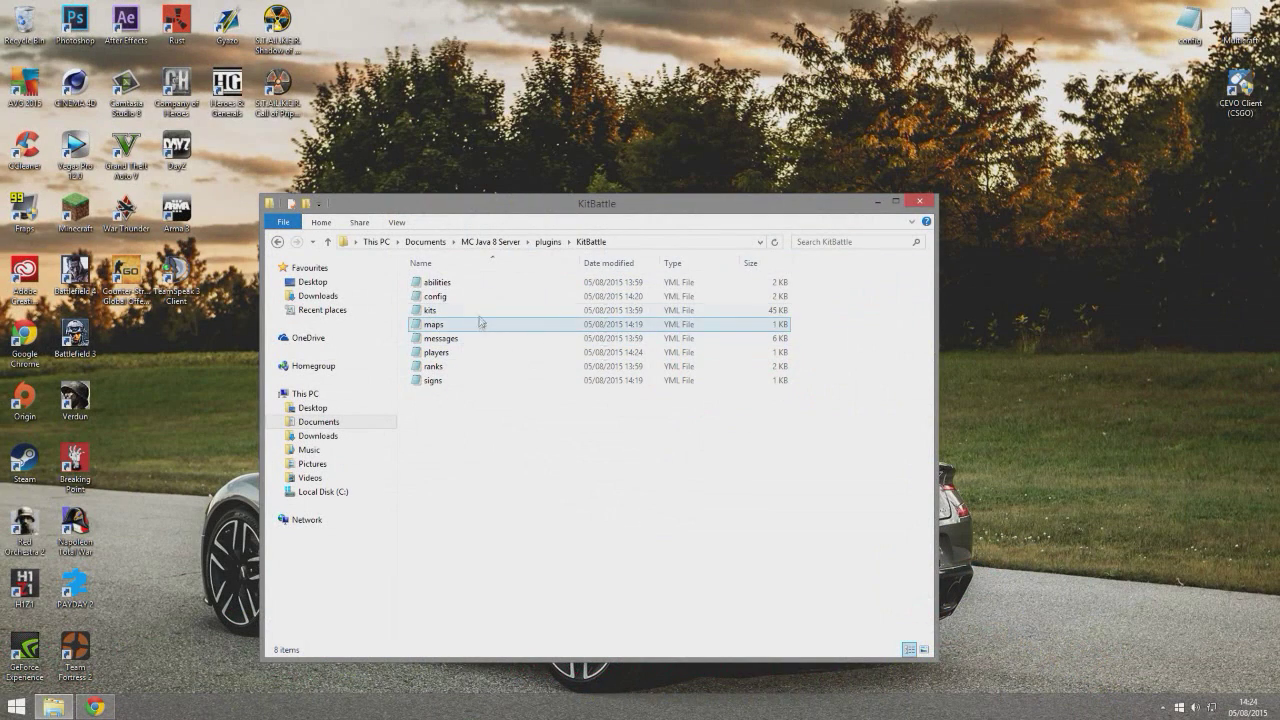
Open the KitBattle folder's config file in Notepad++ and look through its general settings down to the Killstreaks section.
right_click(482, 300)
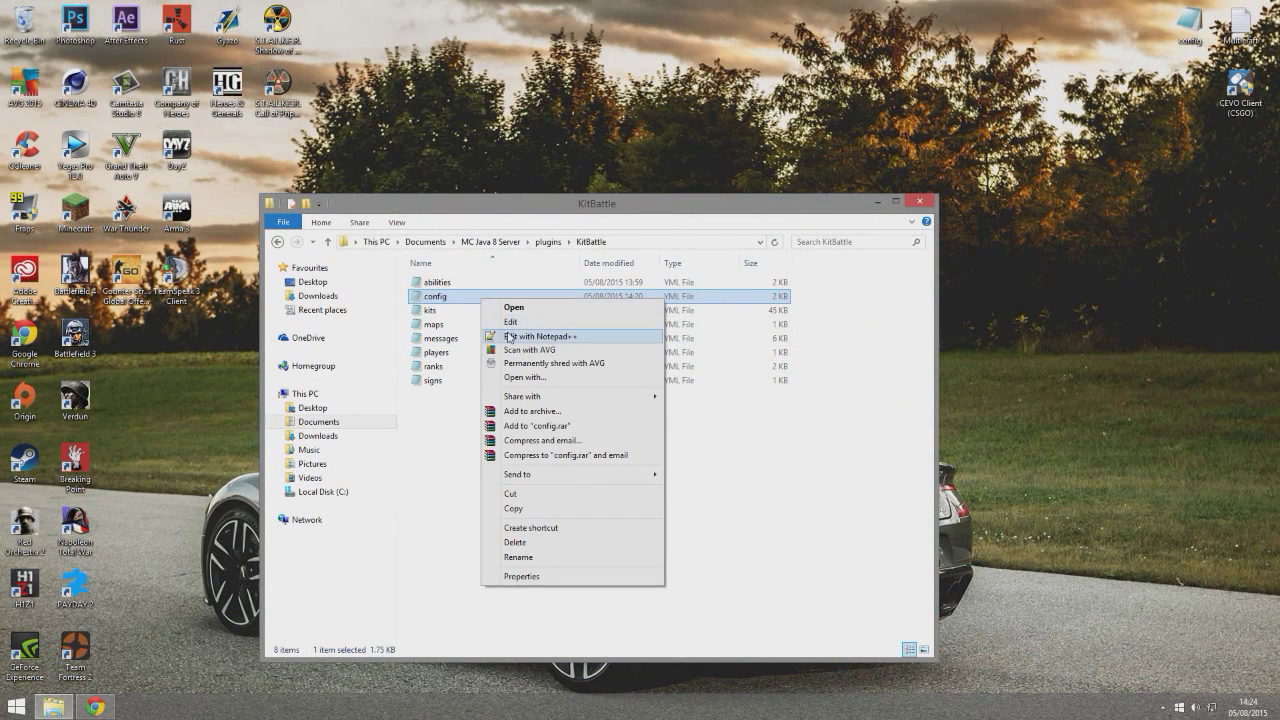
left_click(510, 338)
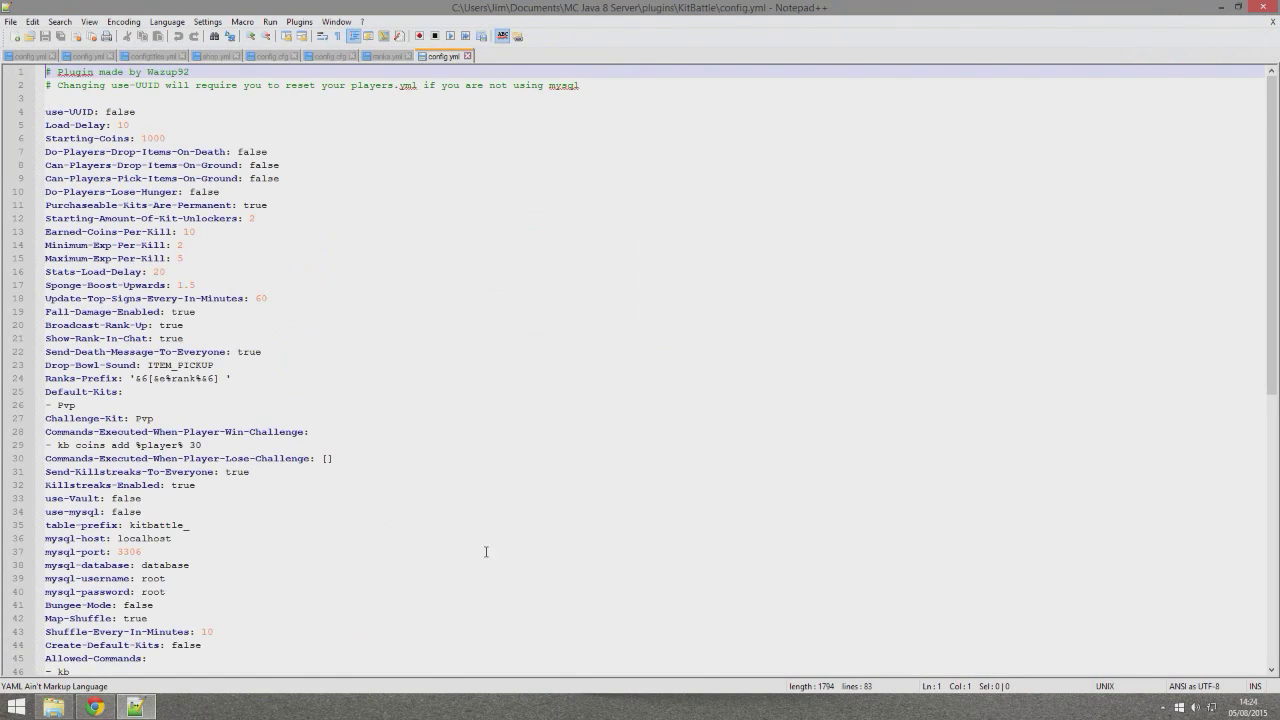
scroll(486, 552, "down", 6)
scroll(490, 460, "up", 2)
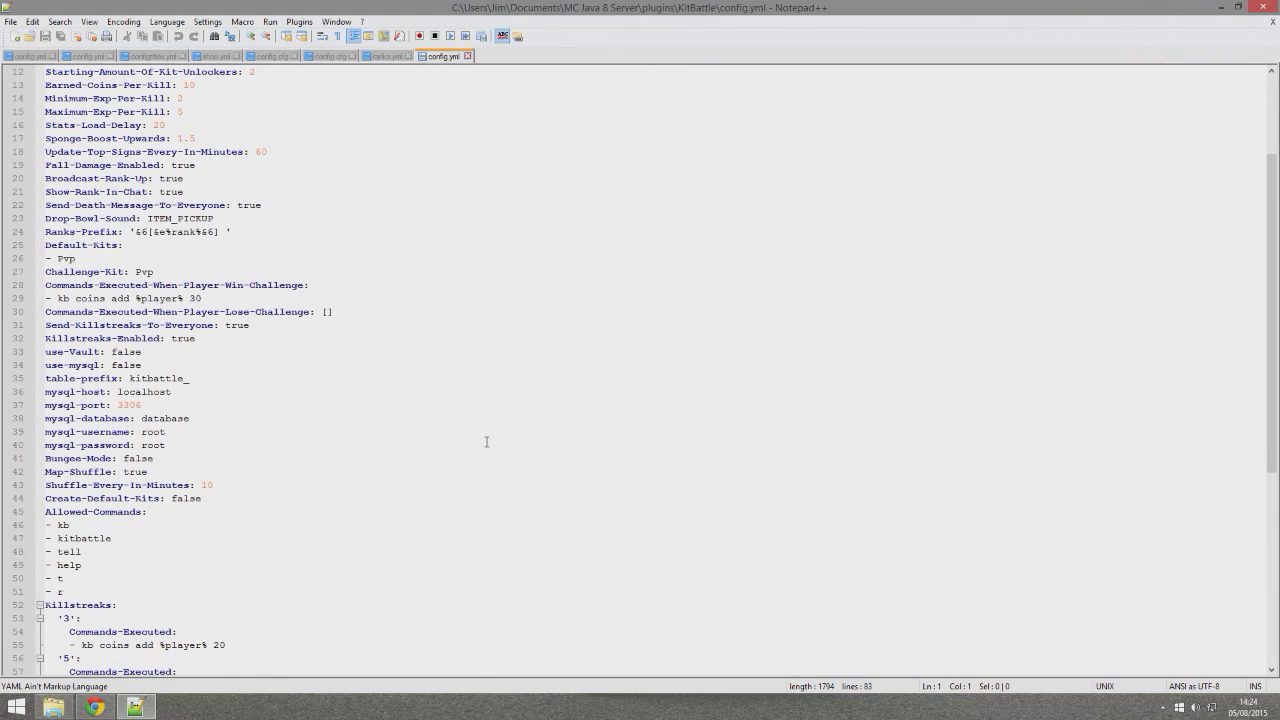
scroll(480, 432, "up", 4)
left_click_drag(620, 592, 160, 98)
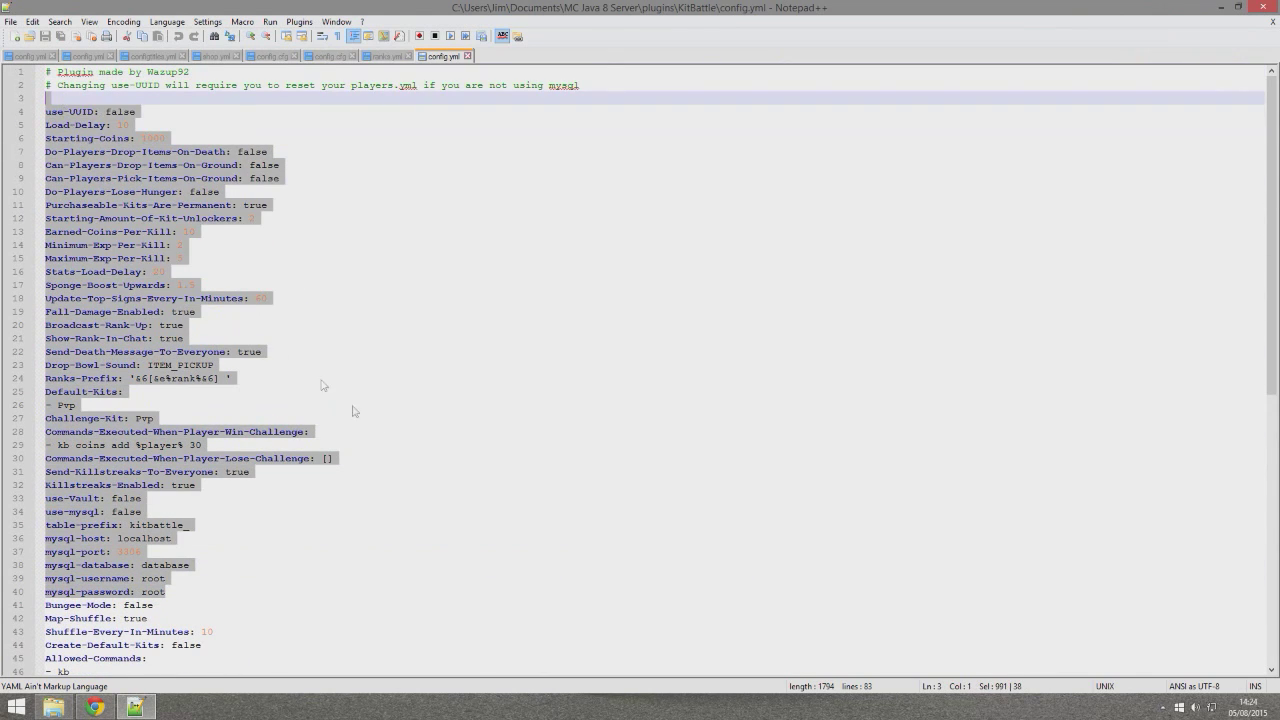
left_click(388, 457)
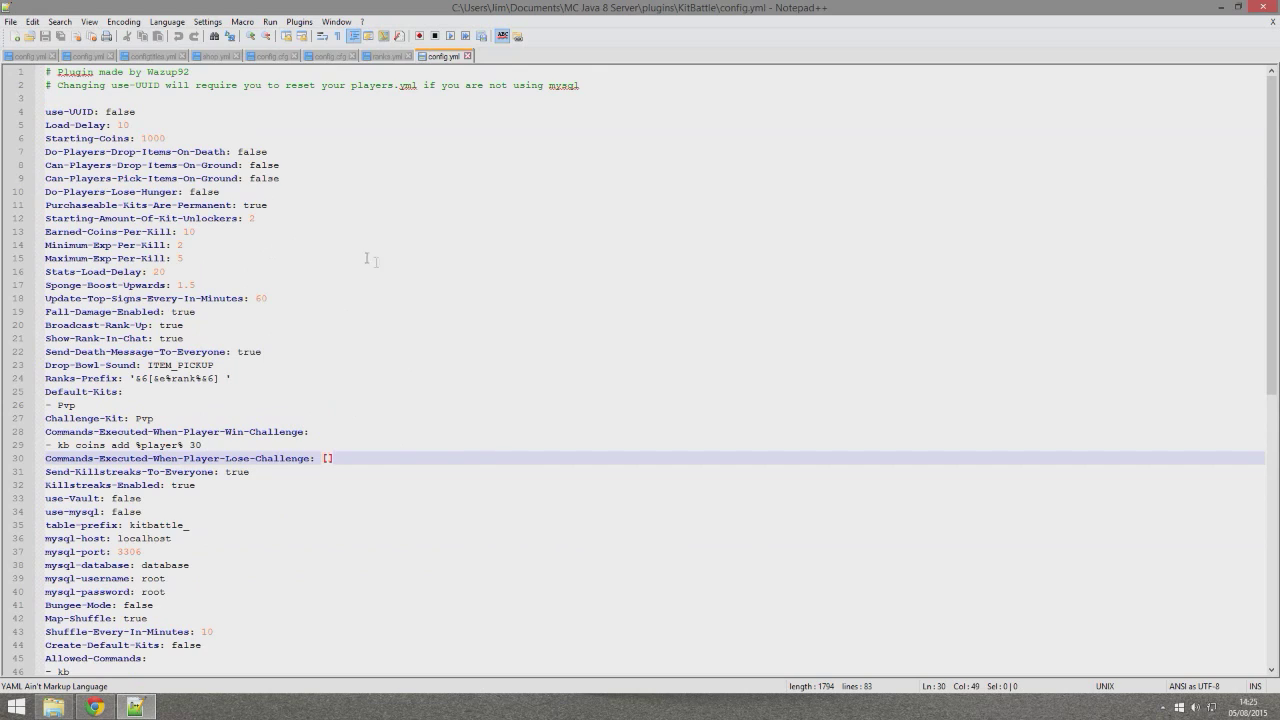
Examine the per-kill coin and exp, item drop and pickup, and Starting-Coins settings in config.yml.
left_click_drag(300, 285, 107, 244)
left_click(269, 275)
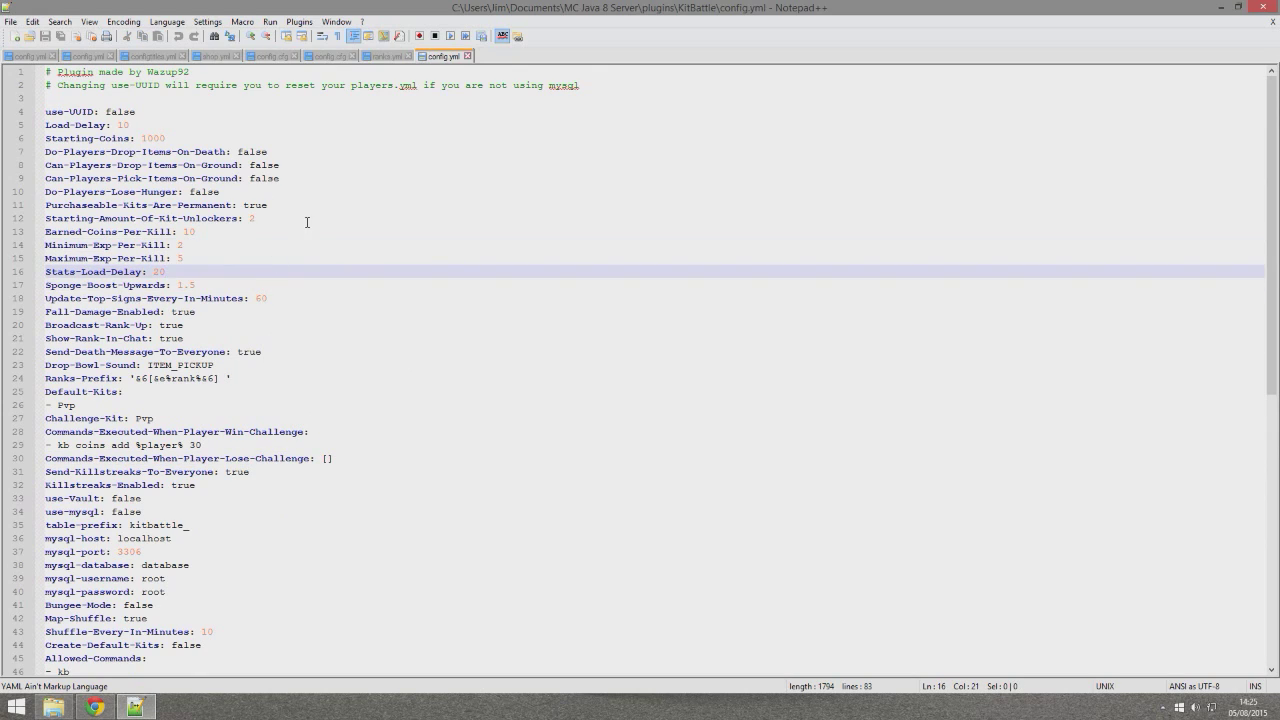
left_click_drag(369, 173, 64, 170)
left_click(263, 124)
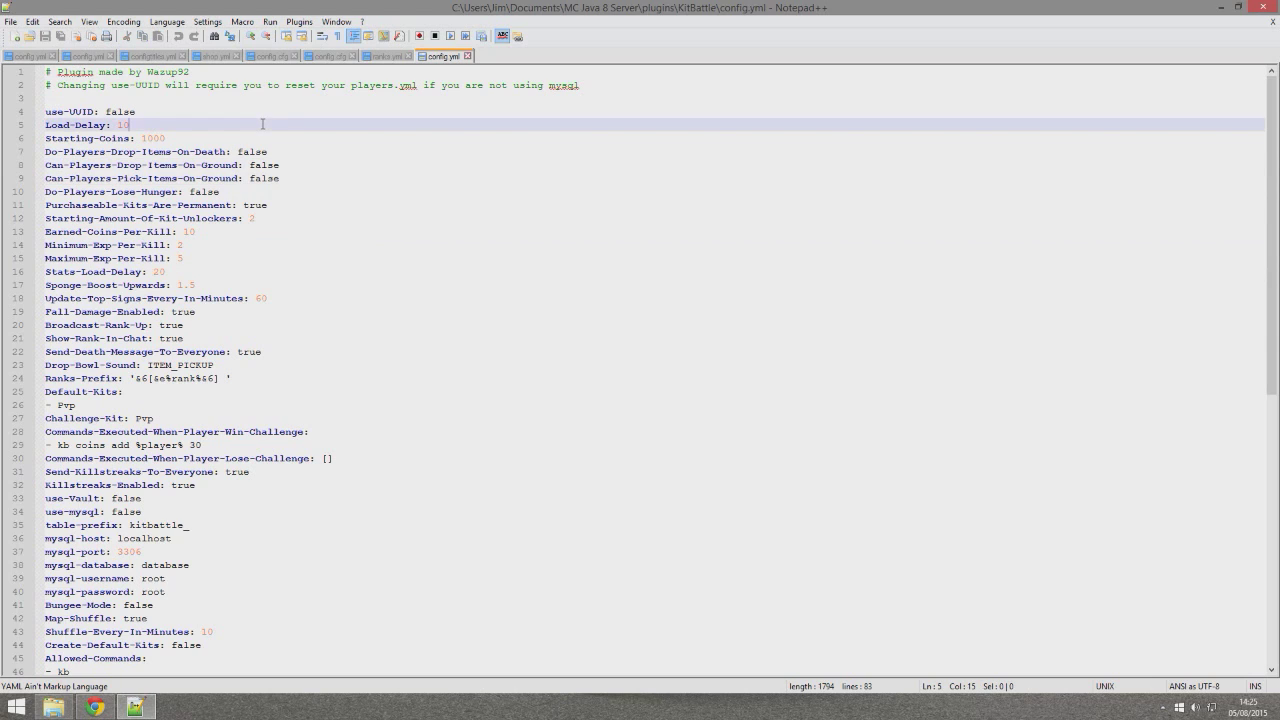
left_click_drag(195, 138, 144, 138)
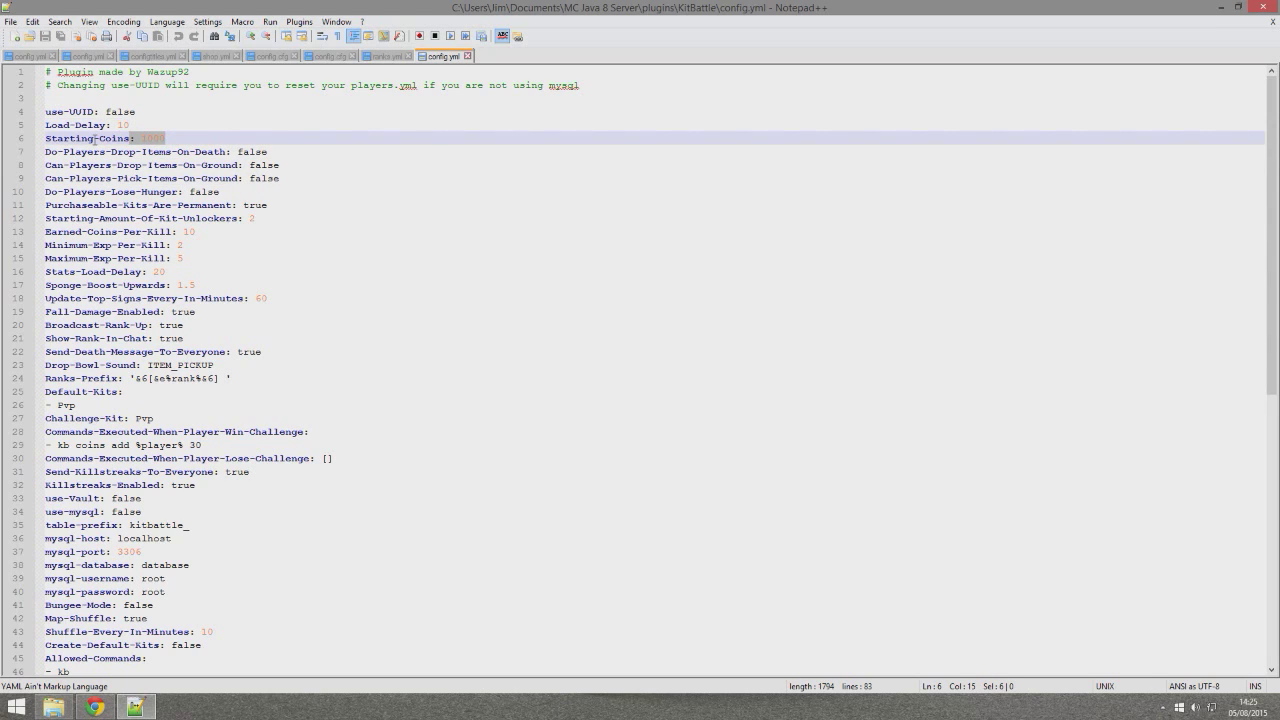
Review the Killstreaks rewards in config.yml and copy the whole '5' killstreak block with its command.
scroll(352, 377, "down", 13)
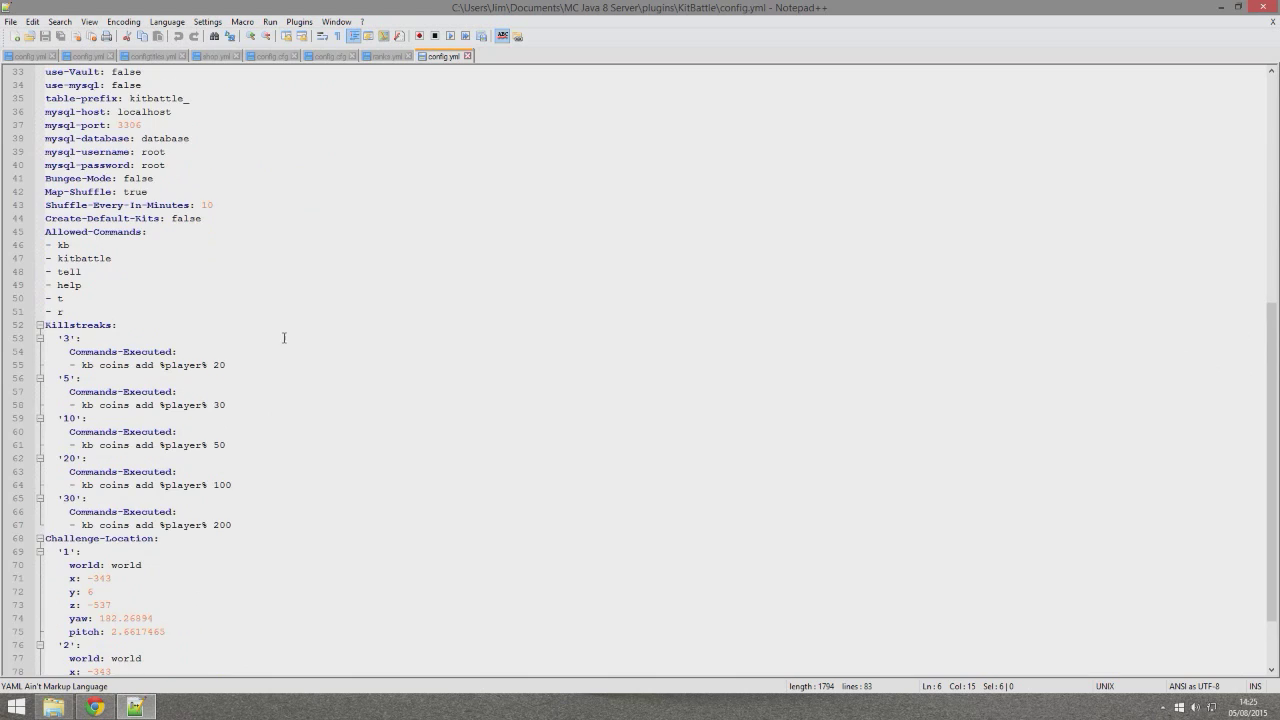
left_click_drag(250, 419, 50, 312)
left_click(222, 354)
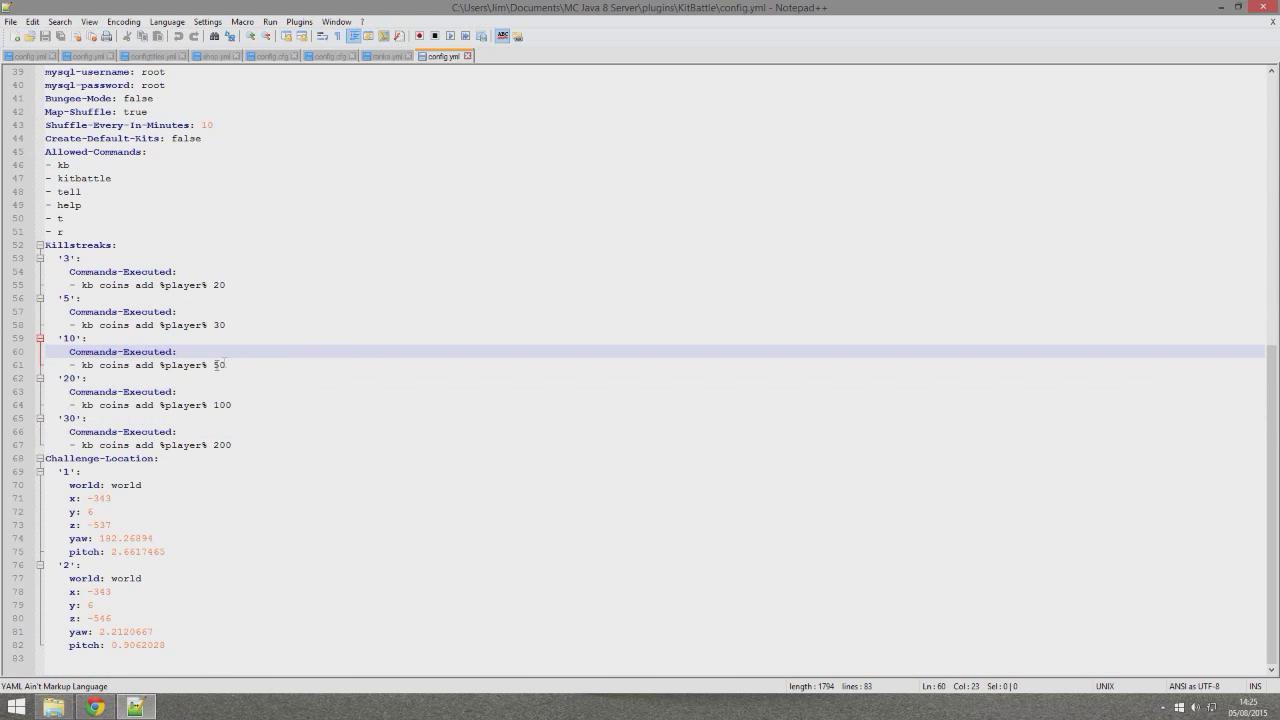
left_click_drag(230, 326, 34, 298)
key("ctrl+c")
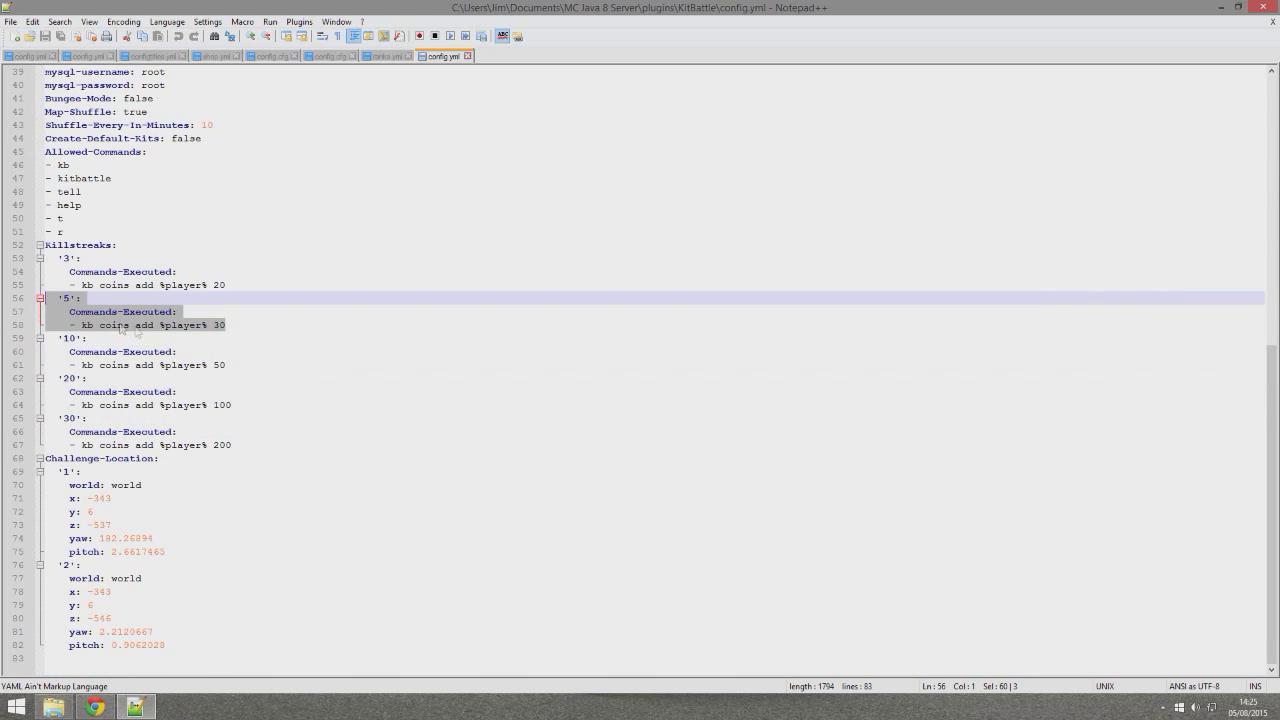
Paste the copied killstreak block below the '5' killstreak and rename the new entry to '7'.
left_click(270, 324)
key("Return")
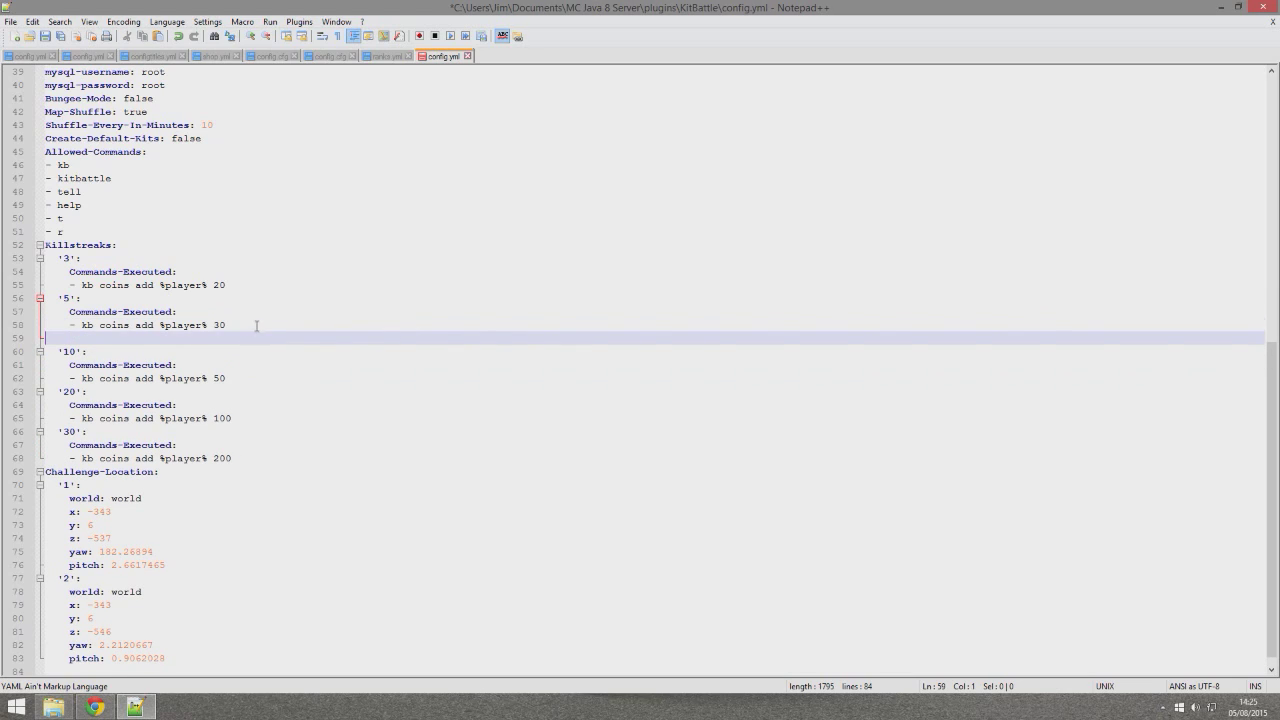
key("ctrl+v")
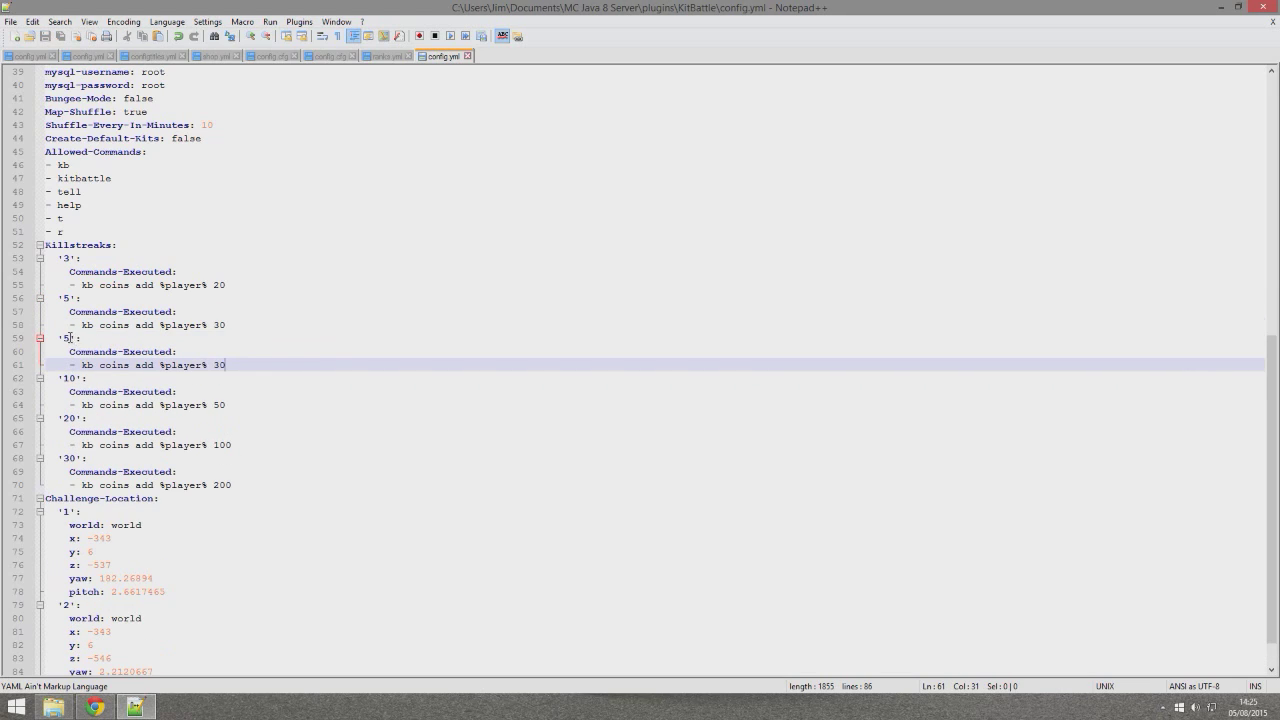
left_click_drag(71, 338, 62, 338)
type("7")
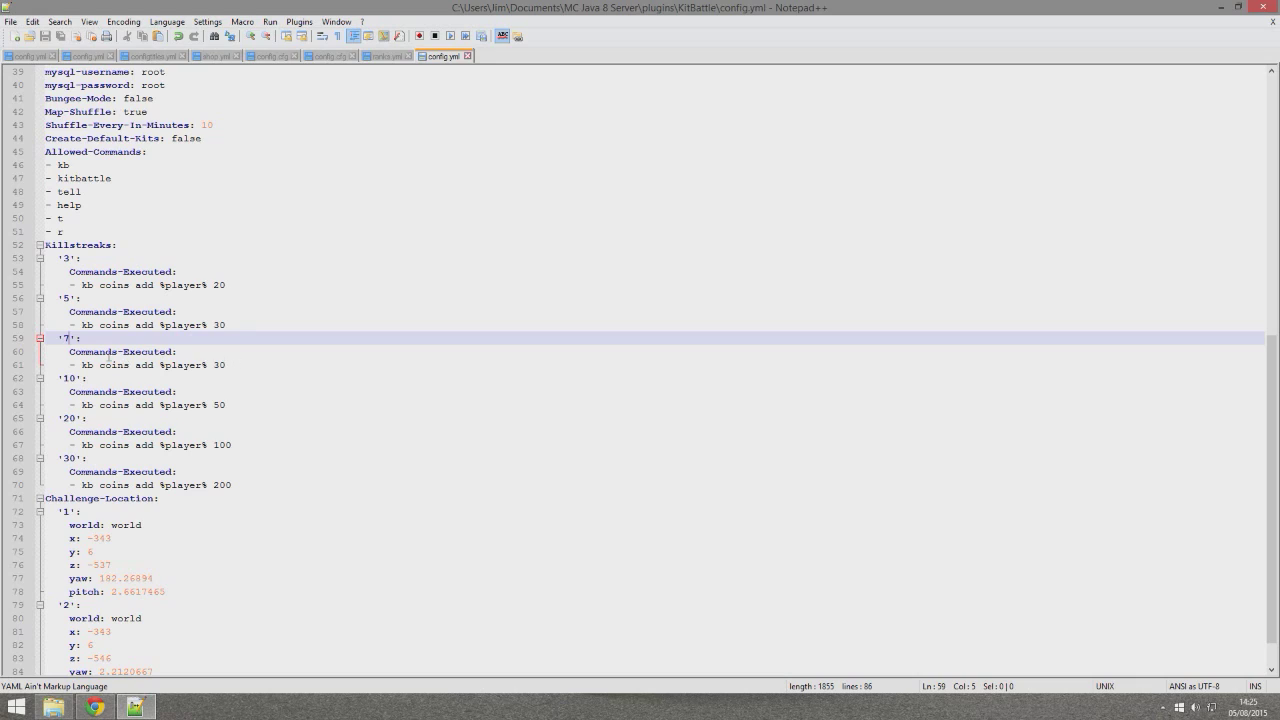
Set the coin amount in the '7' killstreak's command to 40.
left_click_drag(241, 366, 46, 366)
left_click(249, 382)
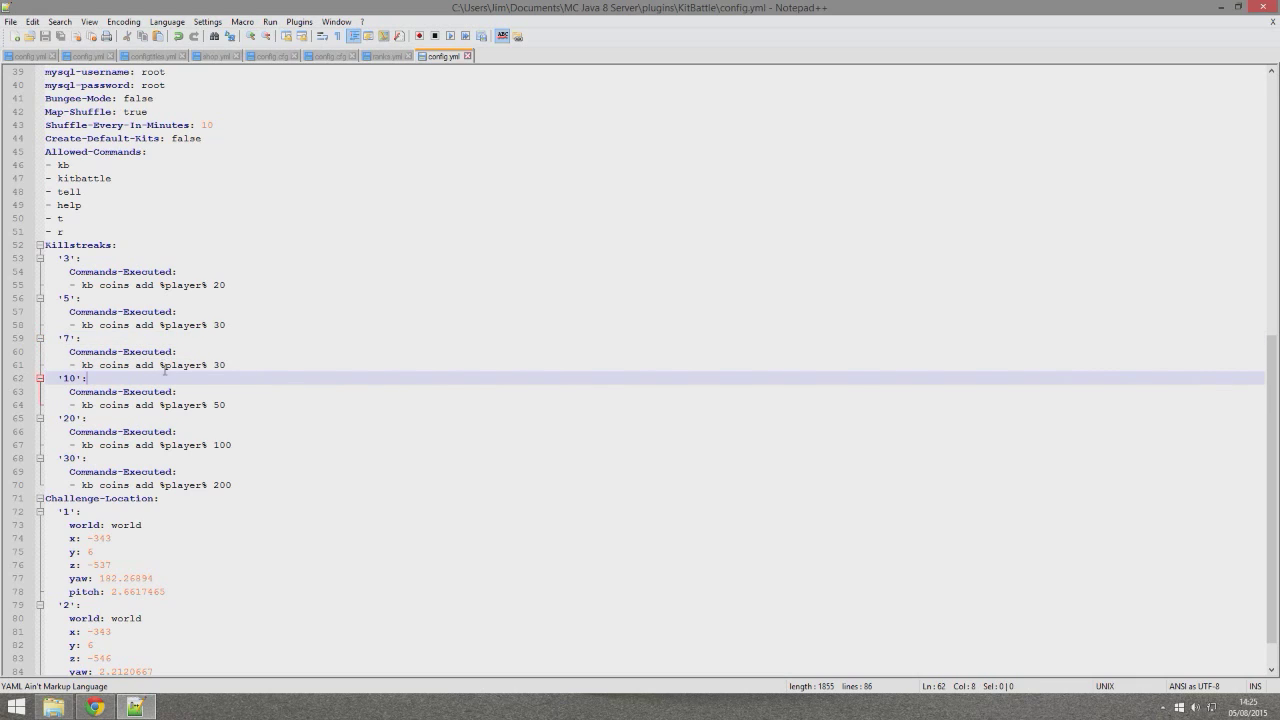
double_click(216, 365)
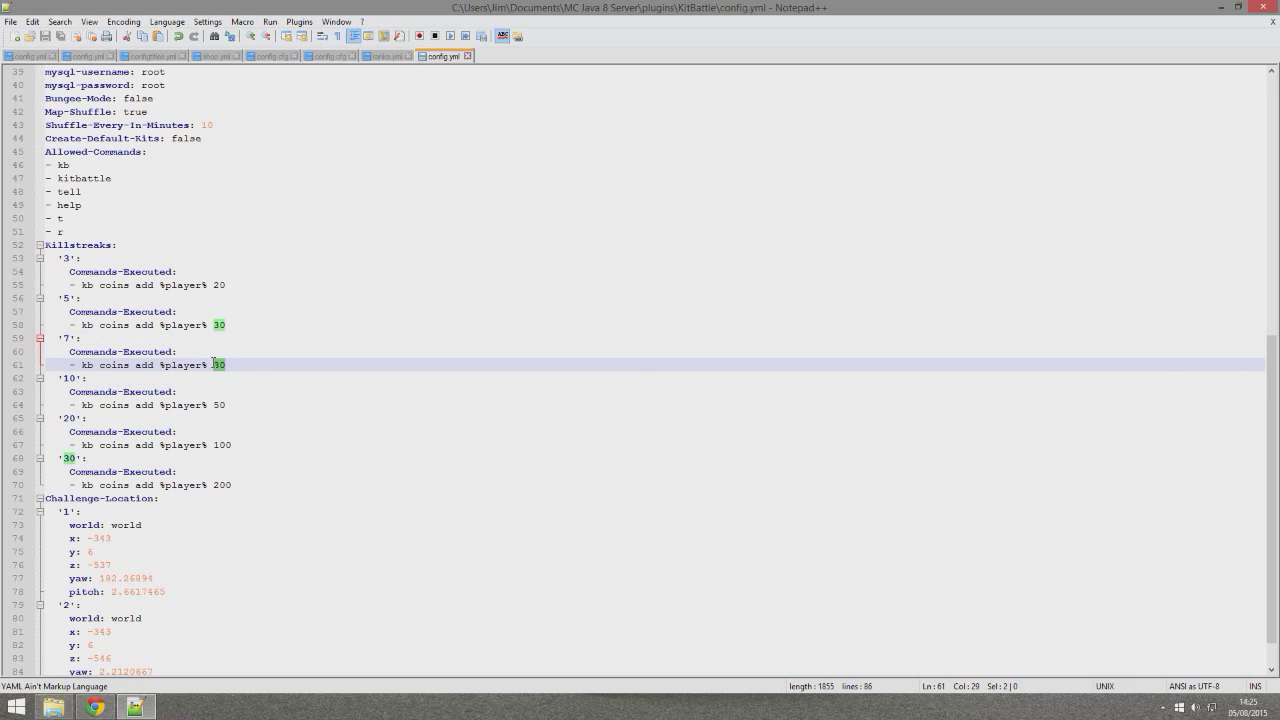
type("40")
Review the Allowed-Commands list and the Killstreaks section in config.yml.
mouse_move(155, 451)
left_mouse_down()
mouse_move(230, 449)
mouse_move(133, 453)
left_mouse_up()
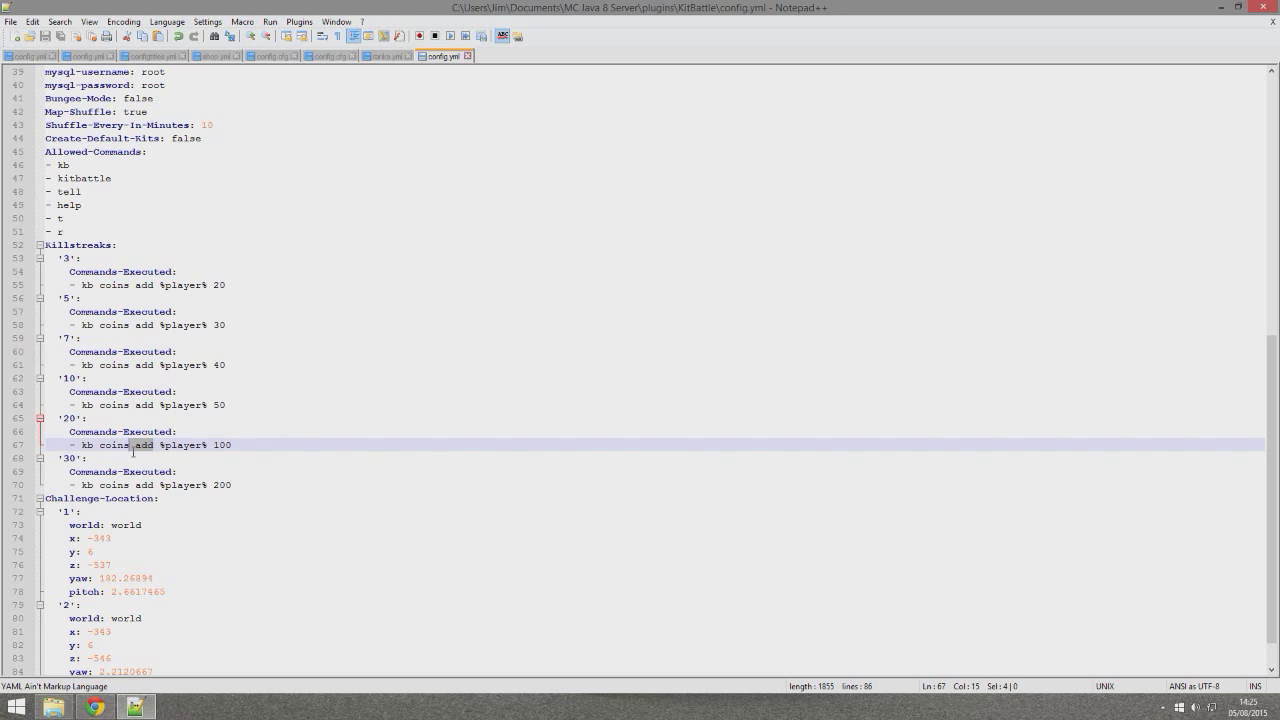
scroll(134, 459, "down", 1)
scroll(290, 443, "up", 7)
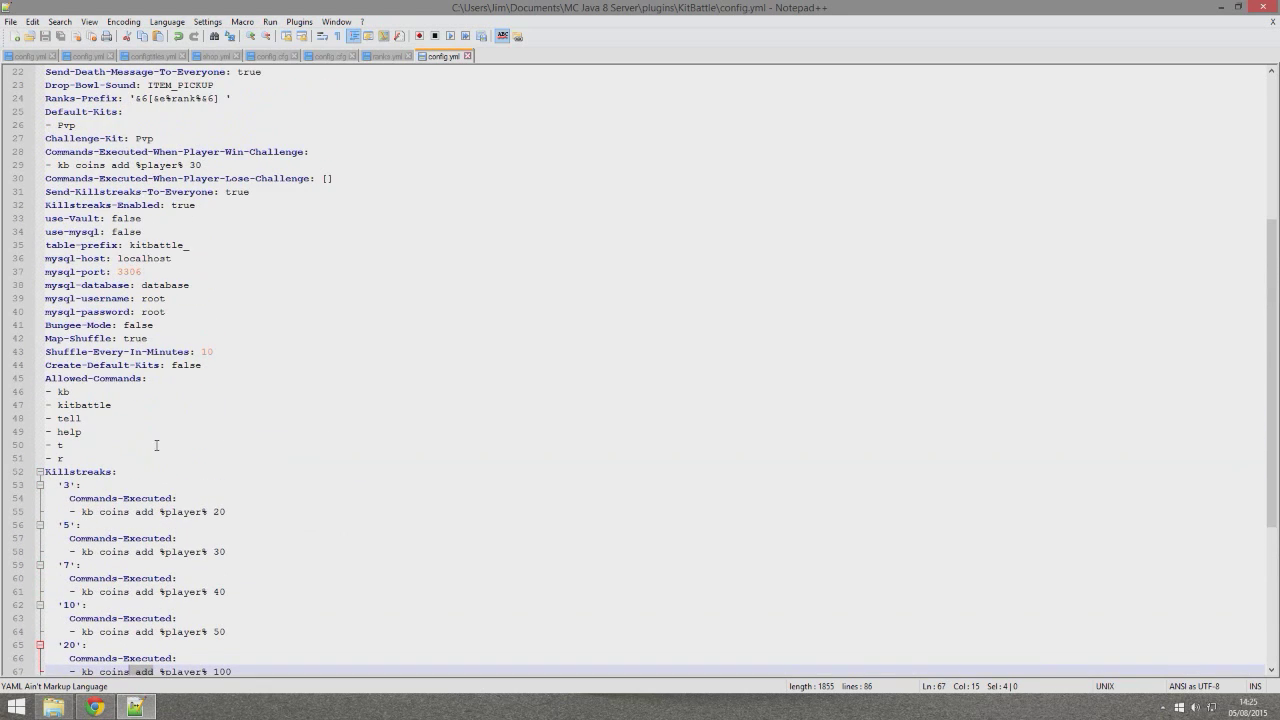
left_click_drag(156, 458, 44, 391)
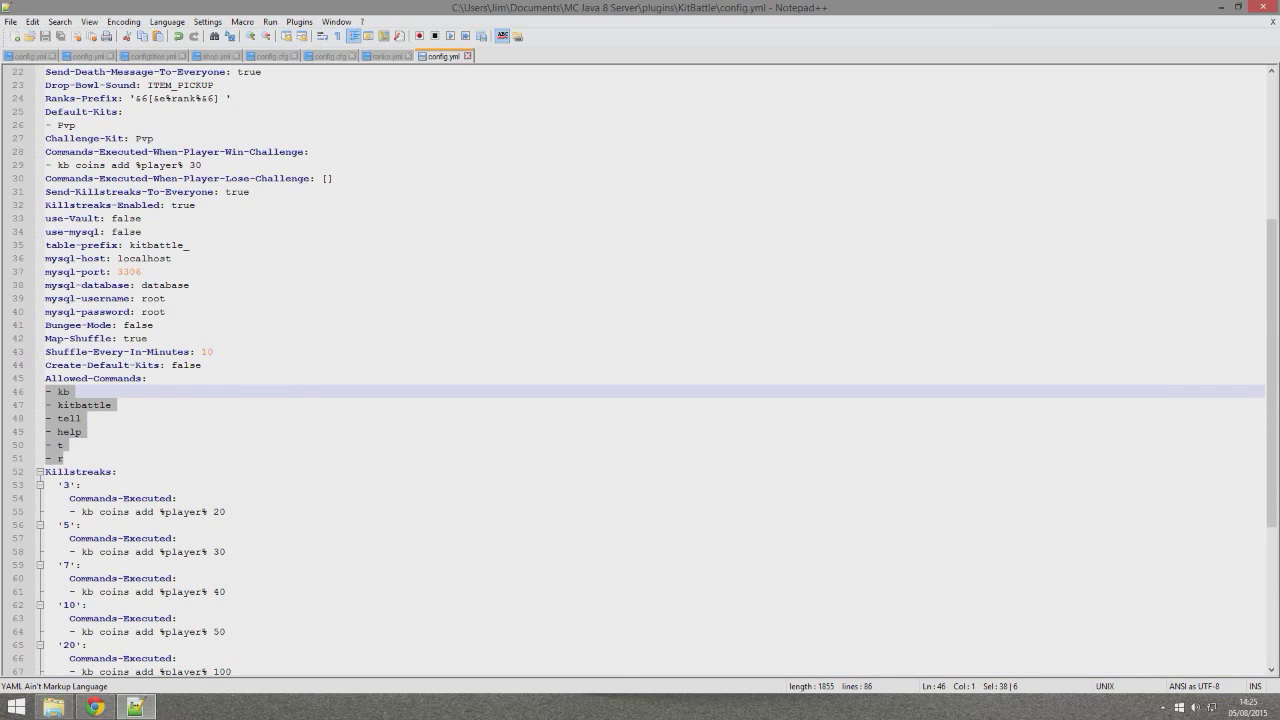
left_click(156, 471)
scroll(200, 420, "down", 5)
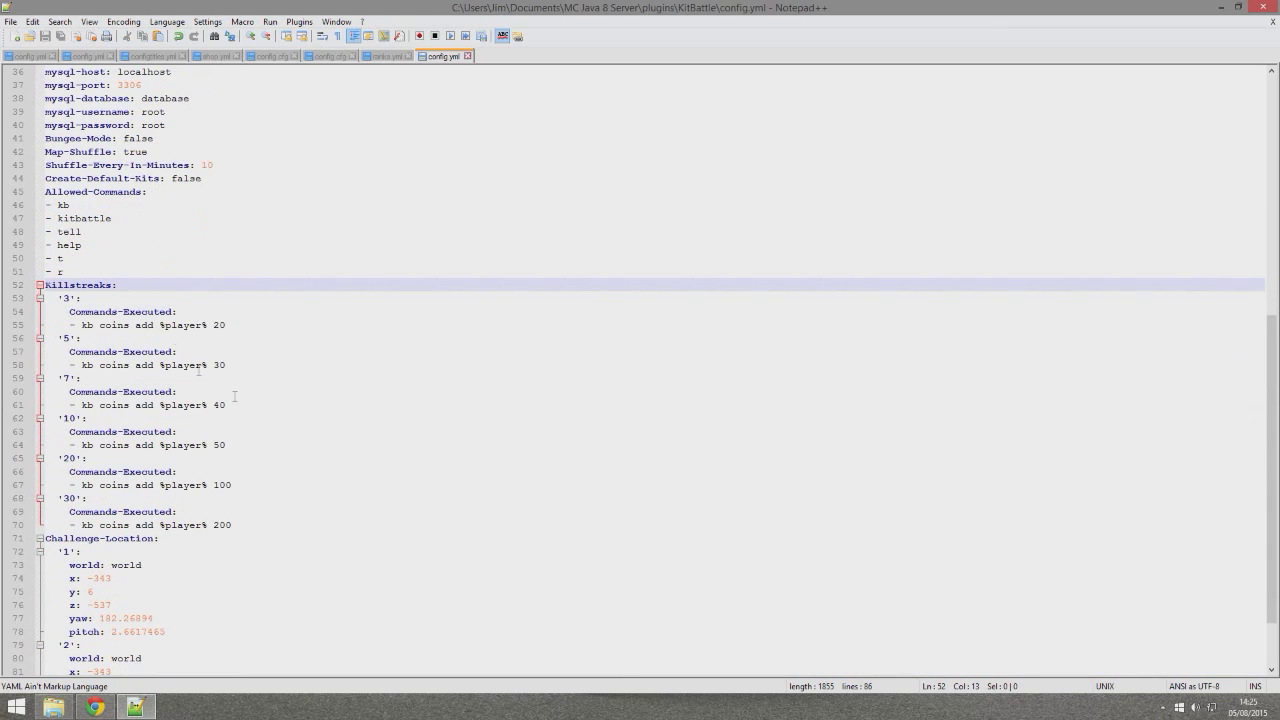
left_click(112, 270)
key("Return")
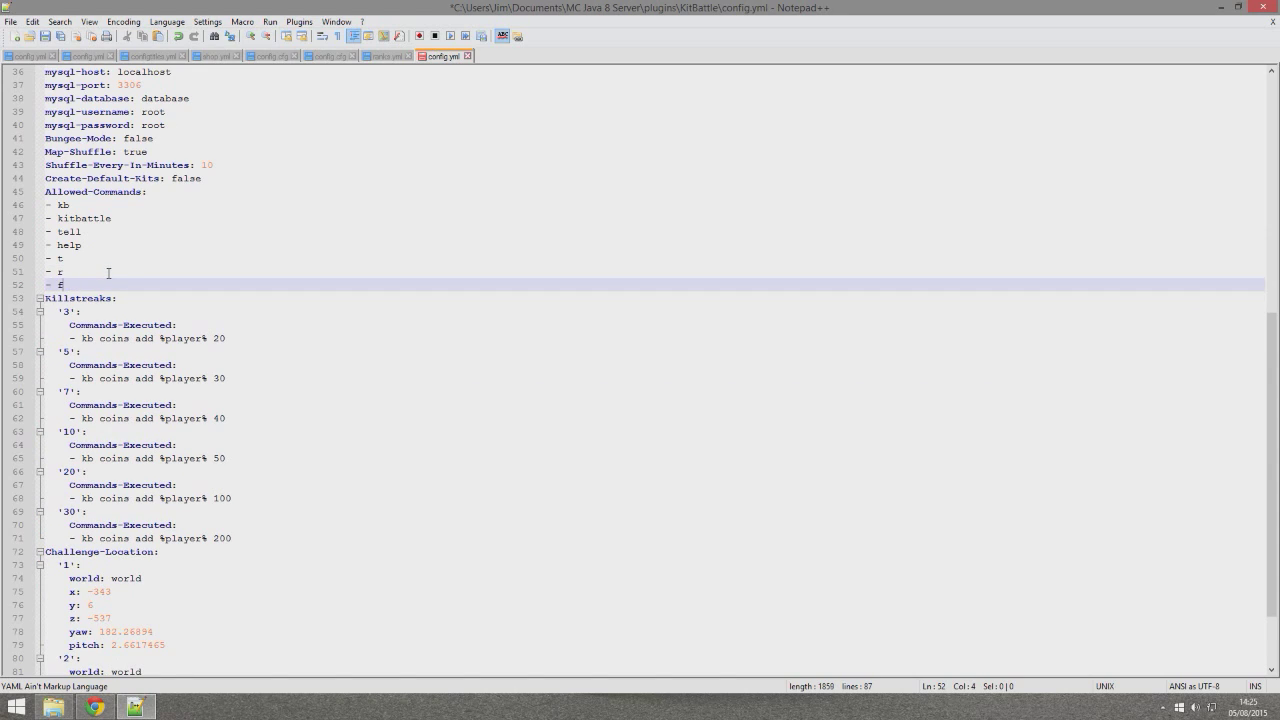
key("BackSpace")
key("BackSpace")
key("BackSpace")
key("BackSpace")
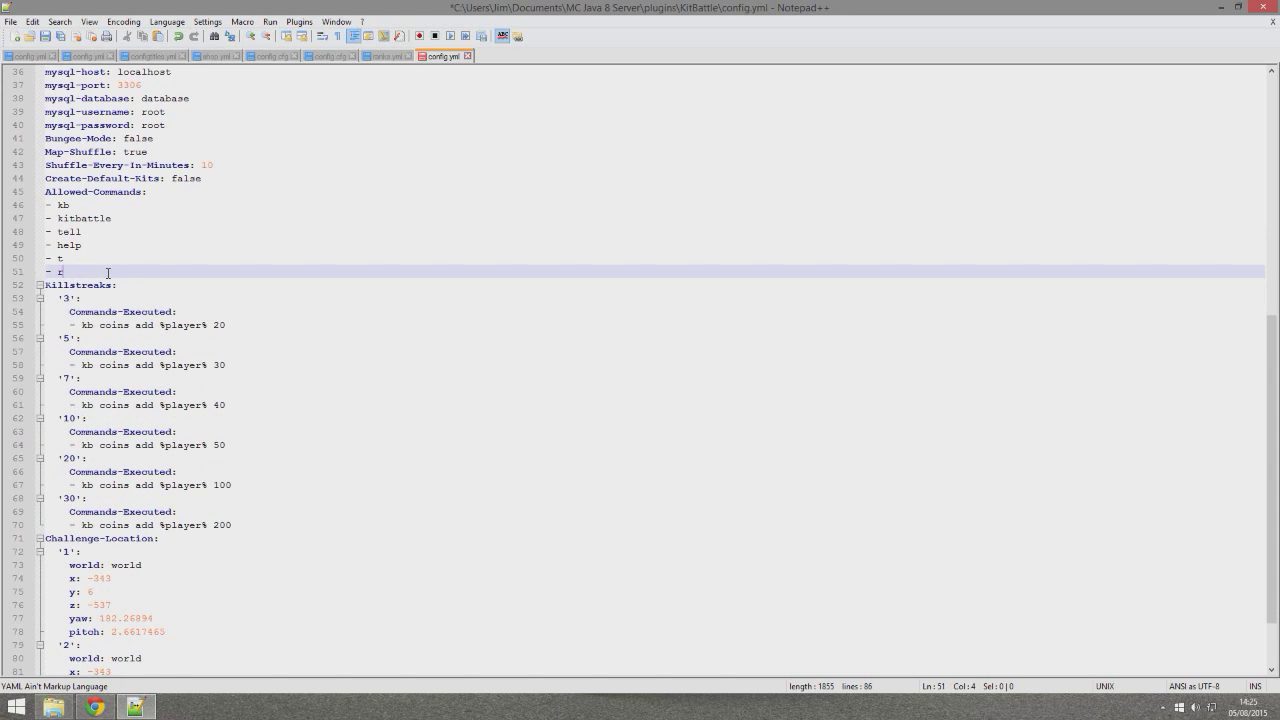
Check the Challenge-Location coordinates in config.yml, and open the KitBattle folder's kits file in Notepad++.
scroll(254, 578, "down", 2)
left_click_drag(240, 632, 45, 471)
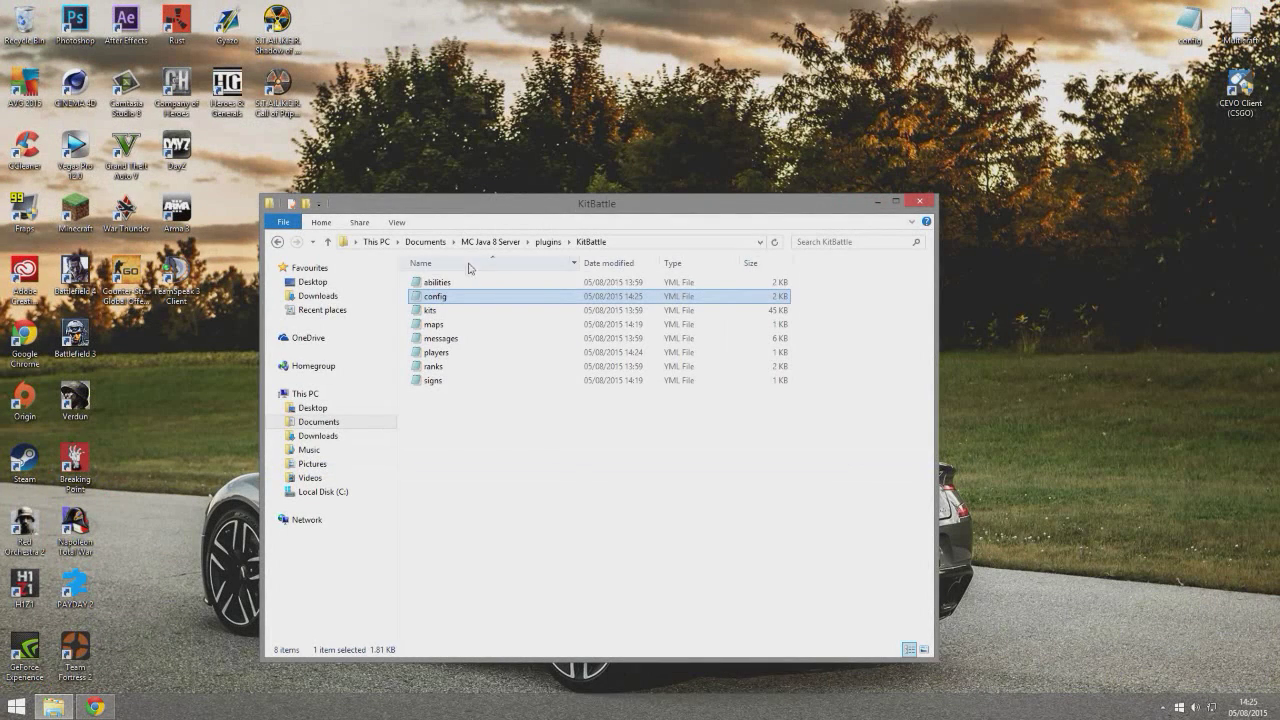
left_click_drag(447, 381, 450, 308)
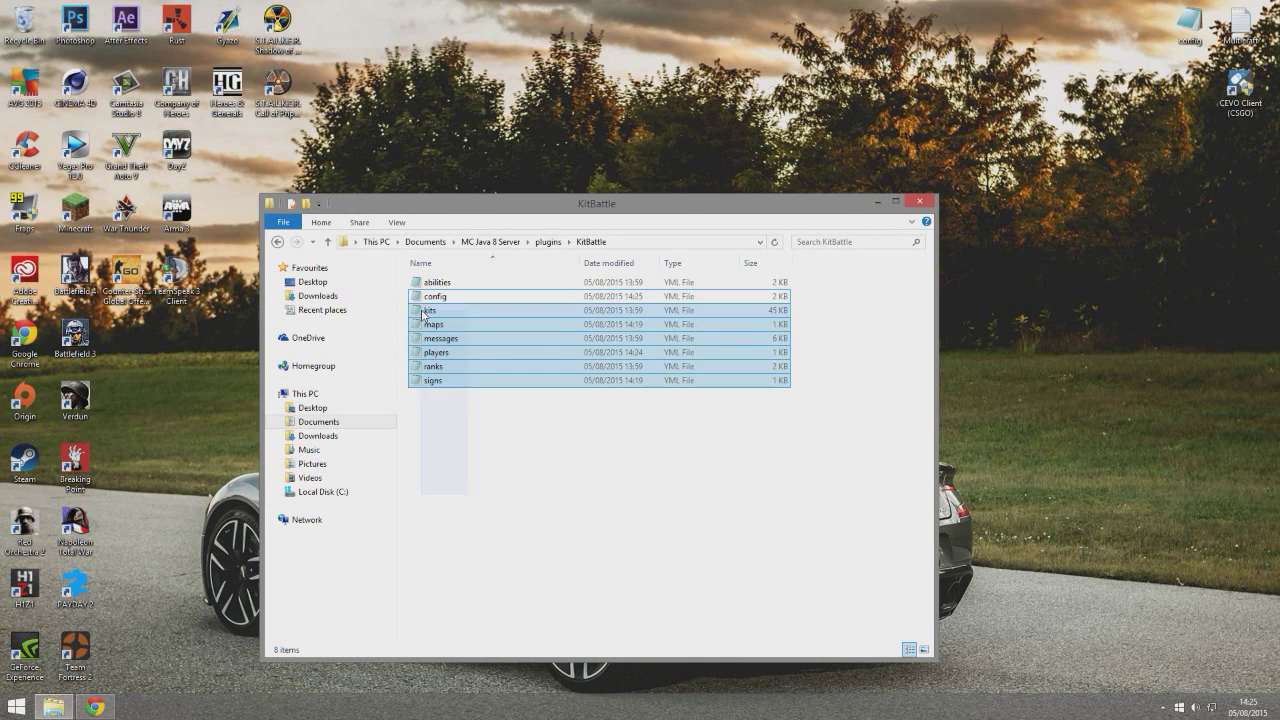
left_click(445, 311)
right_click(445, 311)
left_click(477, 350)
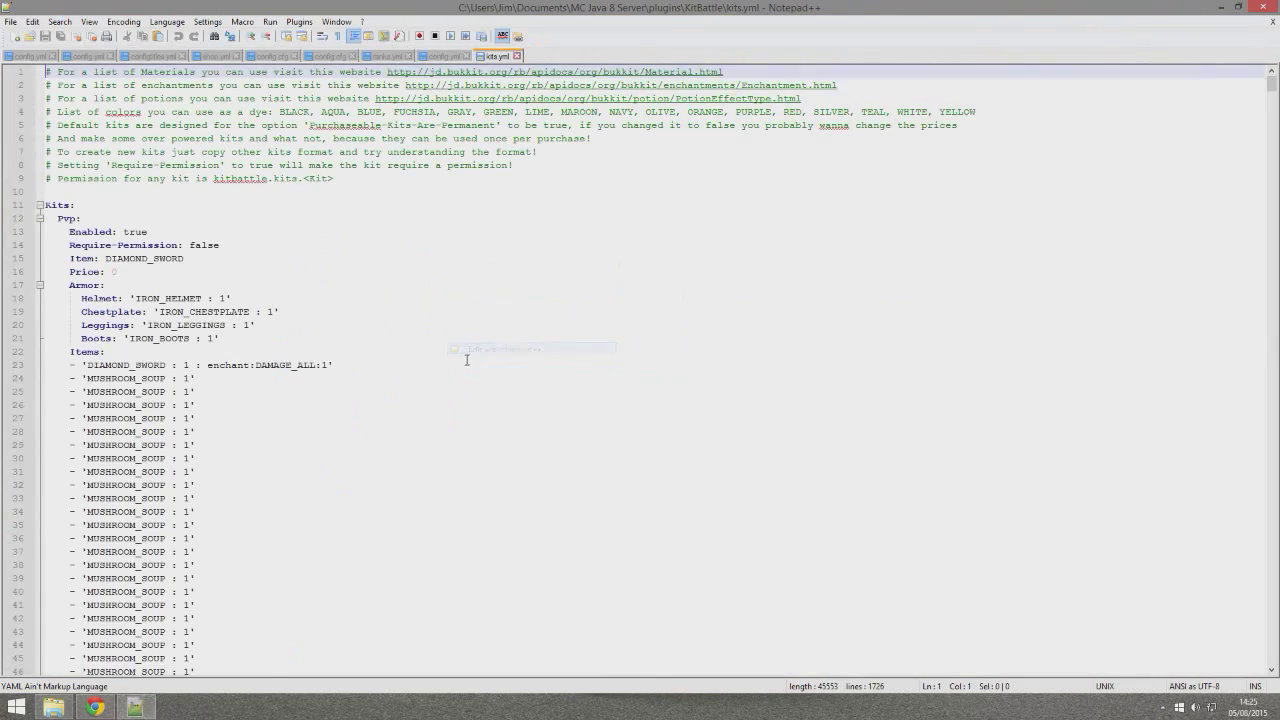
Examine the Pvp and Archer kit definitions in kits.yml, including their items, armor and price.
scroll(450, 406, "down", 12)
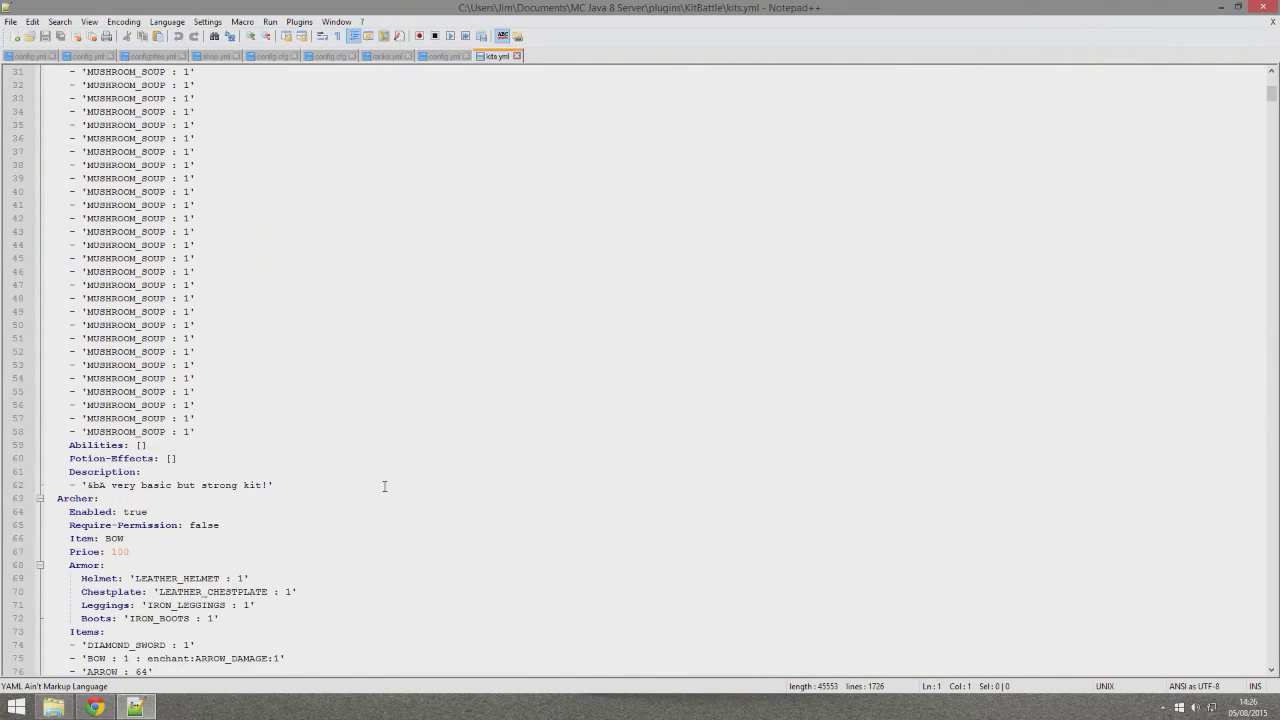
scroll(352, 498, "down", 12)
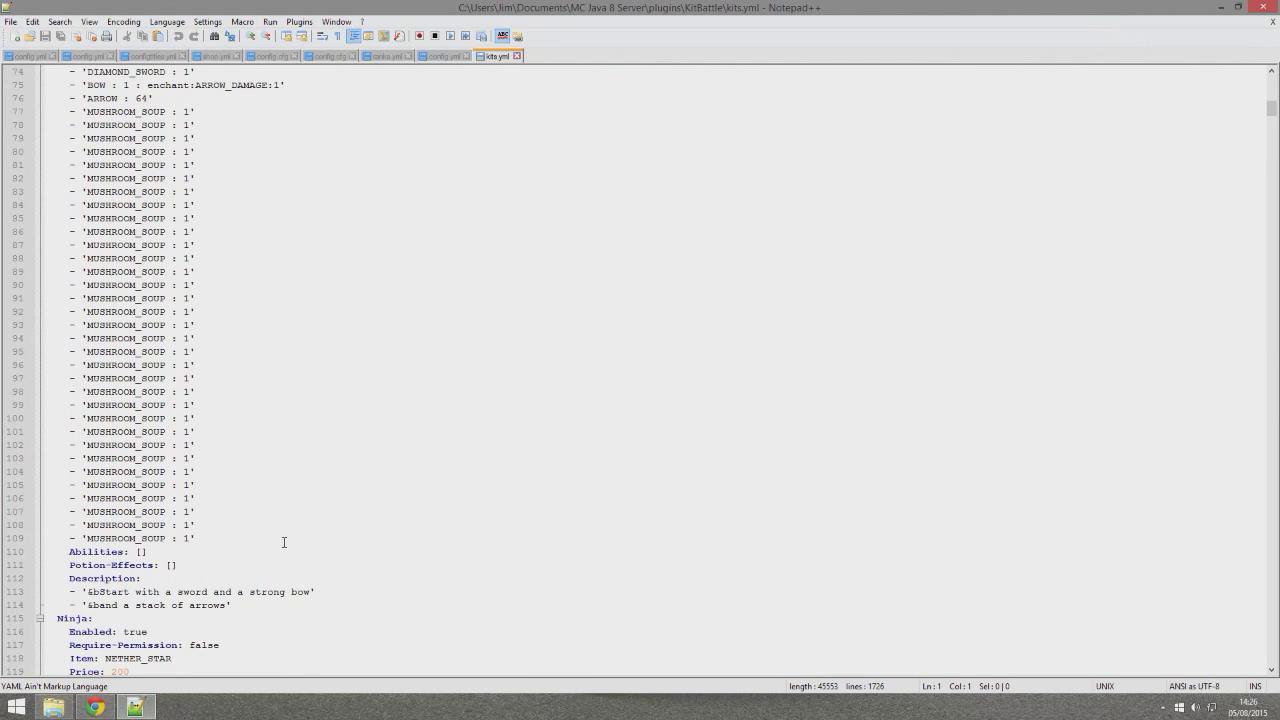
left_click_drag(162, 540, 84, 525)
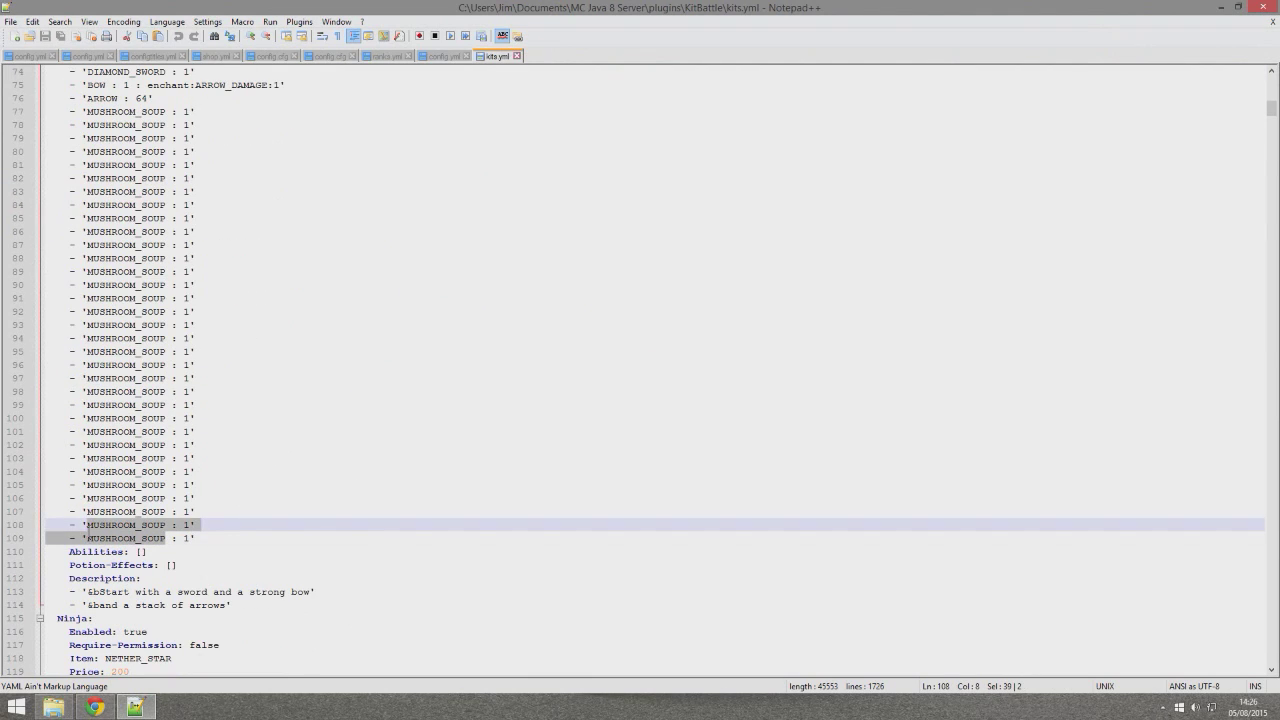
scroll(86, 500, "up", 10)
left_click(232, 416)
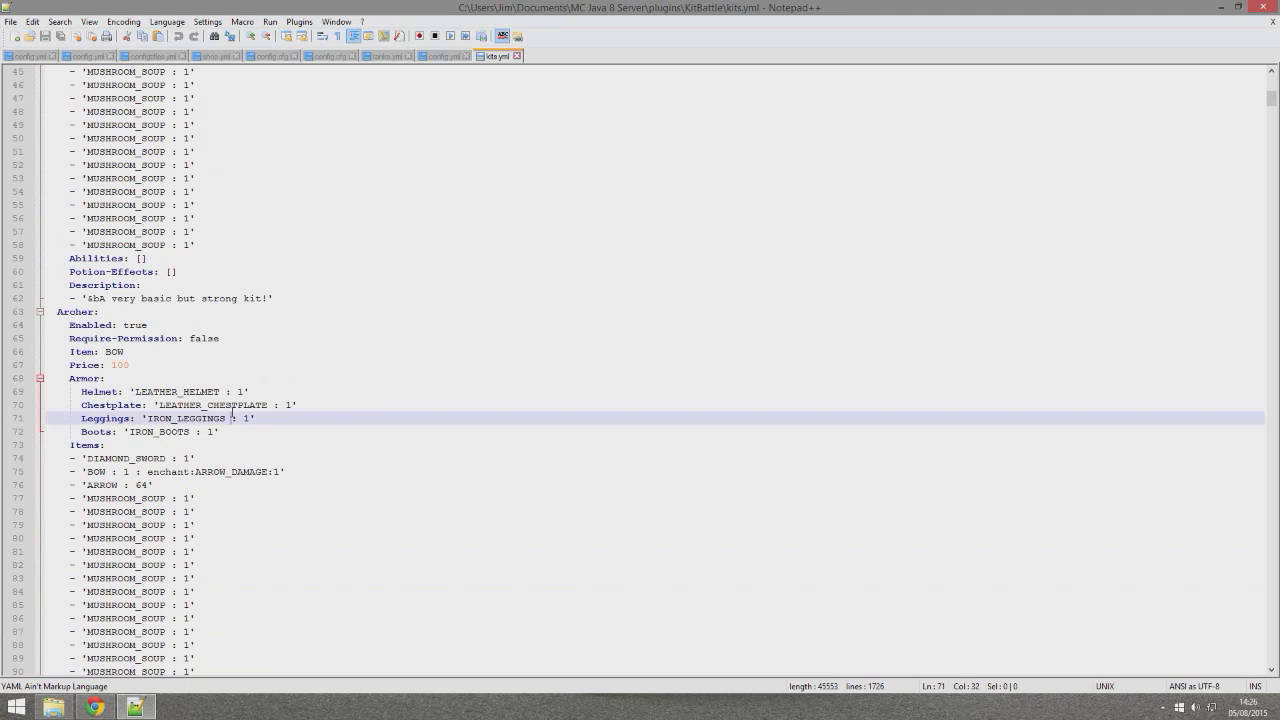
left_click_drag(184, 433, 156, 437)
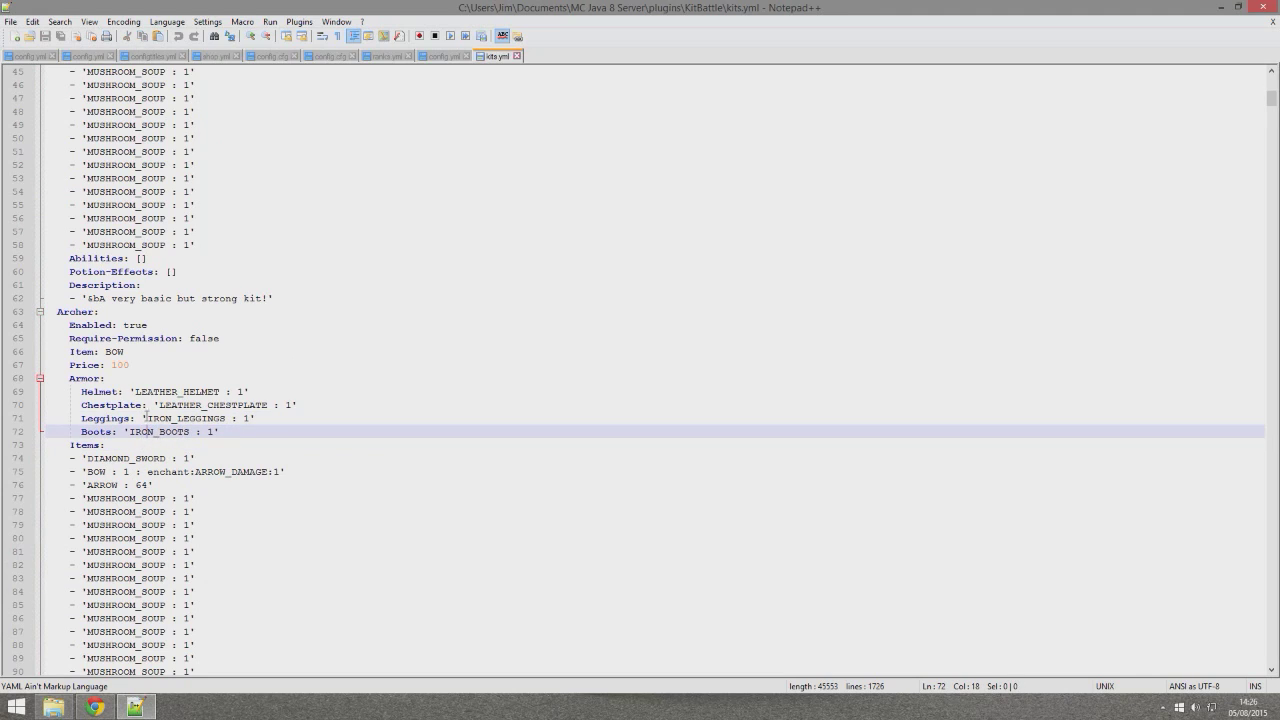
left_click_drag(142, 364, 105, 364)
scroll(209, 553, "up", 7)
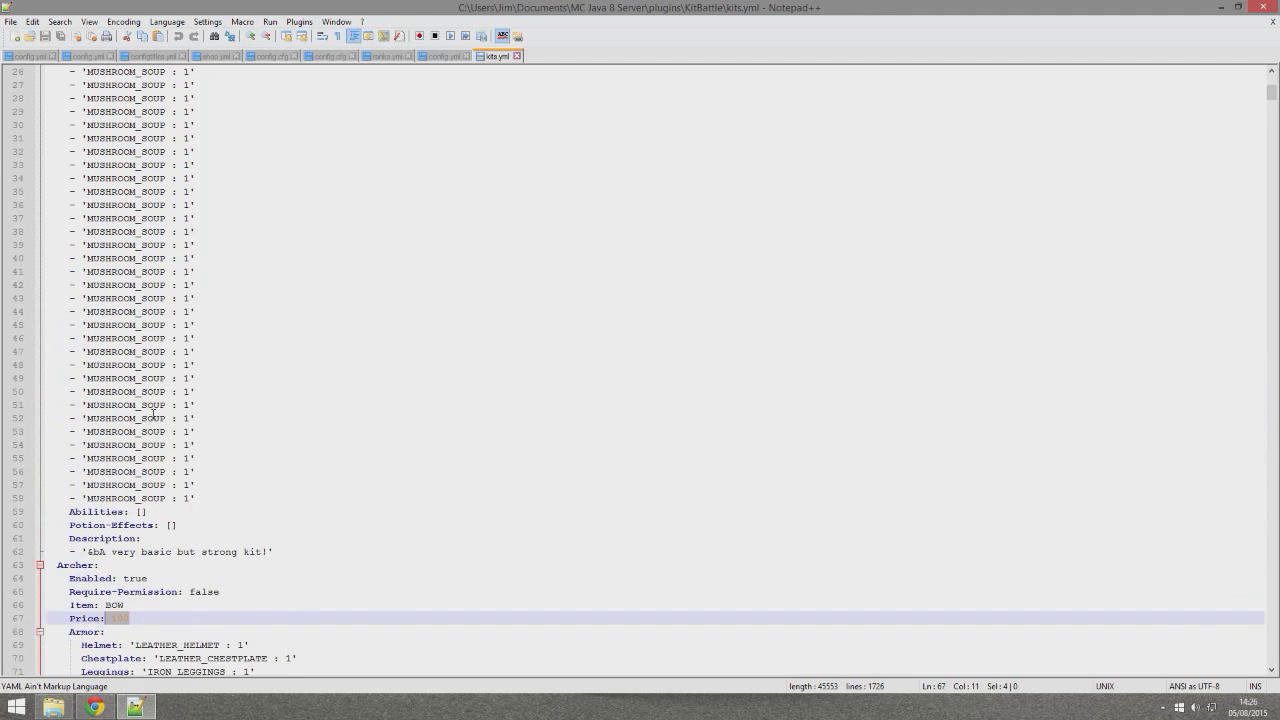
scroll(209, 553, "up", 8)
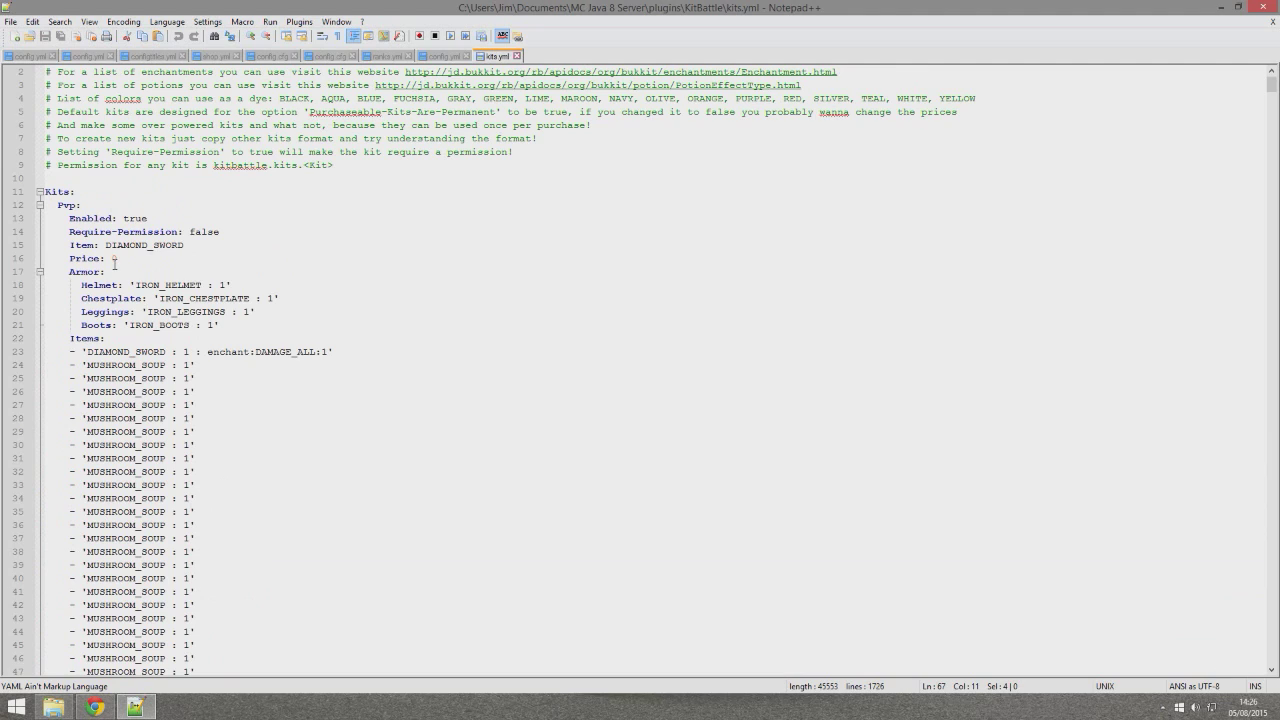
Browse the kits further down in kits.yml, examine the Viper kit's armor and items, and close the editor.
left_click_drag(1268, 88, 1270, 484)
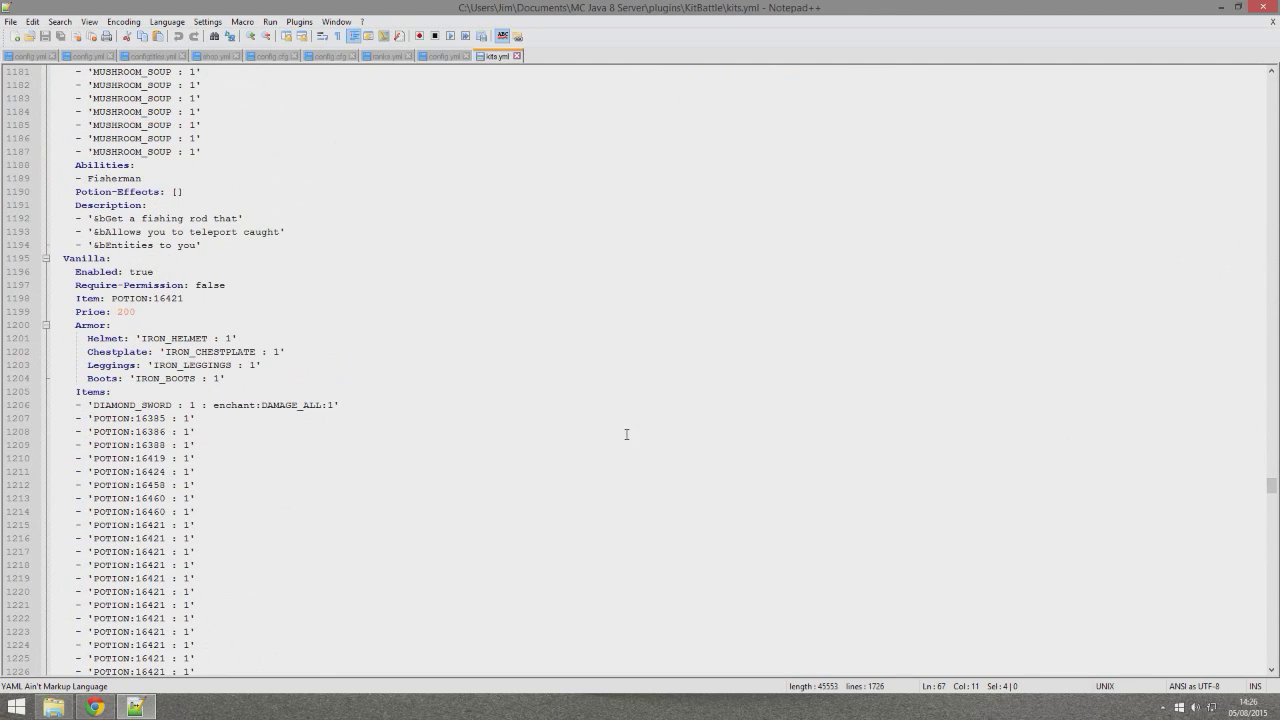
scroll(626, 434, "down", 5)
scroll(809, 514, "down", 20)
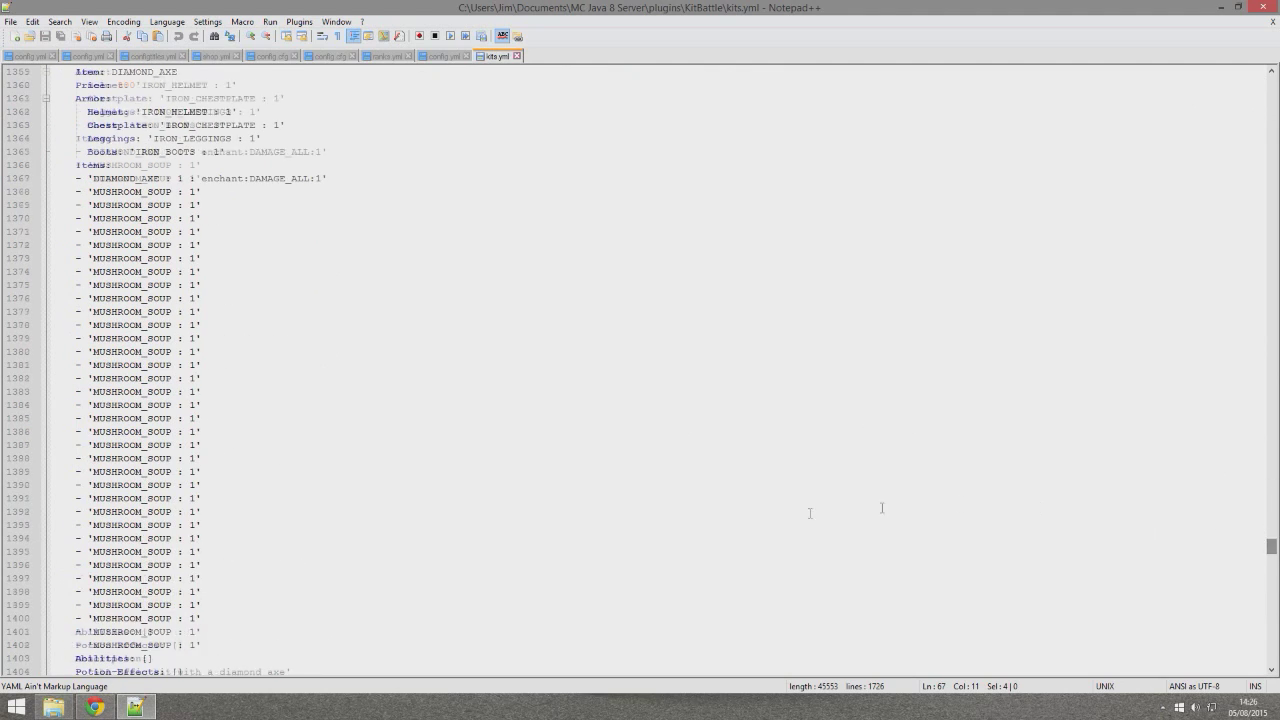
scroll(553, 517, "down", 1)
left_click(206, 497)
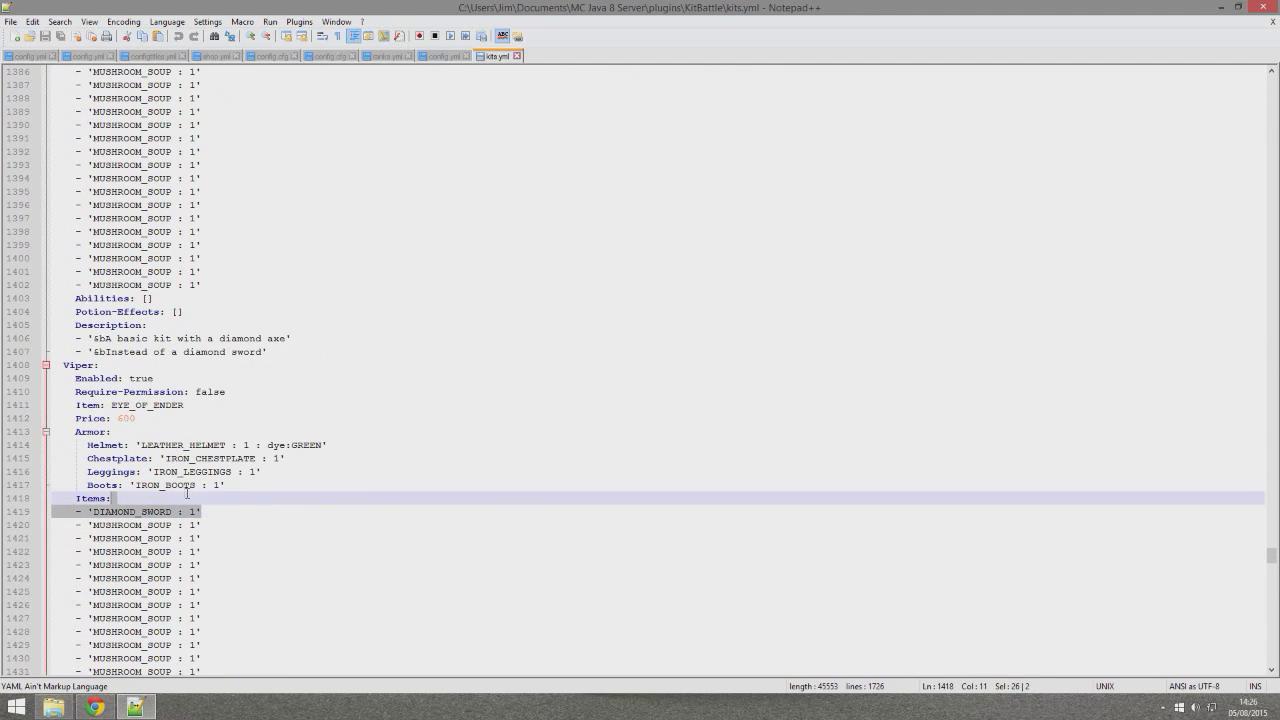
left_click(222, 485)
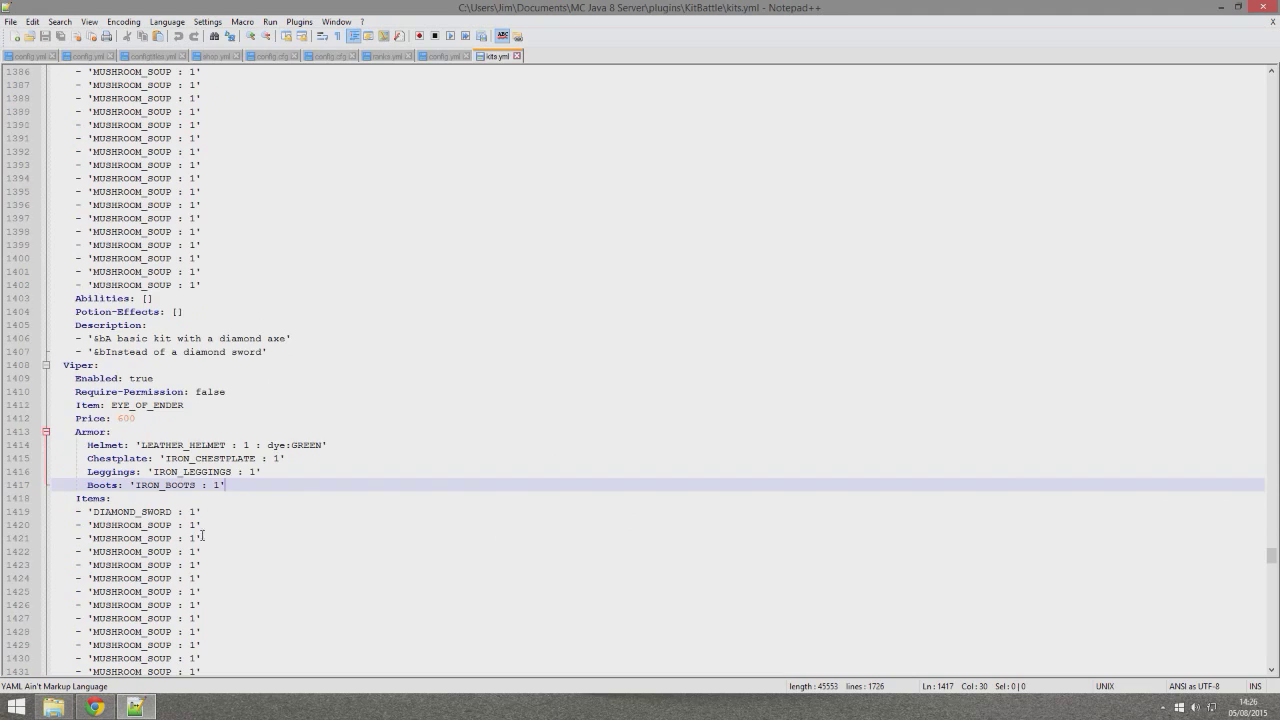
scroll(304, 455, "down", 5)
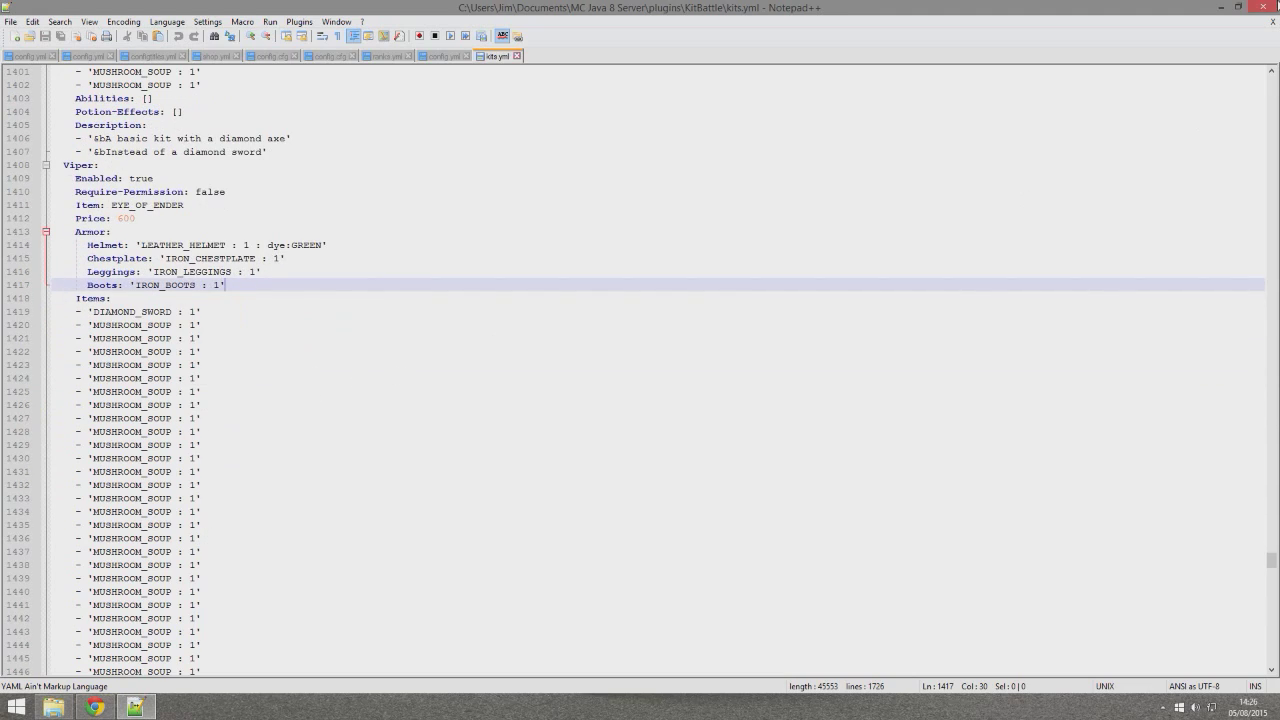
left_click(1272, 8)
Open the maps file in Notepad++, review the test and youtube map coordinates, and close the editor.
left_click(449, 325)
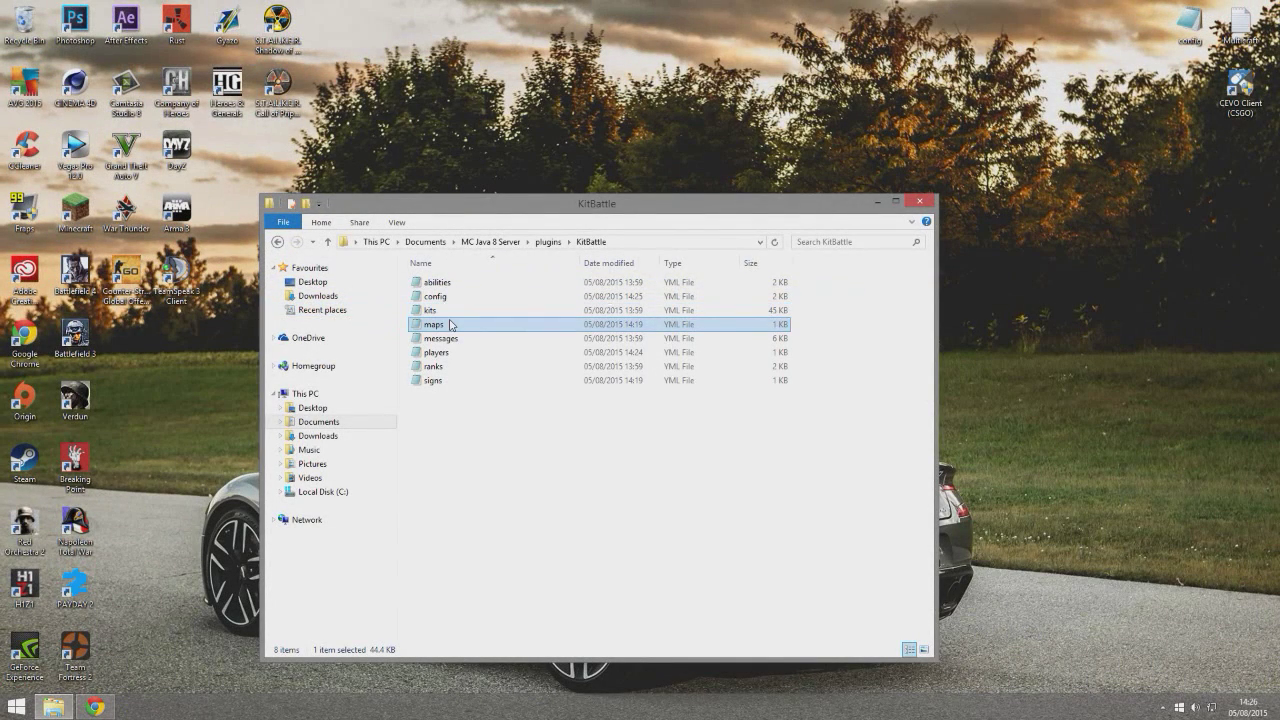
right_click(449, 324)
left_click(488, 357)
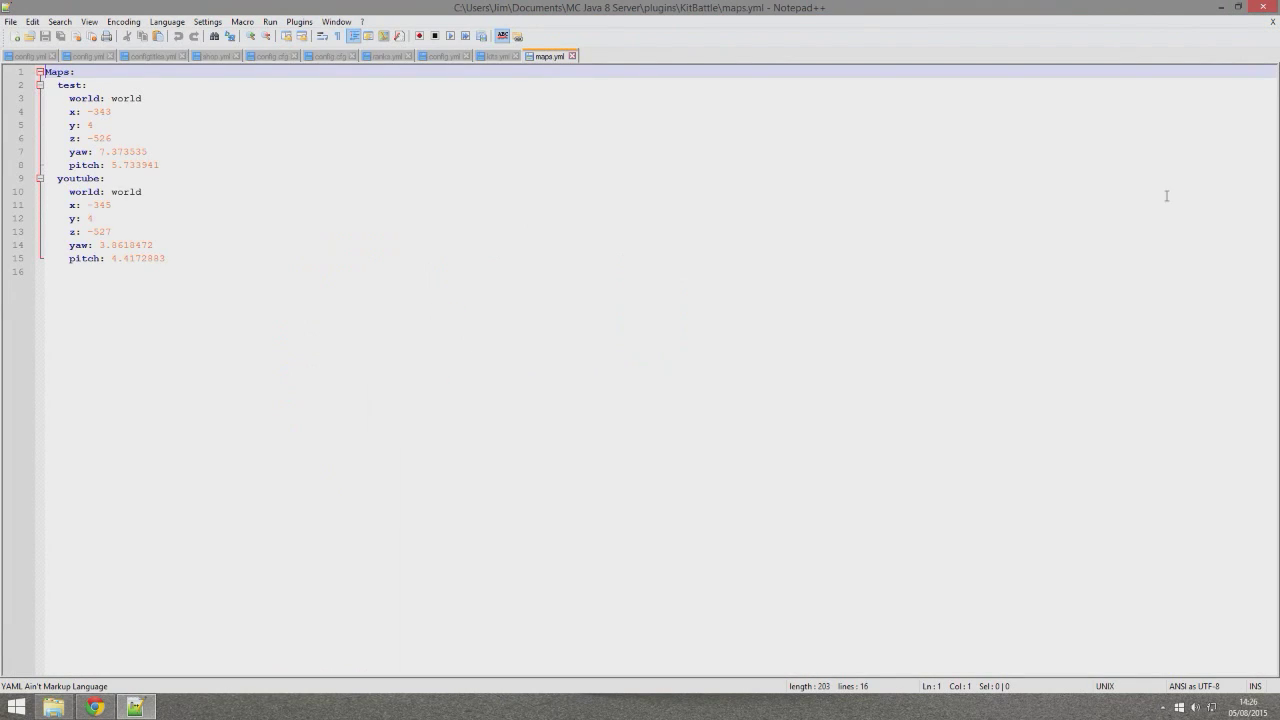
key("ctrl+a")
left_click_drag(238, 282, 16, 193)
left_click(1254, 9)
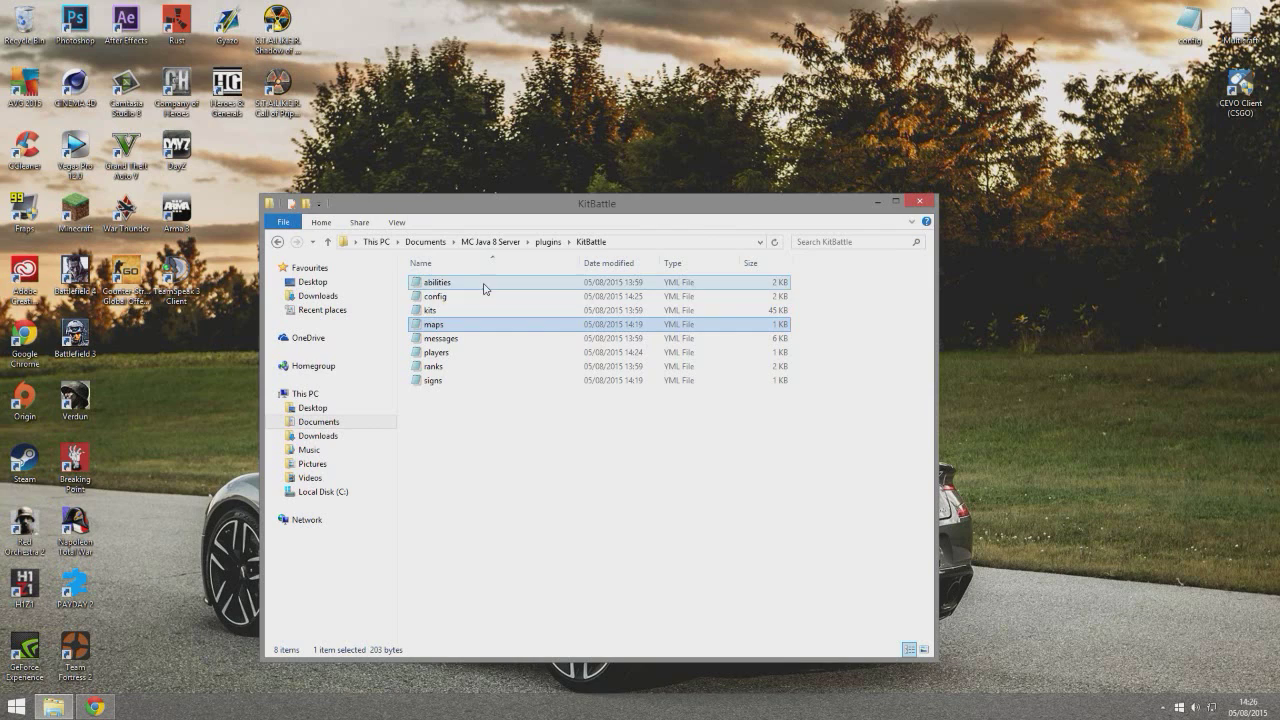
Open the abilities file in Notepad++ and examine the ability options, including the Phantom cooldown and flight duration.
right_click(460, 284)
left_click(495, 322)
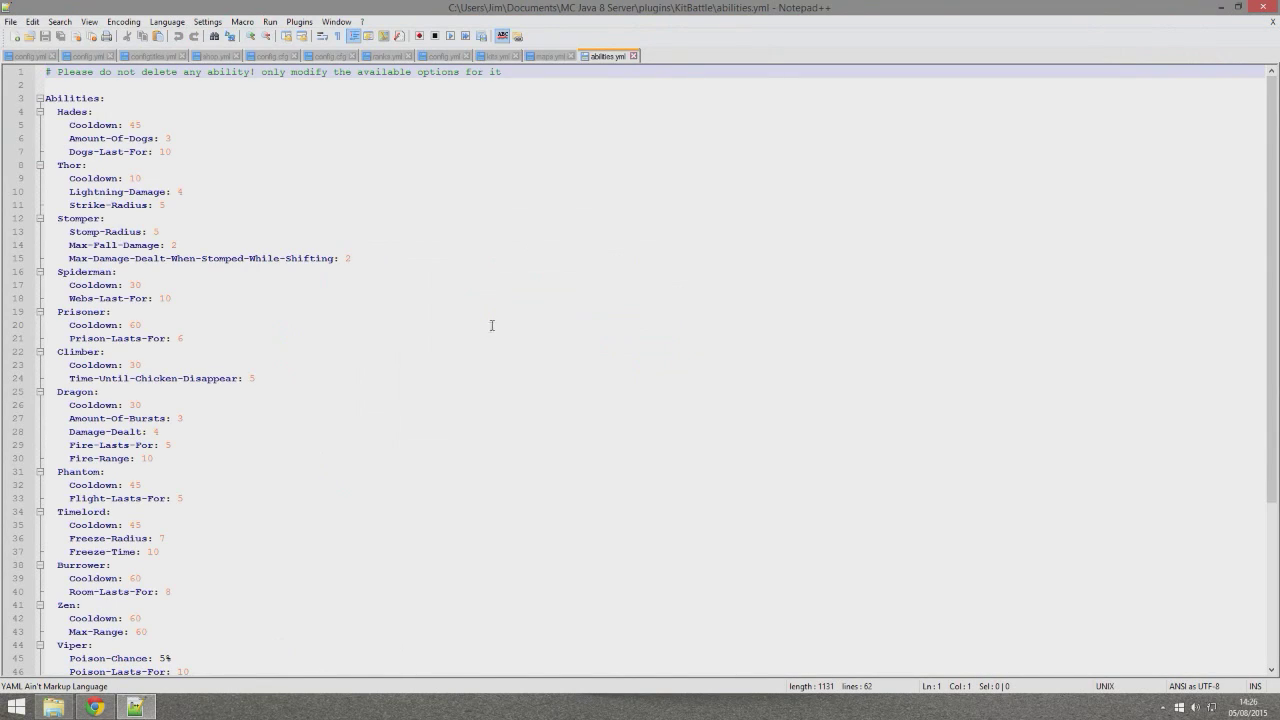
scroll(363, 449, "down", 6)
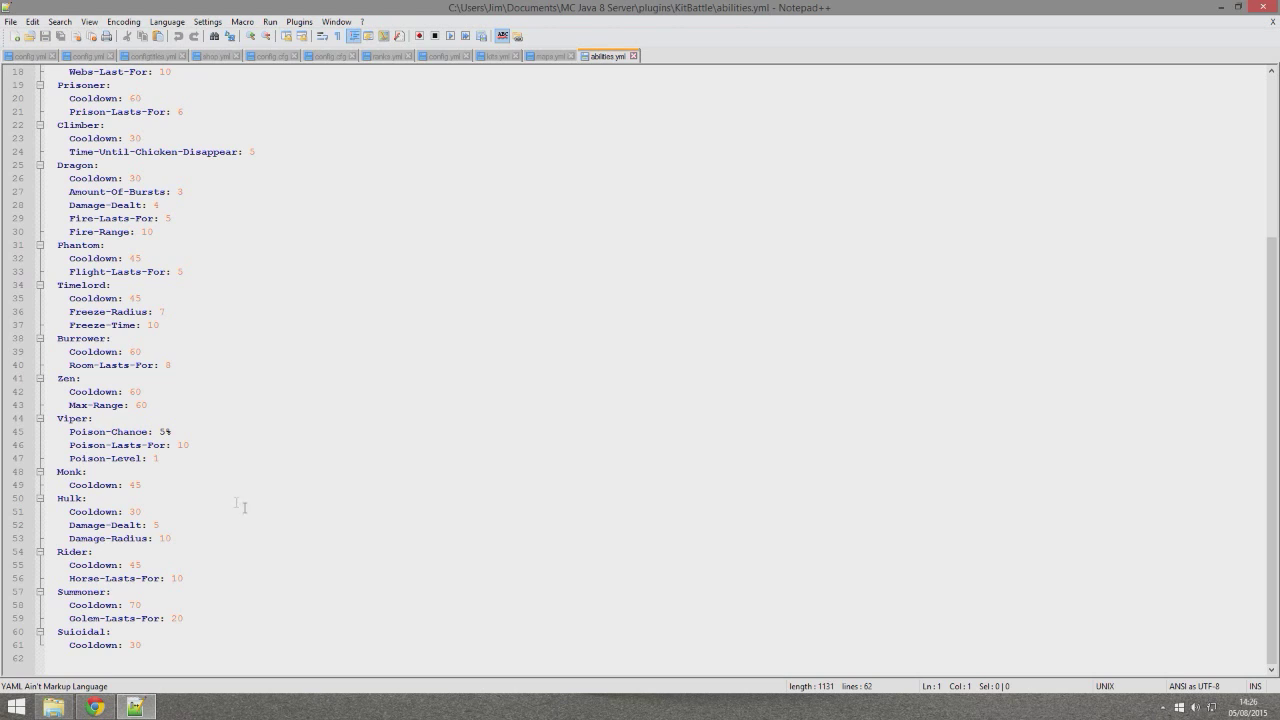
scroll(243, 507, "up", 6)
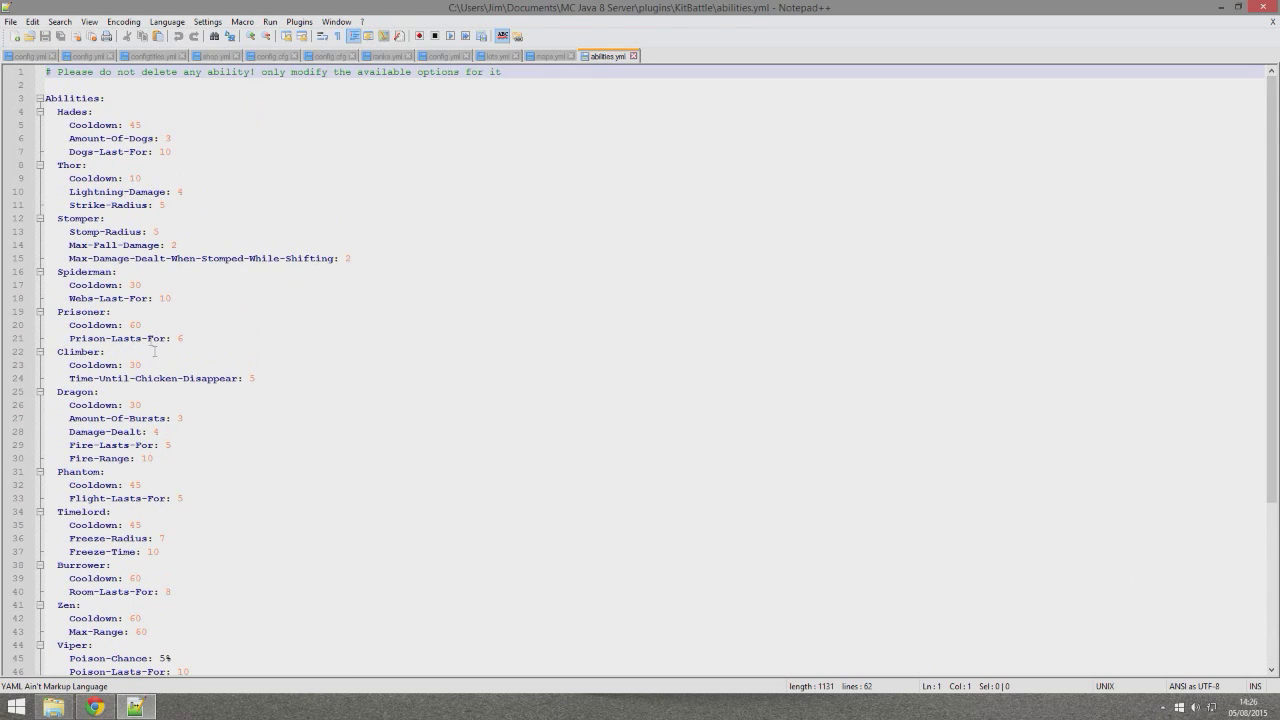
left_click_drag(192, 336, 74, 165)
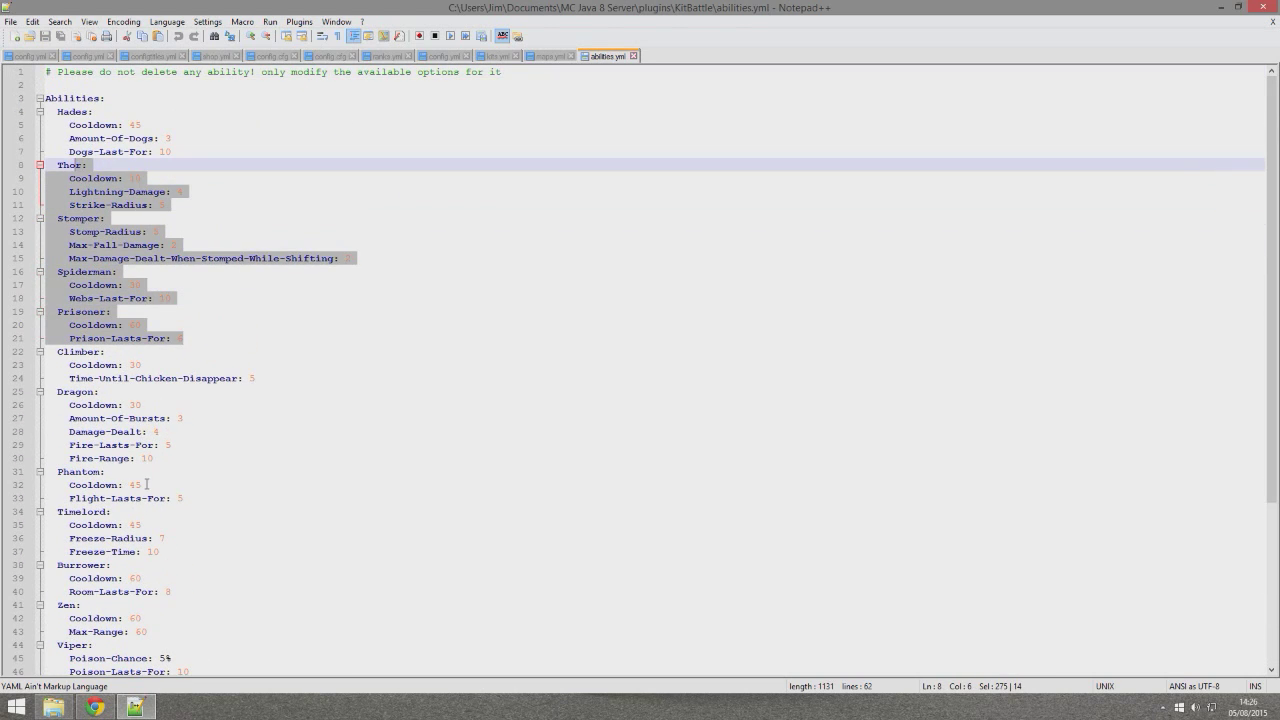
left_click_drag(145, 486, 24, 476)
left_click(248, 516)
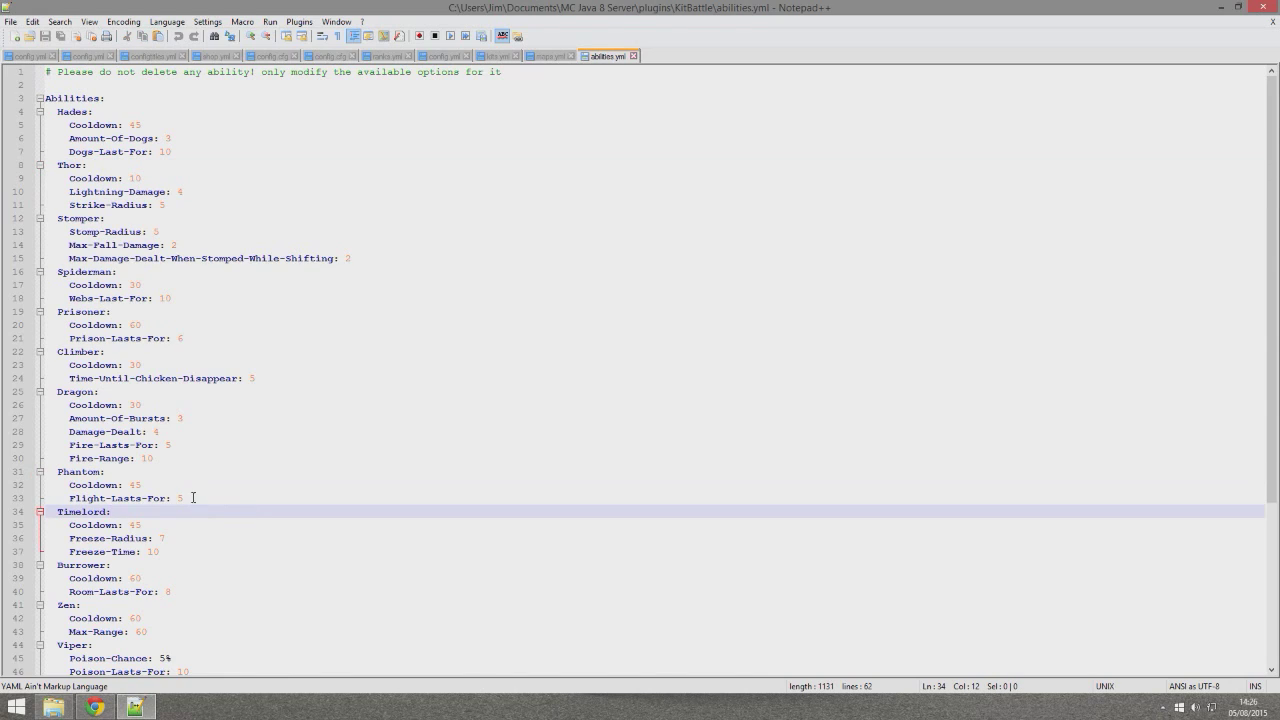
left_click(193, 498)
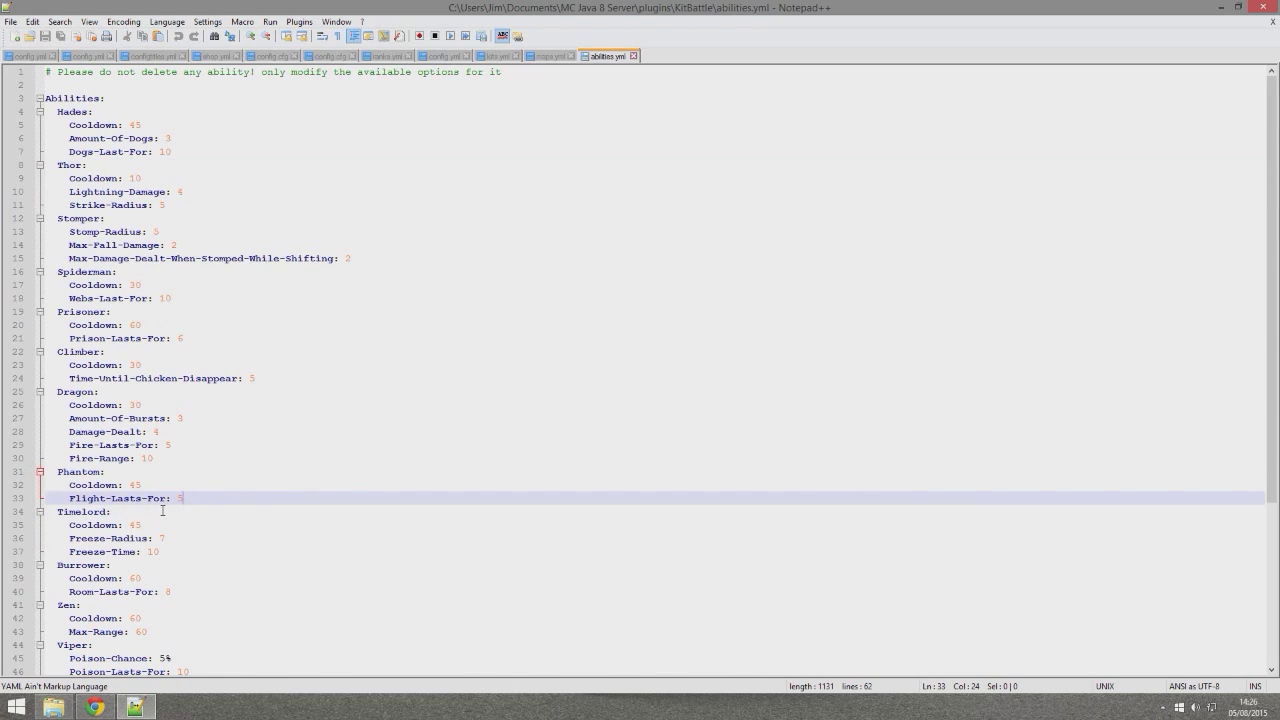
Review the Timelord options in abilities.yml, set Phantom's Flight-Lasts-For to 8, and save the file.
left_click_drag(190, 565, 77, 524)
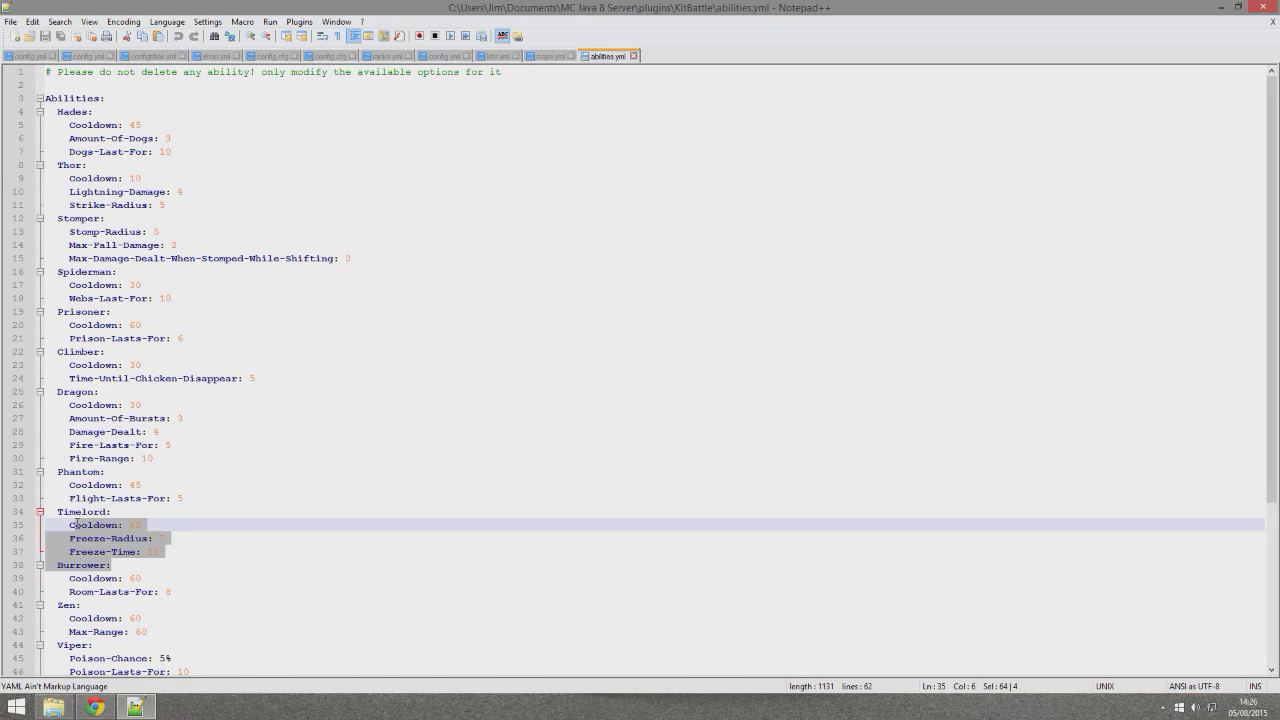
left_click(184, 556)
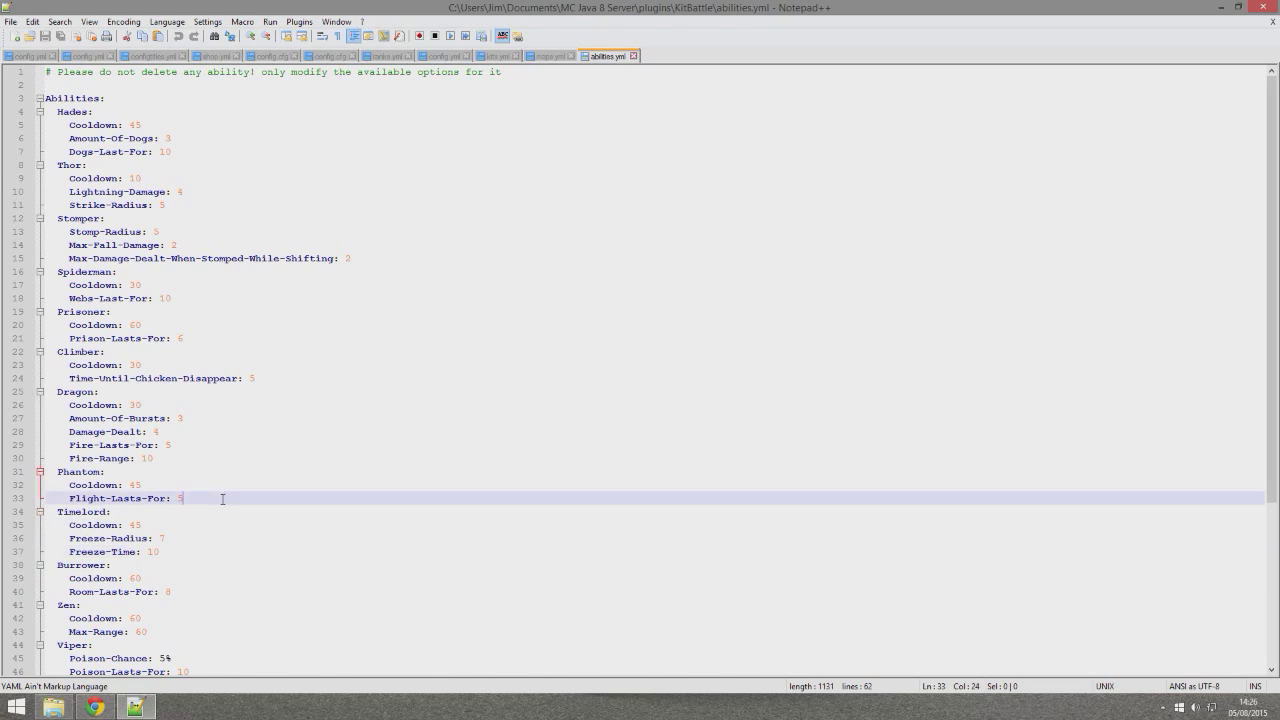
left_click_drag(185, 497, 178, 497)
type("8")
key("ctrl+s")
left_click_drag(163, 485, 124, 498)
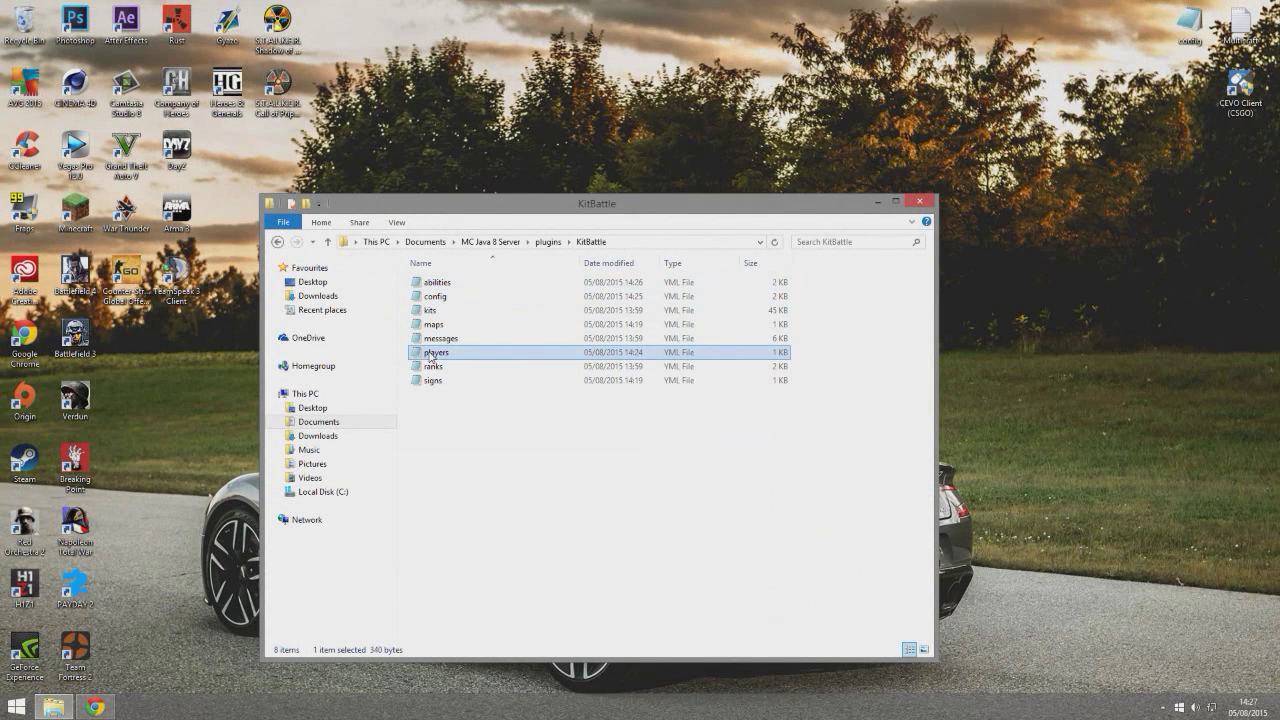
Open the players file in Notepad++ and examine the stats, rank and kits stored for both players.
right_click(457, 346)
left_click(466, 390)
left_click_drag(500, 483, 27, 104)
left_click(306, 304)
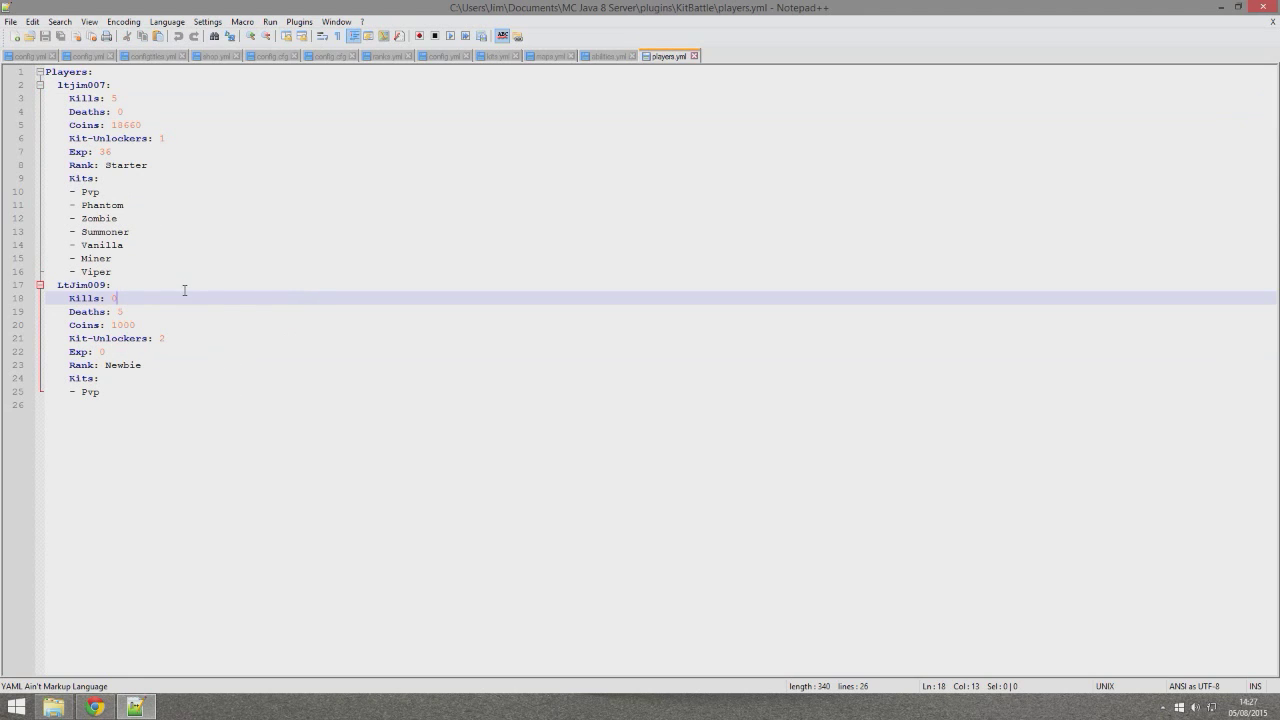
left_click_drag(209, 426, 46, 285)
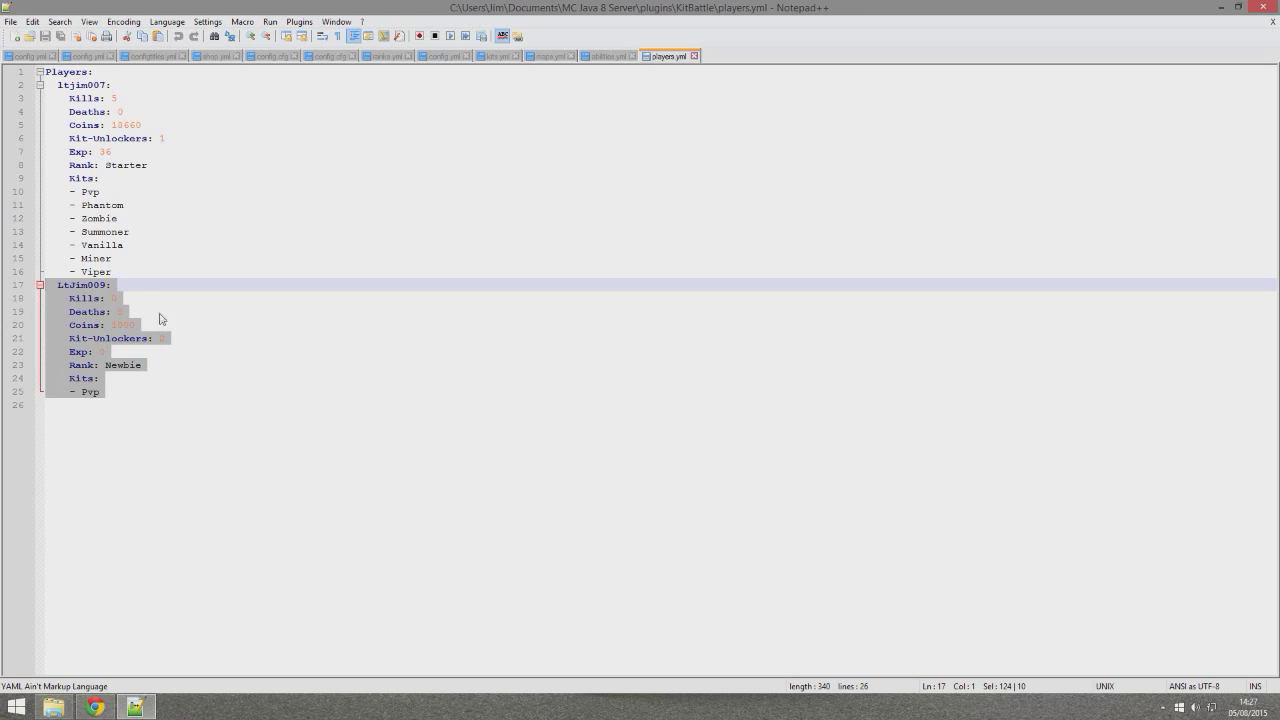
Set the first player's Kills to 5000 in players.yml, save the file, and close the editor.
left_click(121, 98)
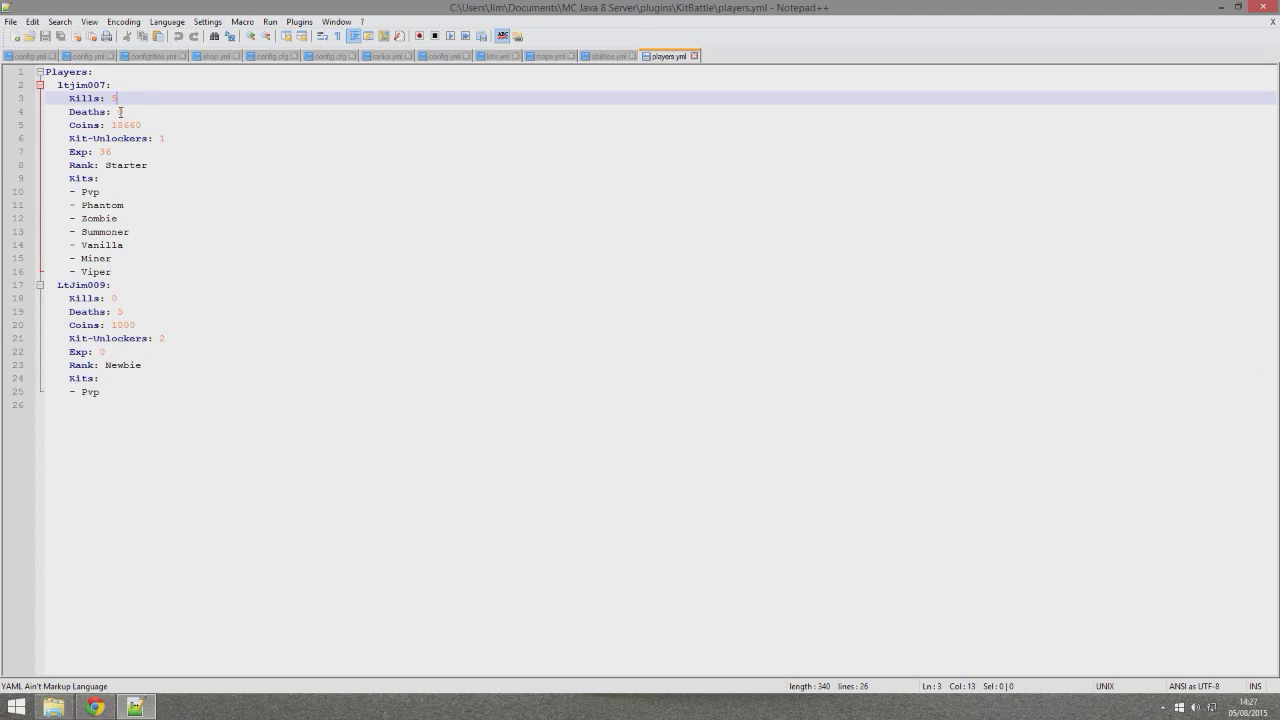
type("000")
key("ctrl+s")
left_click(1263, 7)
Open the ranks file in Notepad++ and examine the Starter rank's required experience and the commands executed on reaching it.
right_click(464, 369)
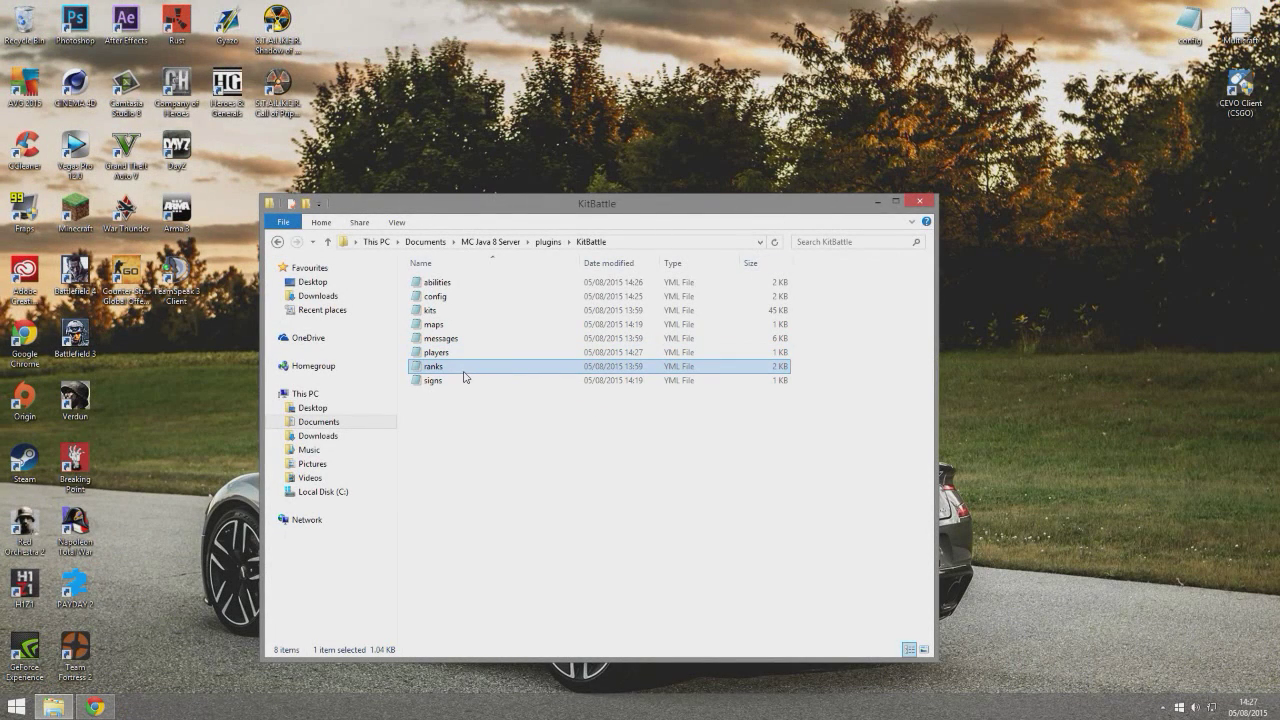
left_click(500, 410)
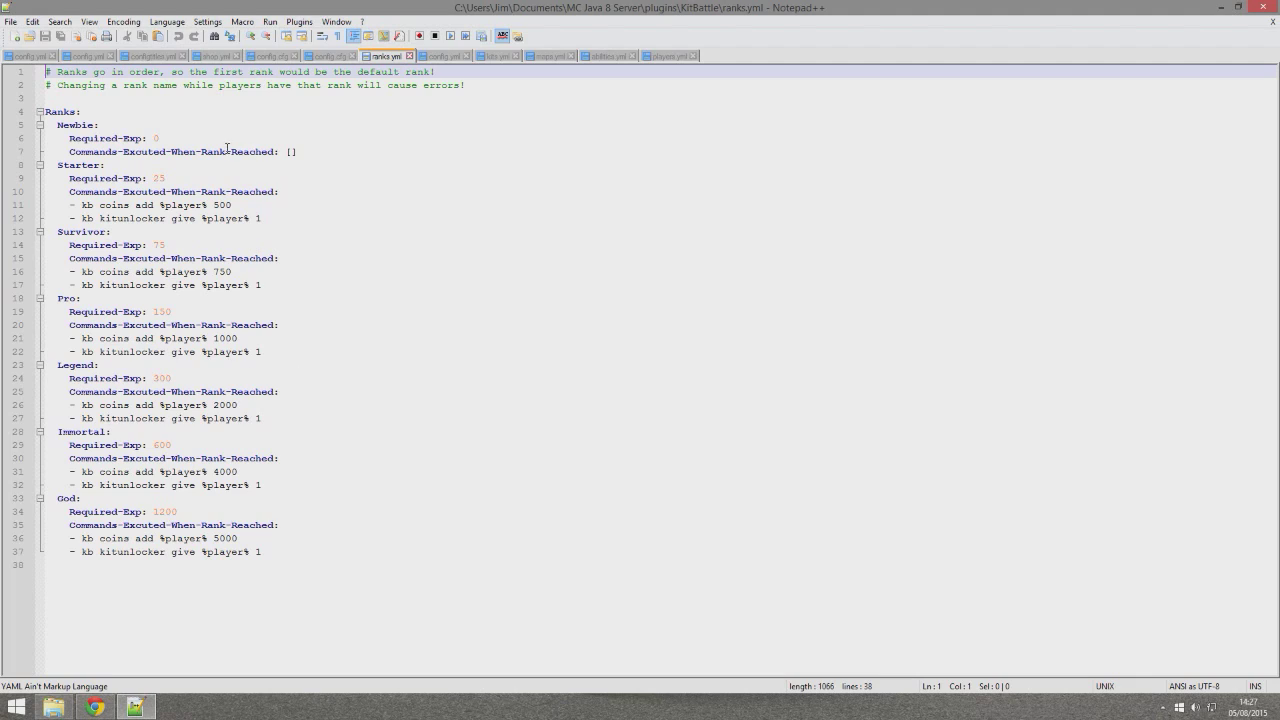
left_click_drag(166, 178, 113, 179)
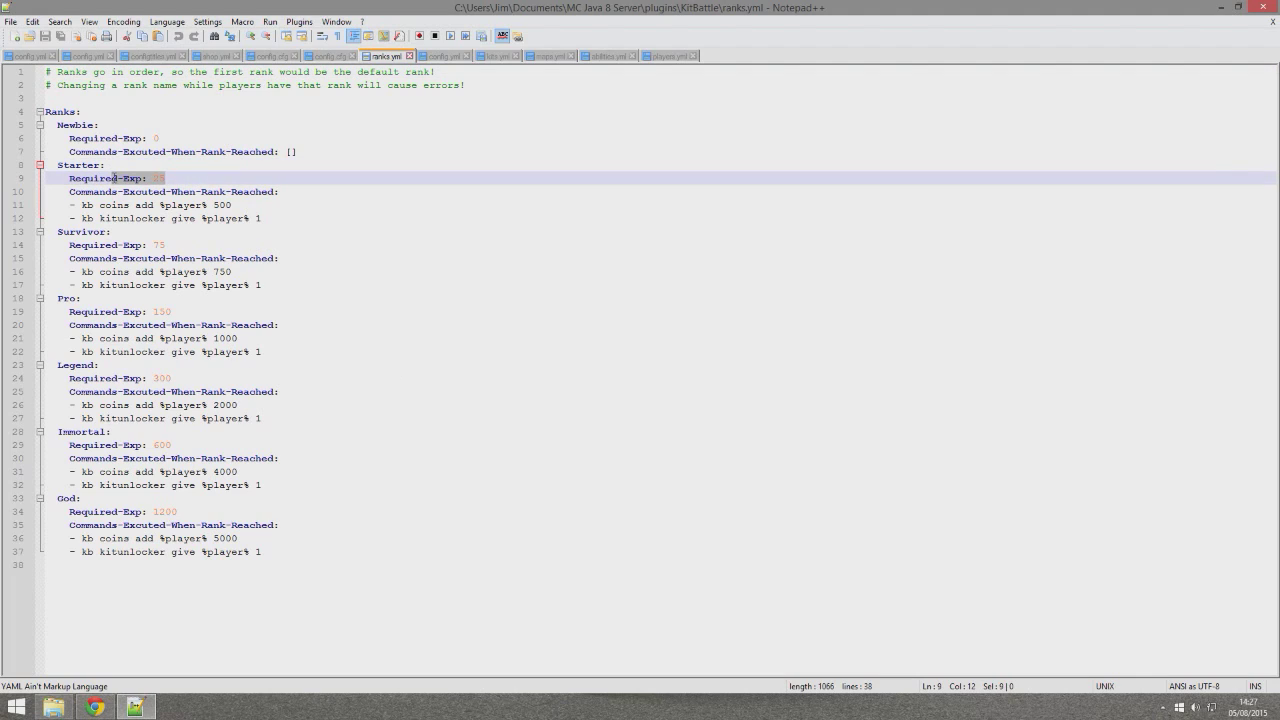
left_click(182, 187)
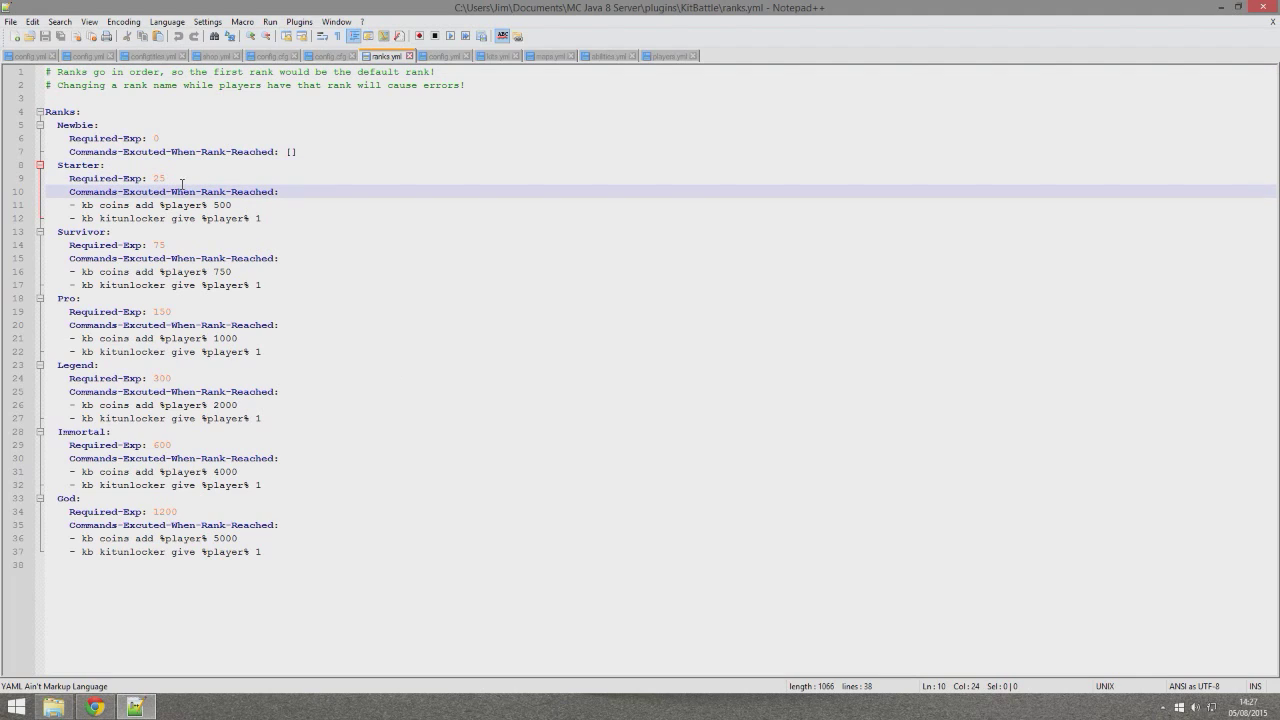
left_click_drag(288, 214, 4, 194)
left_click(290, 205)
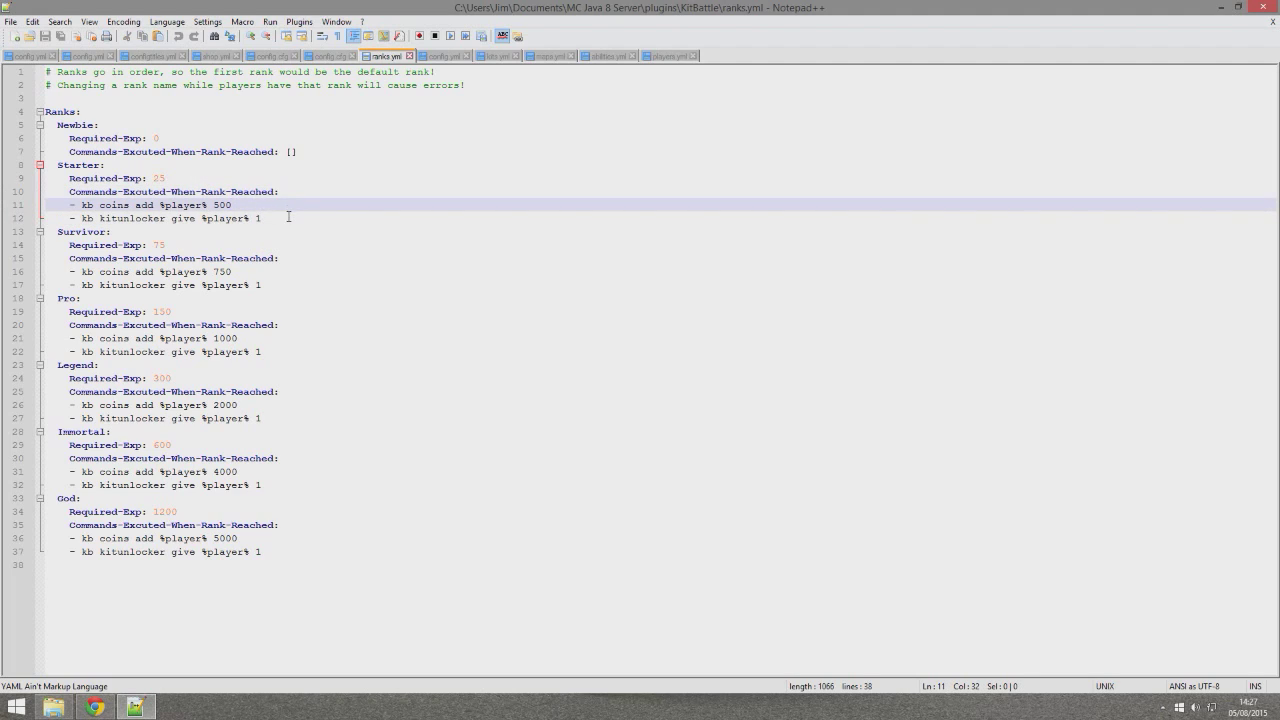
Add the command "- broadcast congrats to %player% for reaching rank" under the Starter rank's commands in ranks.yml and save the file.
left_click(288, 217)
key("Return")
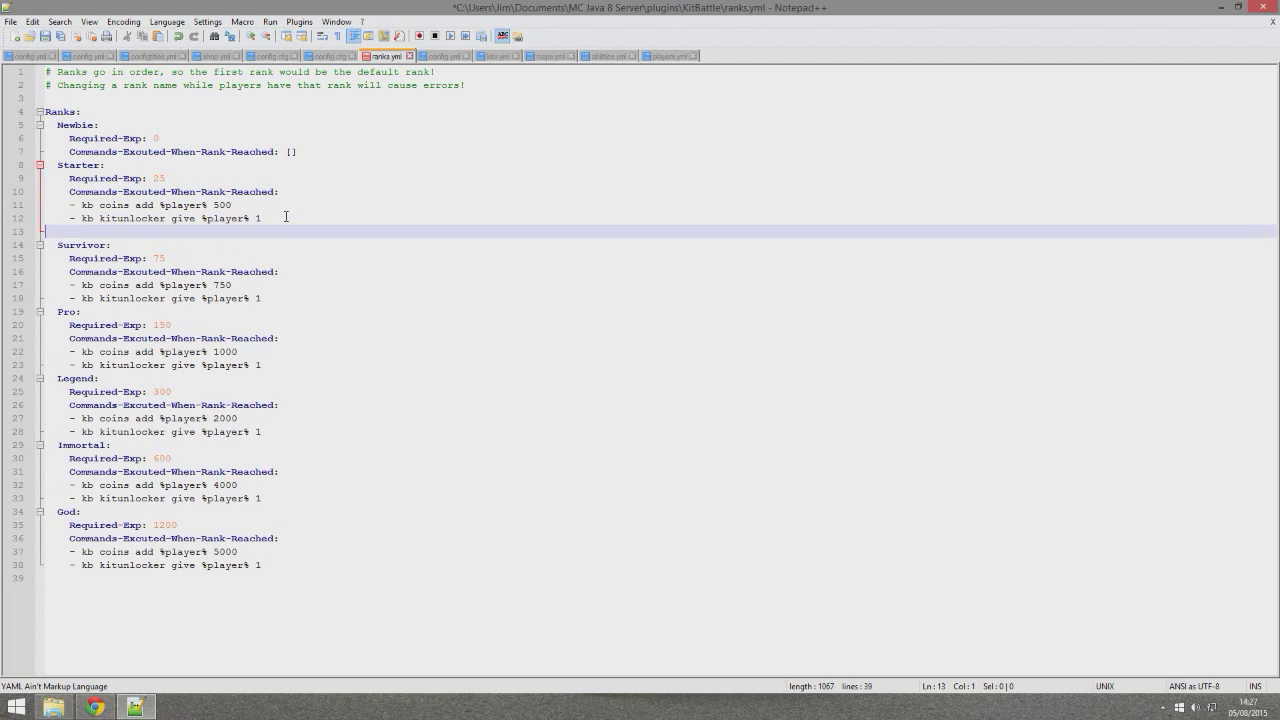
type("- broadcast congrat")
key("BackSpace")
key("BackSpace")
key("BackSpace")
key("BackSpace")
key("BackSpace")
type("ngratys")
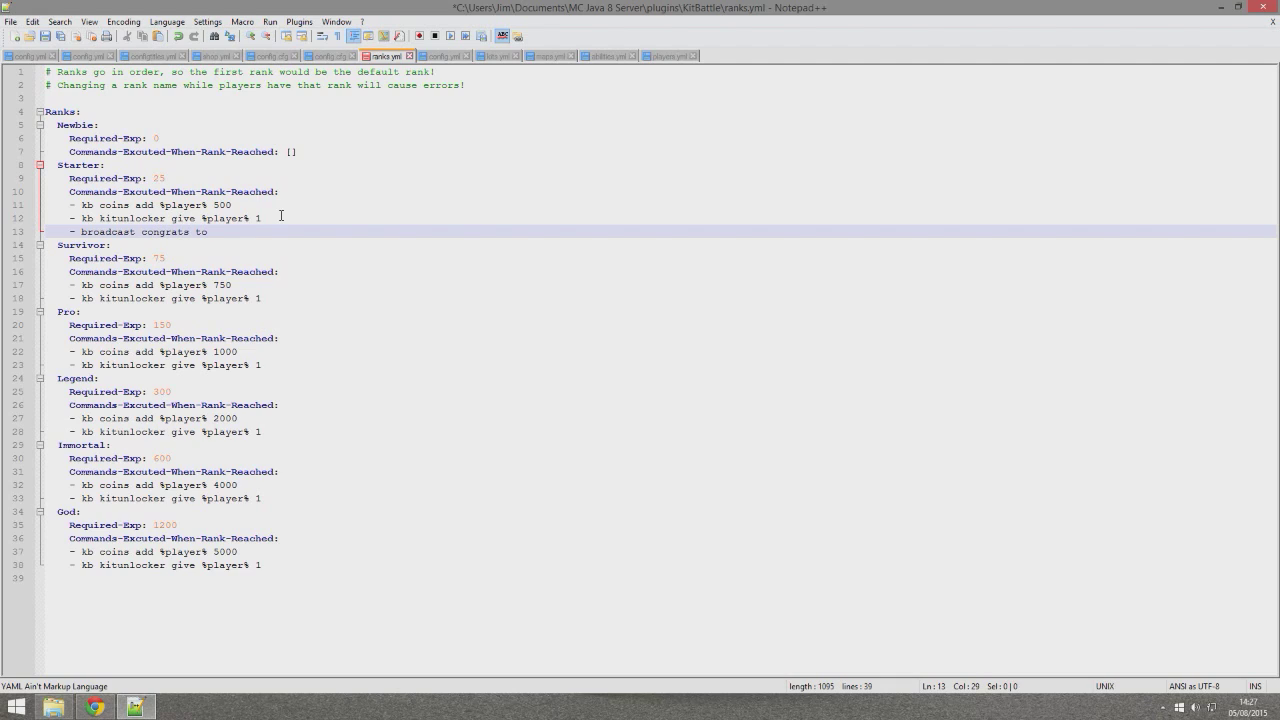
left_click_drag(250, 218, 203, 222)
key("ctrl+c")
left_click(364, 228)
key("ctrl+v")
key("ctrl+s")
type("for reaching rank")
key("ctrl+s")
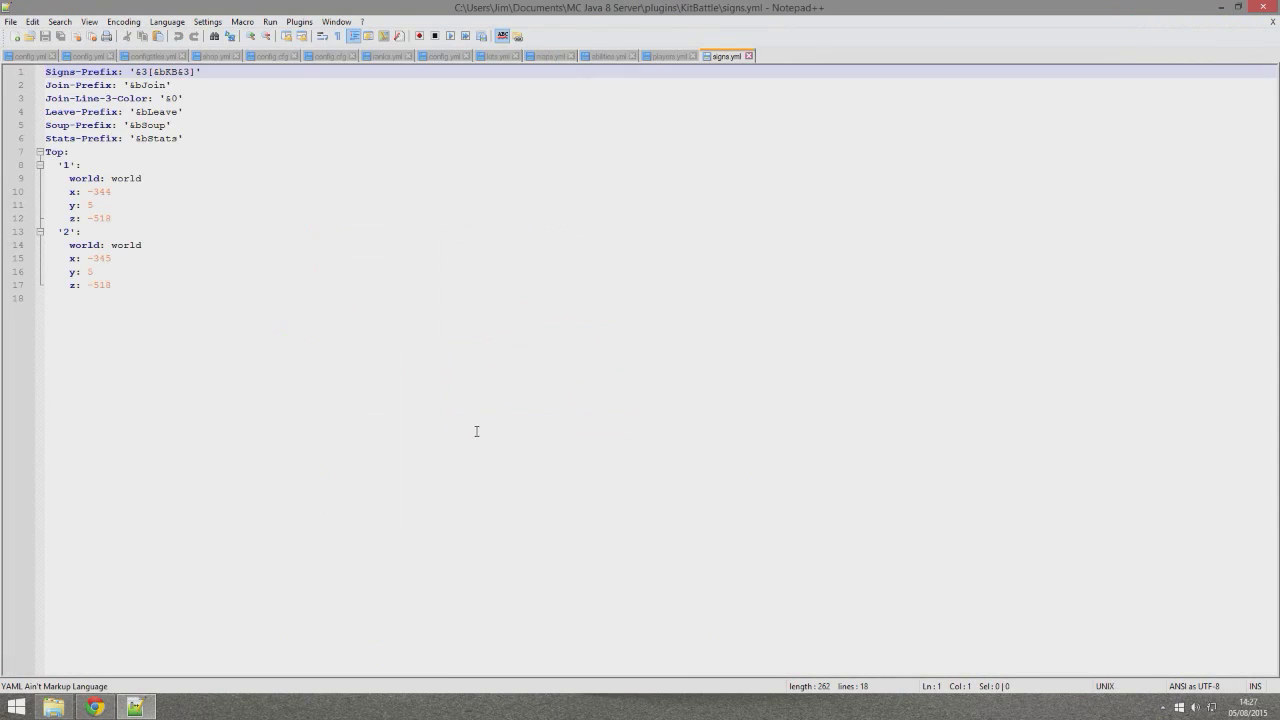
Review the sign prefixes in signs.yml, change Leave-Prefix to '&b&lLeave', and close the editor with the change saved.
left_click_drag(477, 428, 4, 101)
left_click(196, 149)
left_click(142, 114)
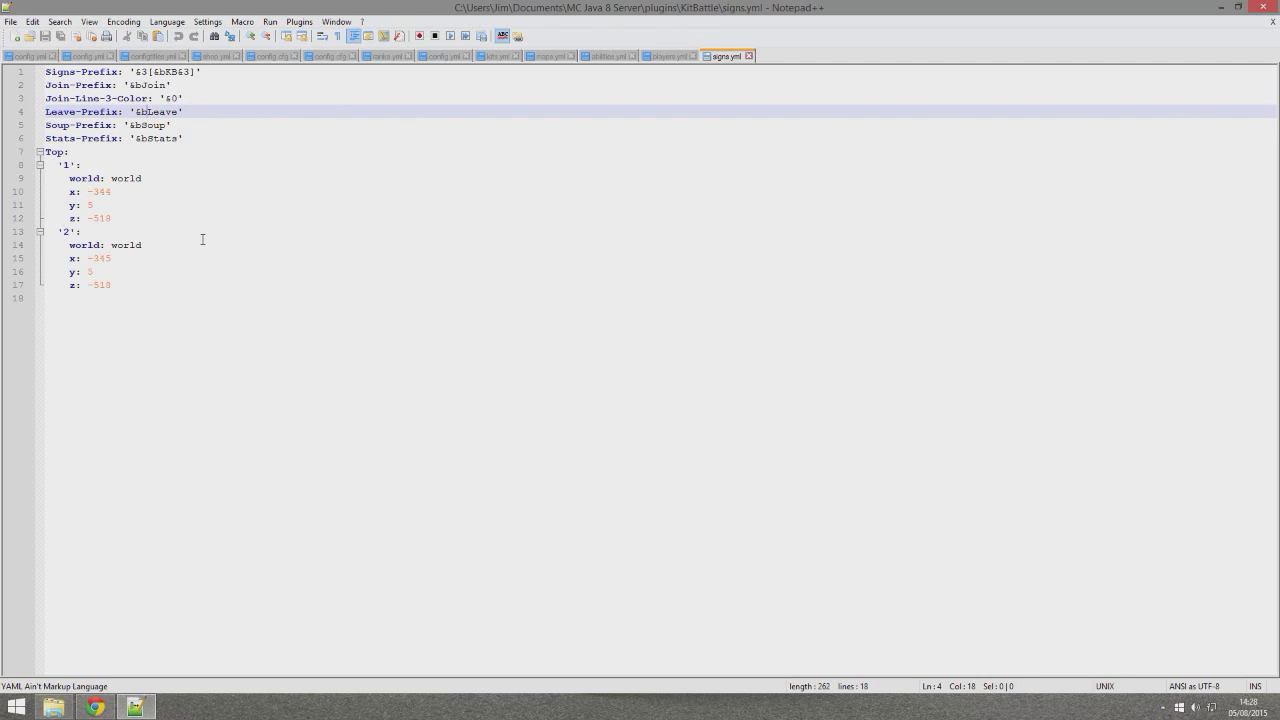
type("&l")
left_click(160, 112)
key("BackSpace")
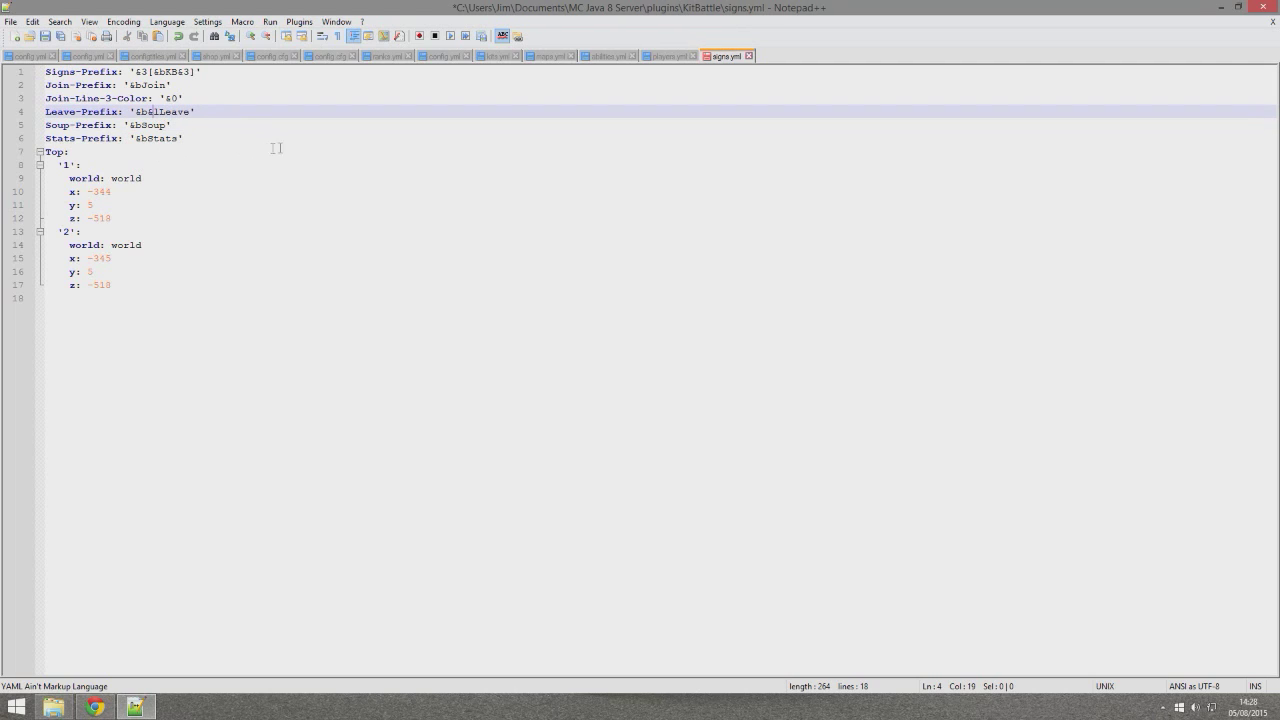
left_click(1264, 6)
left_click(595, 400)
Open the messages file in Notepad++, look through the customizable plugin messages down to the death messages, and close the editor.
left_click_drag(561, 503, 521, 280)
left_click(520, 449)
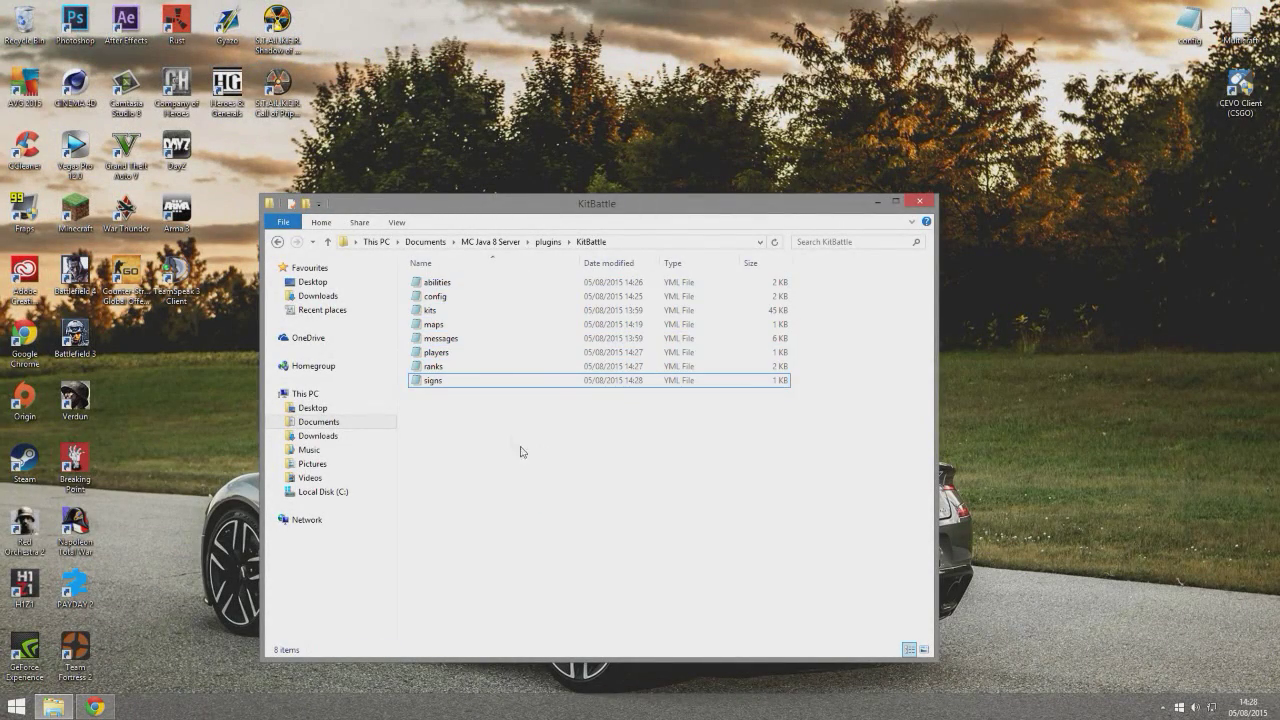
right_click(465, 340)
left_click(490, 376)
scroll(662, 553, "down", 2)
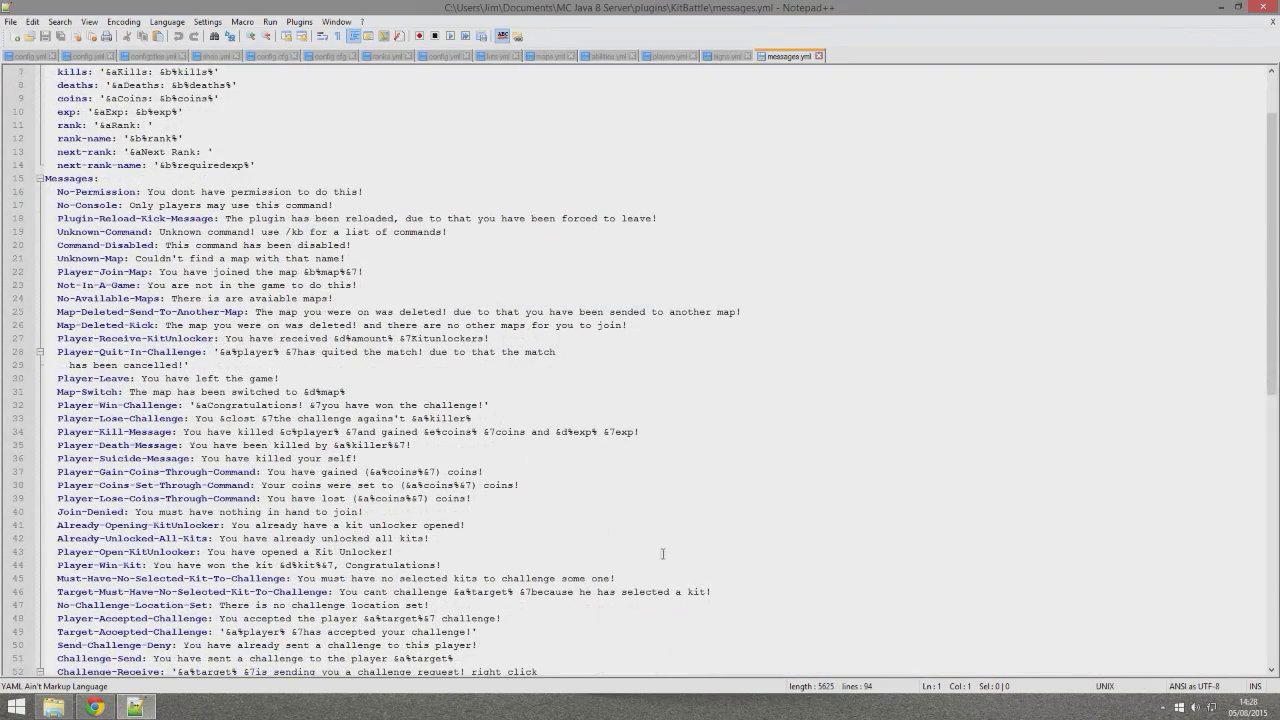
left_click_drag(688, 578, 153, 231)
scroll(273, 228, "down", 3)
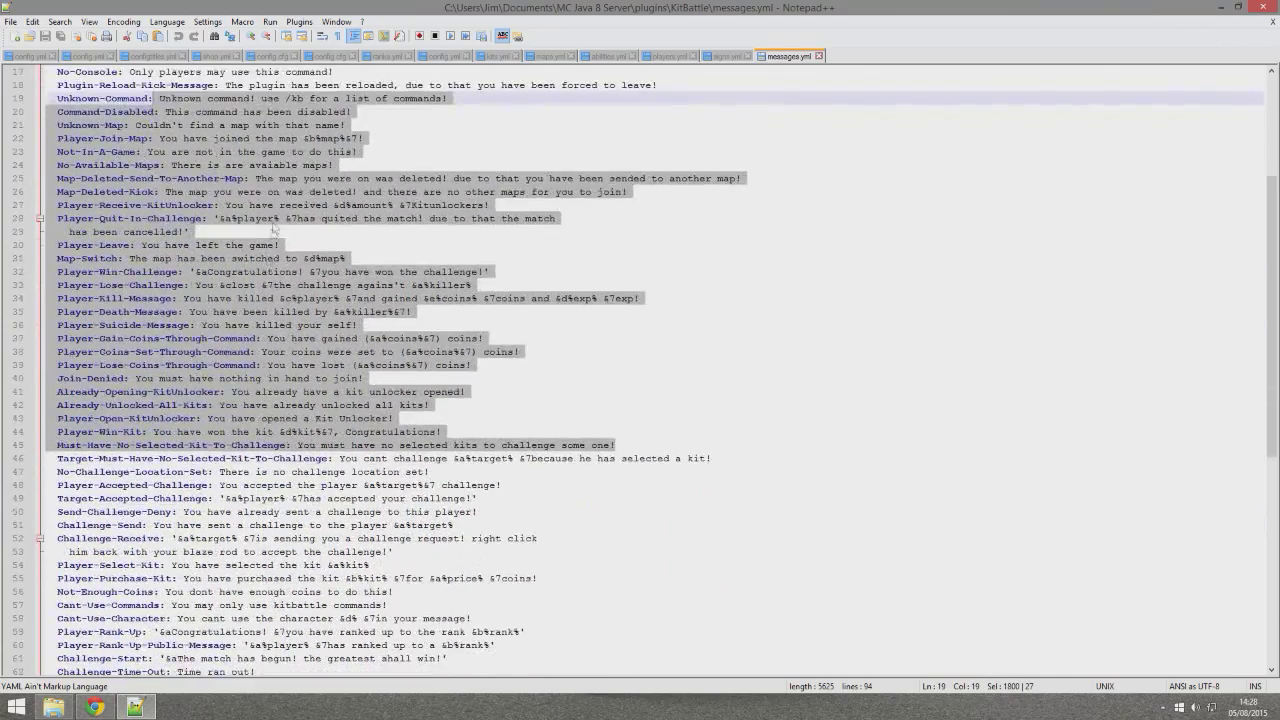
scroll(273, 228, "down", 2)
left_click(641, 437)
scroll(762, 547, "down", 5)
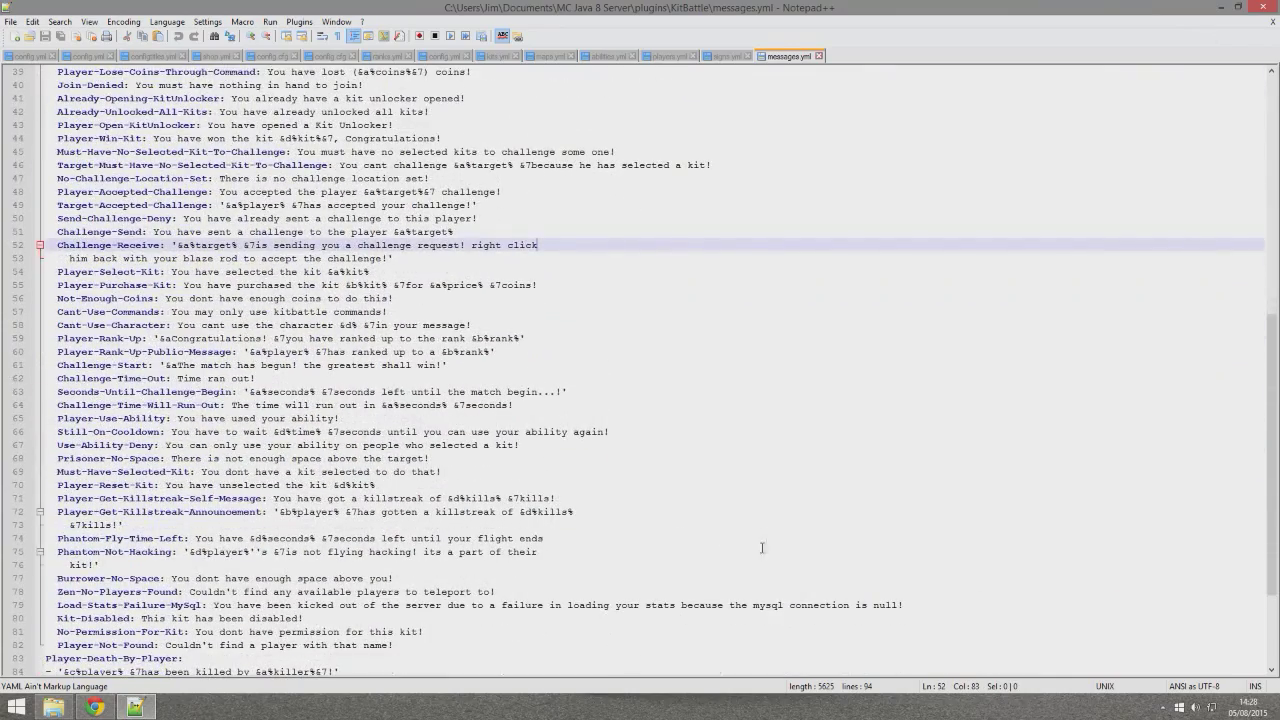
left_click(1265, 7)
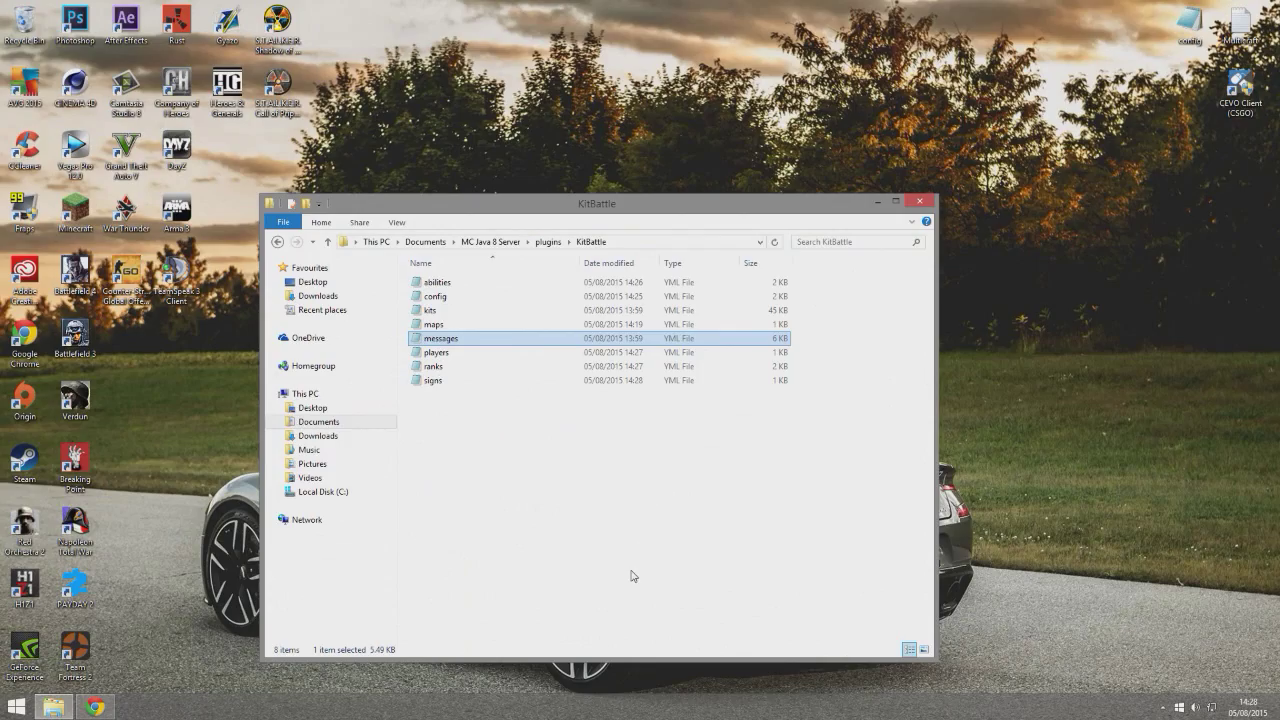